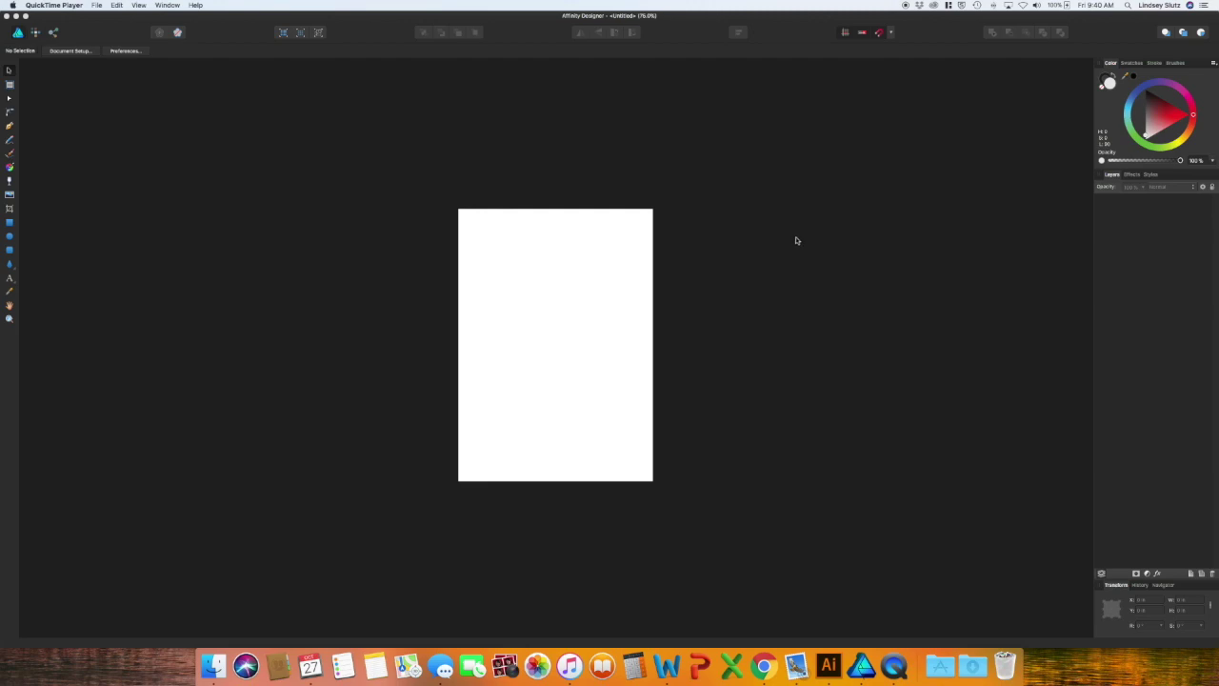
Draw a small new artboard to the left of the page with the Artboard tool.
click(10, 85)
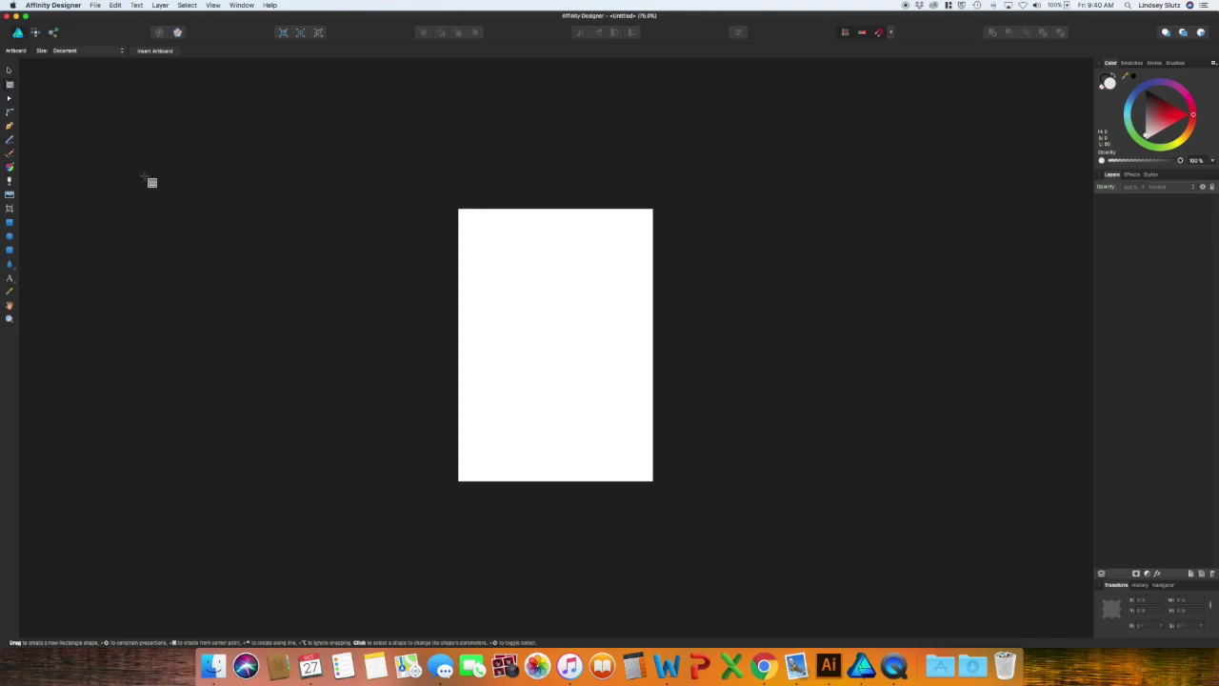
click(118, 191)
drag(118, 191, 216, 281)
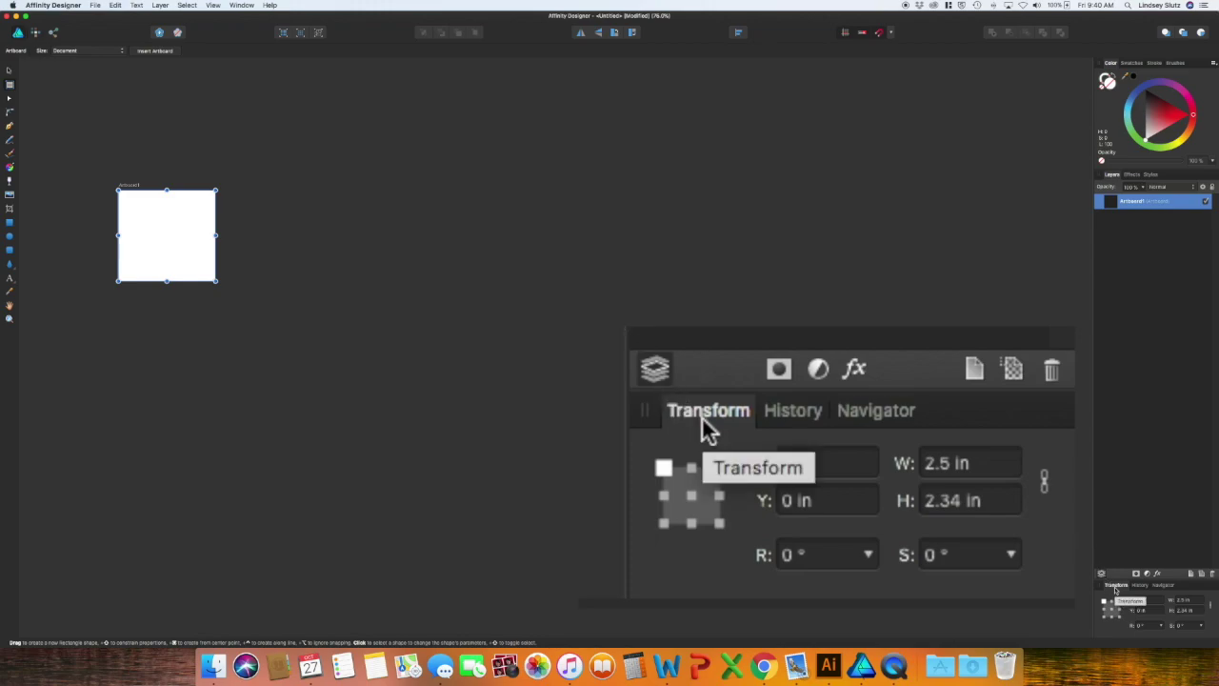
Size the new artboard to exactly 2 in wide by 2 in tall.
click(1197, 602)
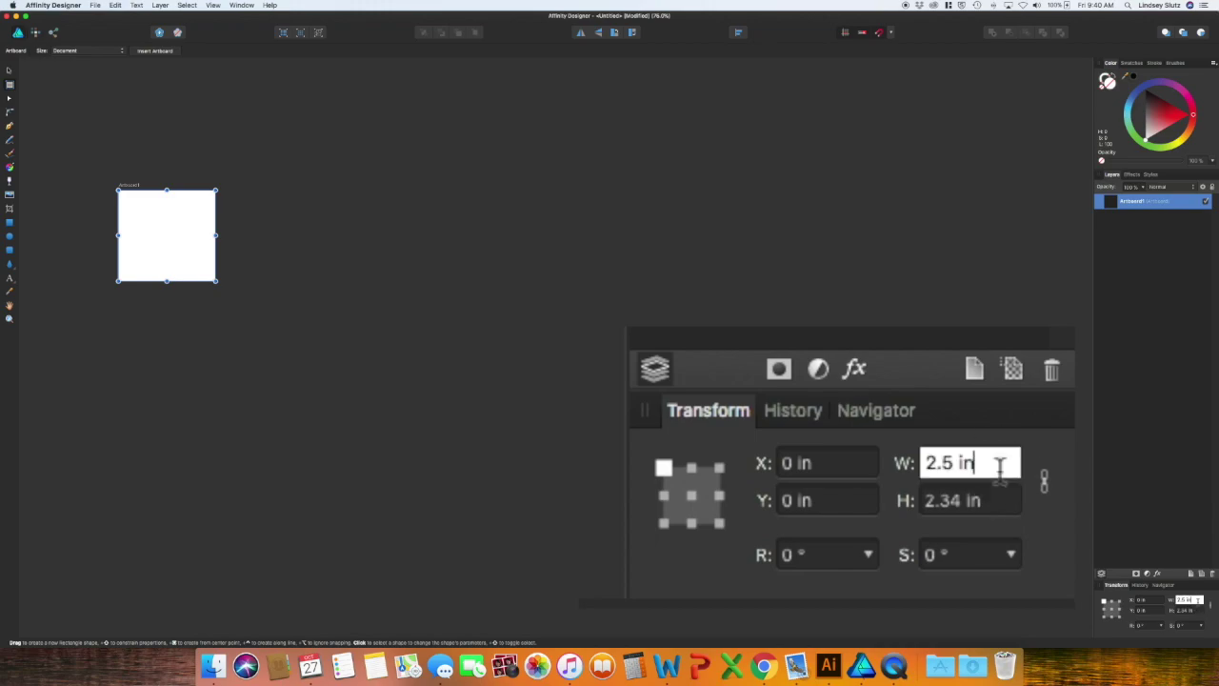
triple_click(1198, 602)
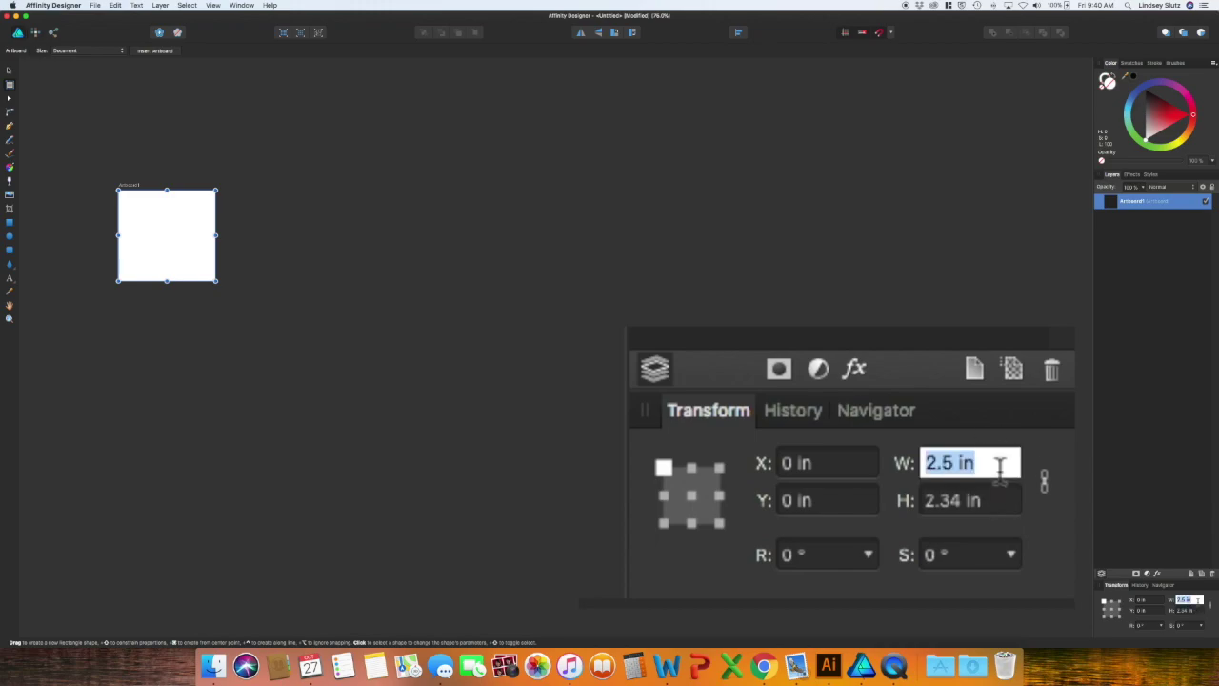
text(2)
key(Tab)
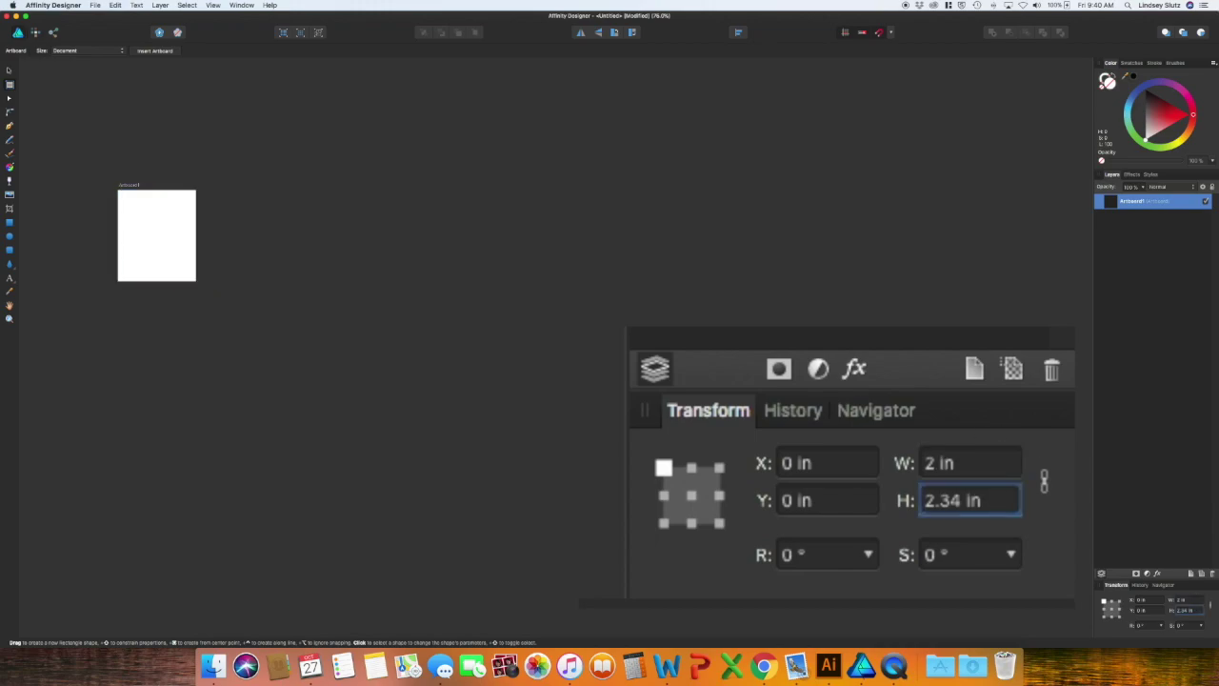
text(2)
key(Return)
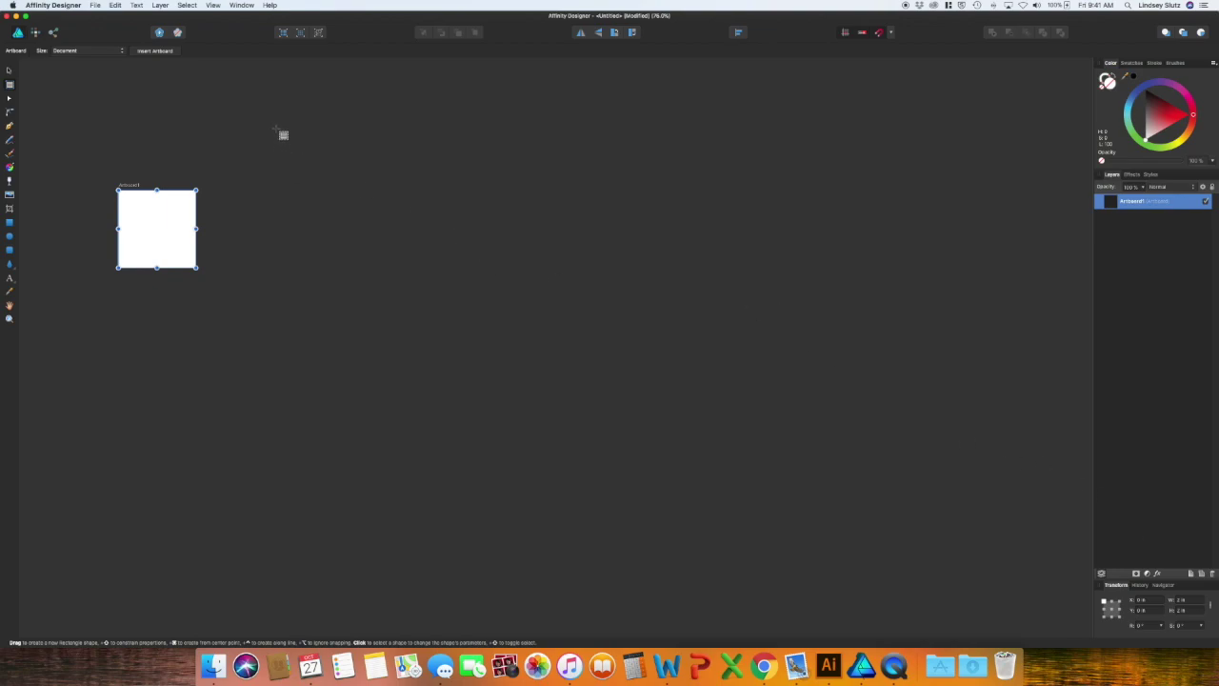
drag(276, 121, 279, 133)
Draw a large second artboard to the right and set its width to 8 in.
drag(435, 270, 651, 439)
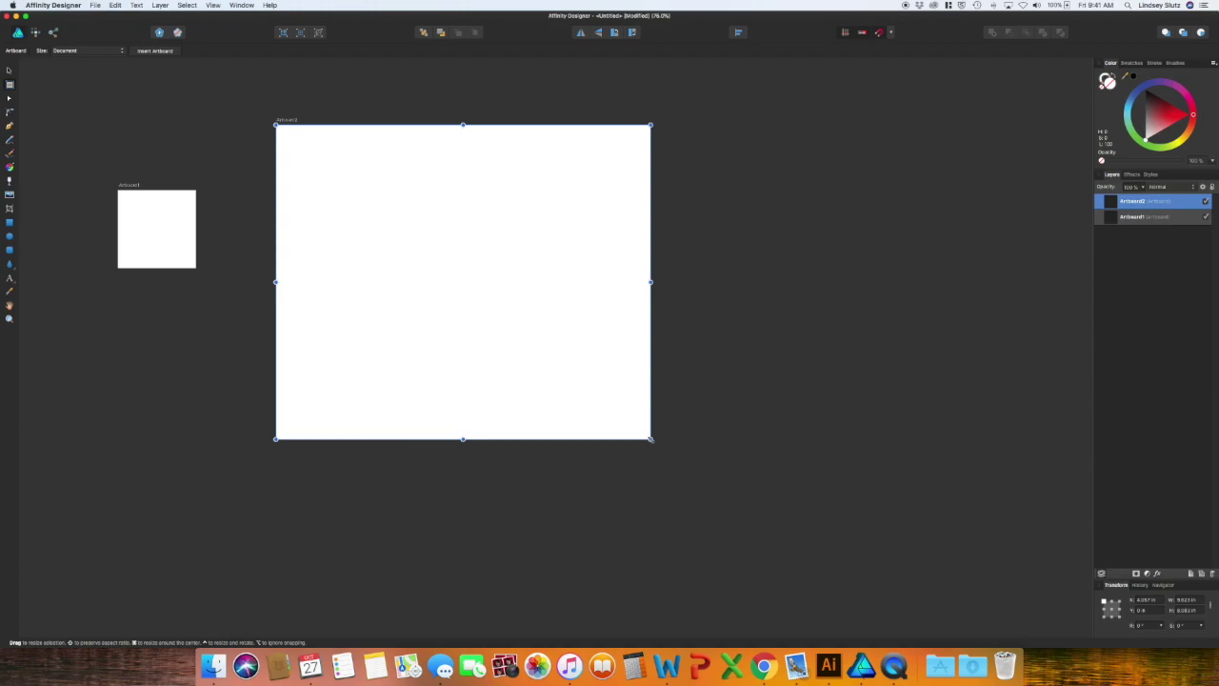
click(1187, 600)
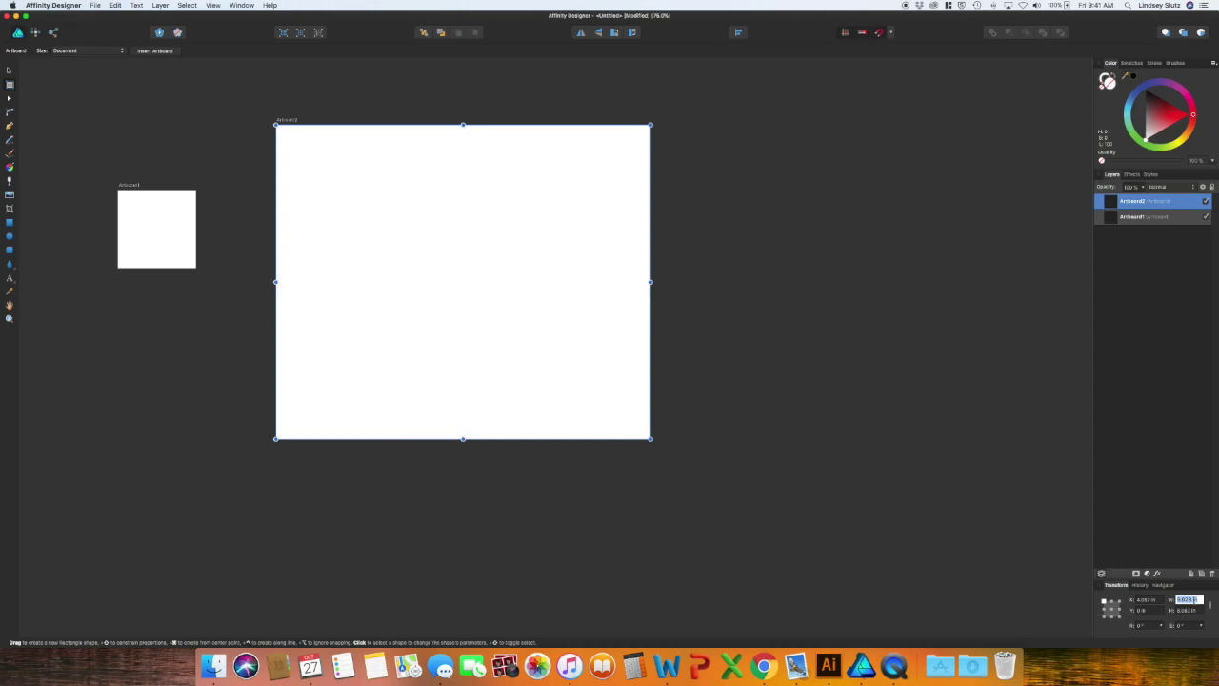
text(8)
key(Return)
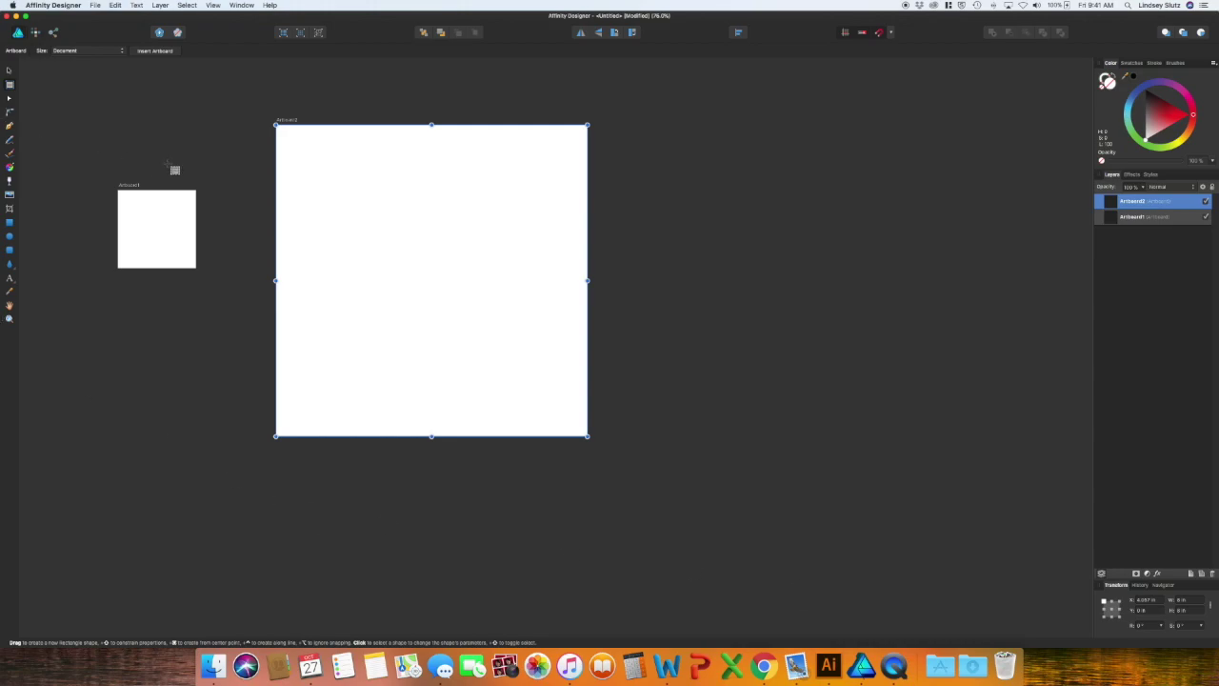
key(super+1)
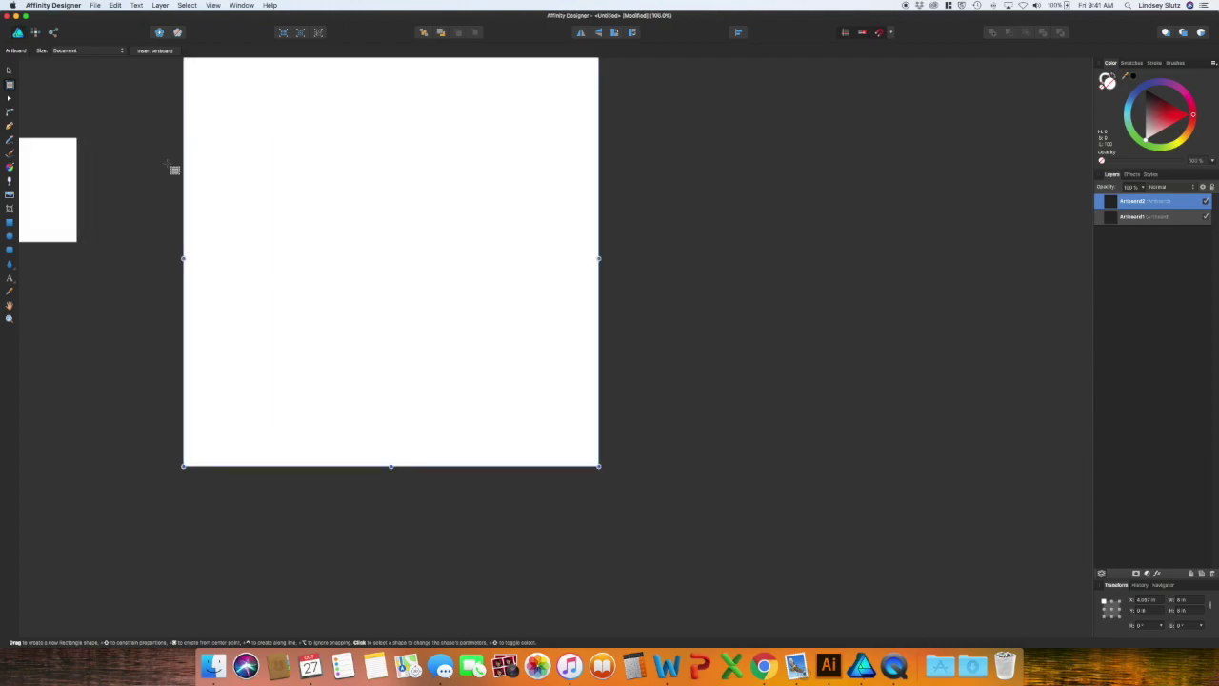
key(space)
click(135, 275)
drag(136, 275, 381, 365)
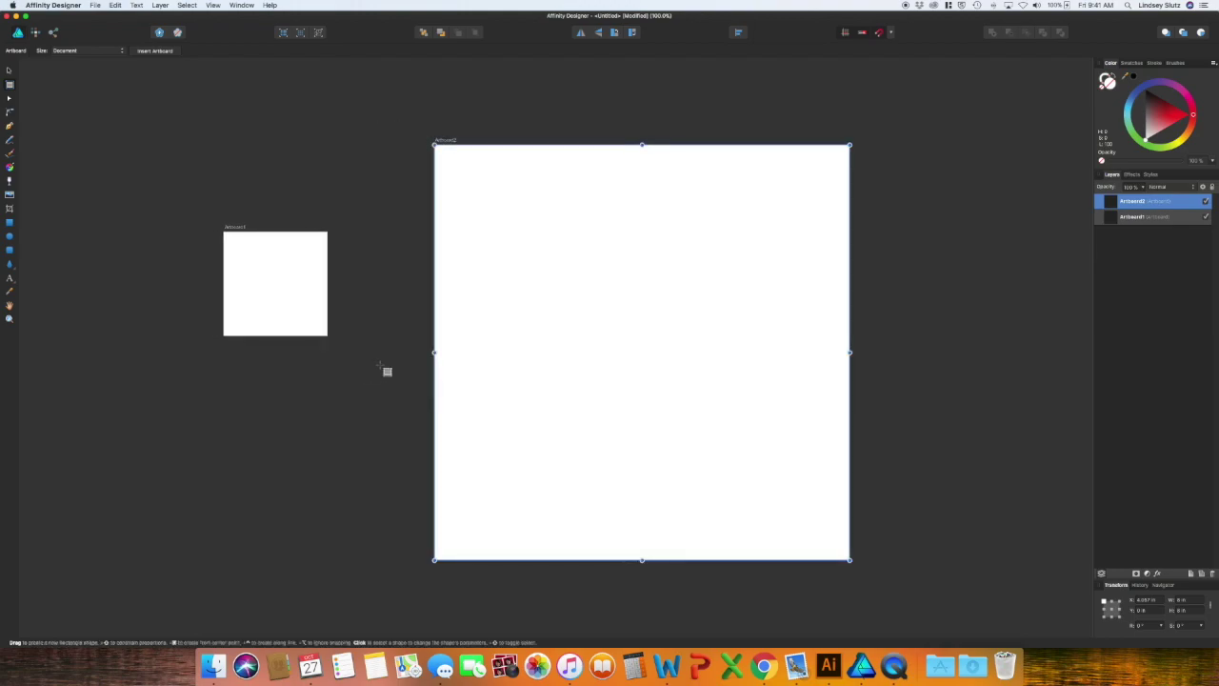
key(super+equal)
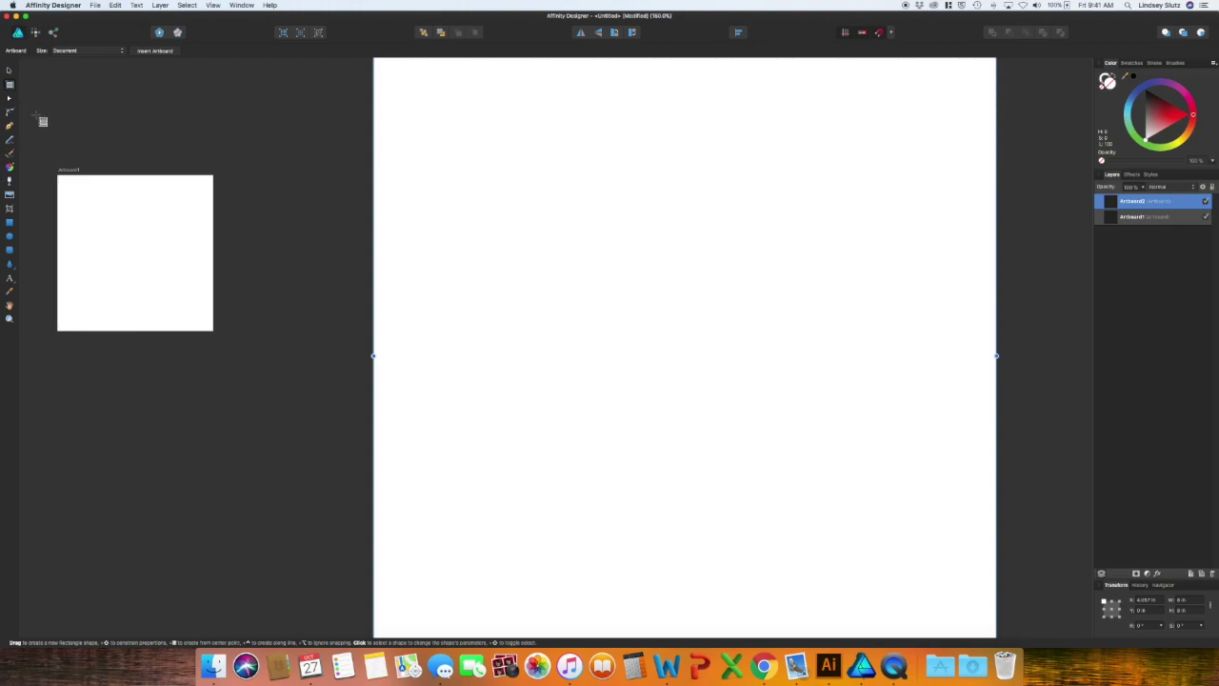
Draw a rectangle on Artboard1 and size it to 2 in by 2 in.
click(1135, 217)
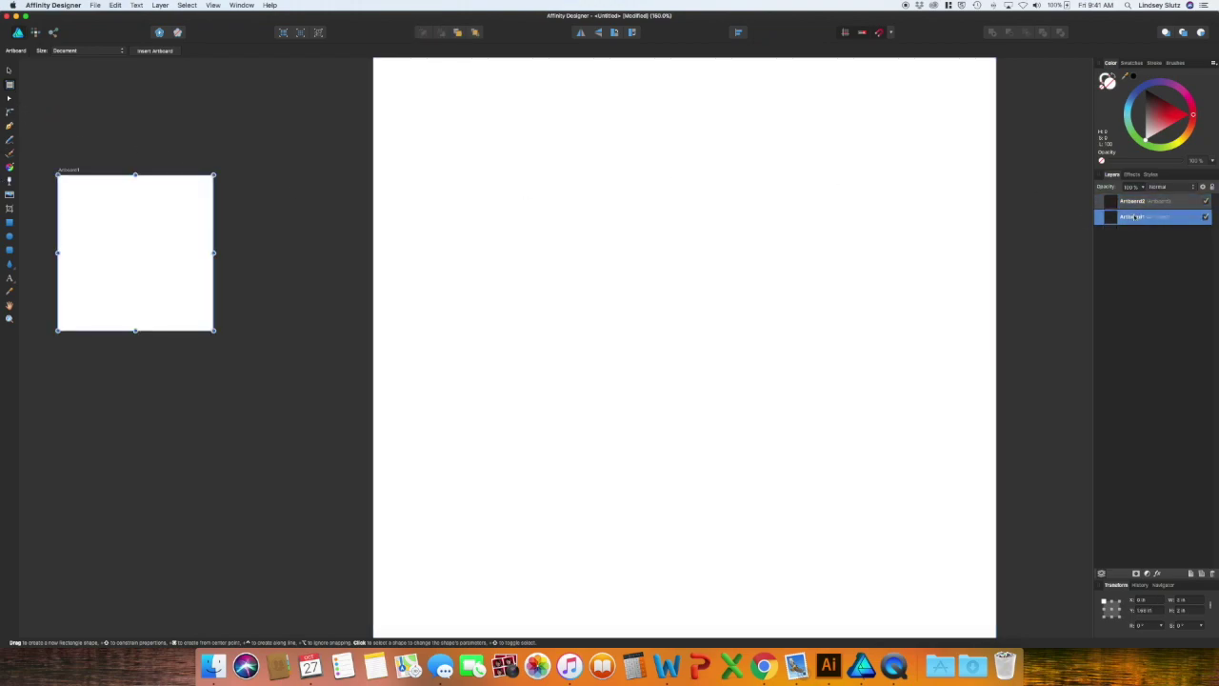
click(9, 222)
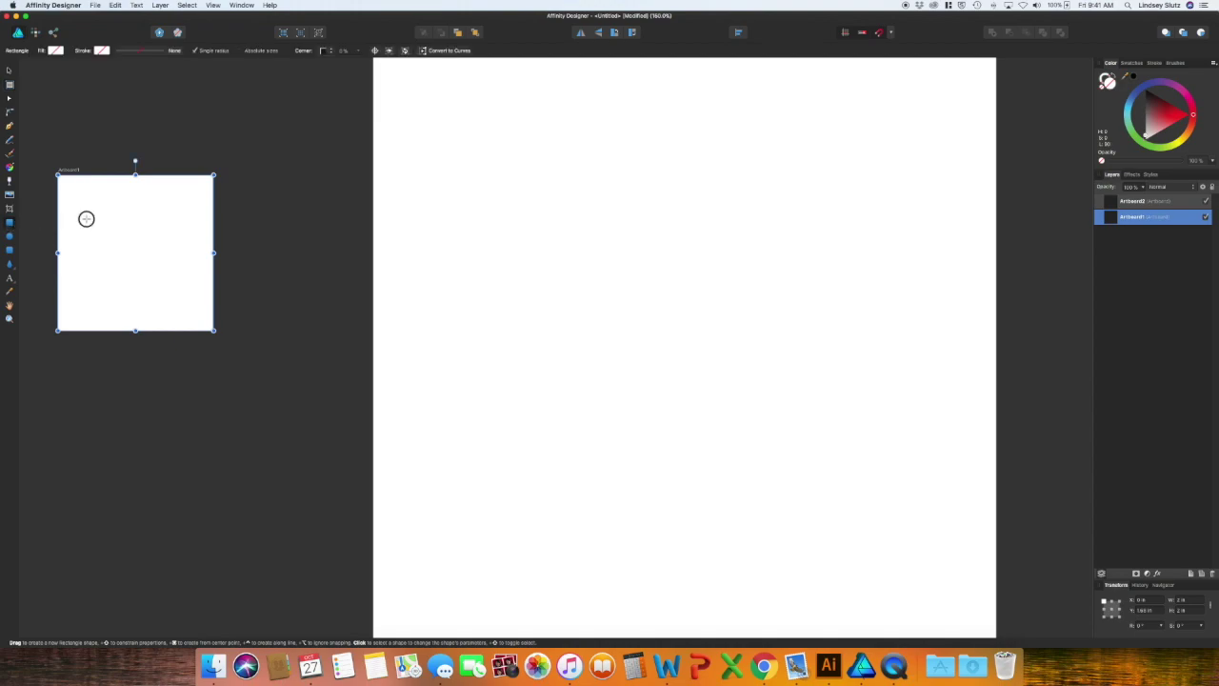
drag(86, 218, 156, 274)
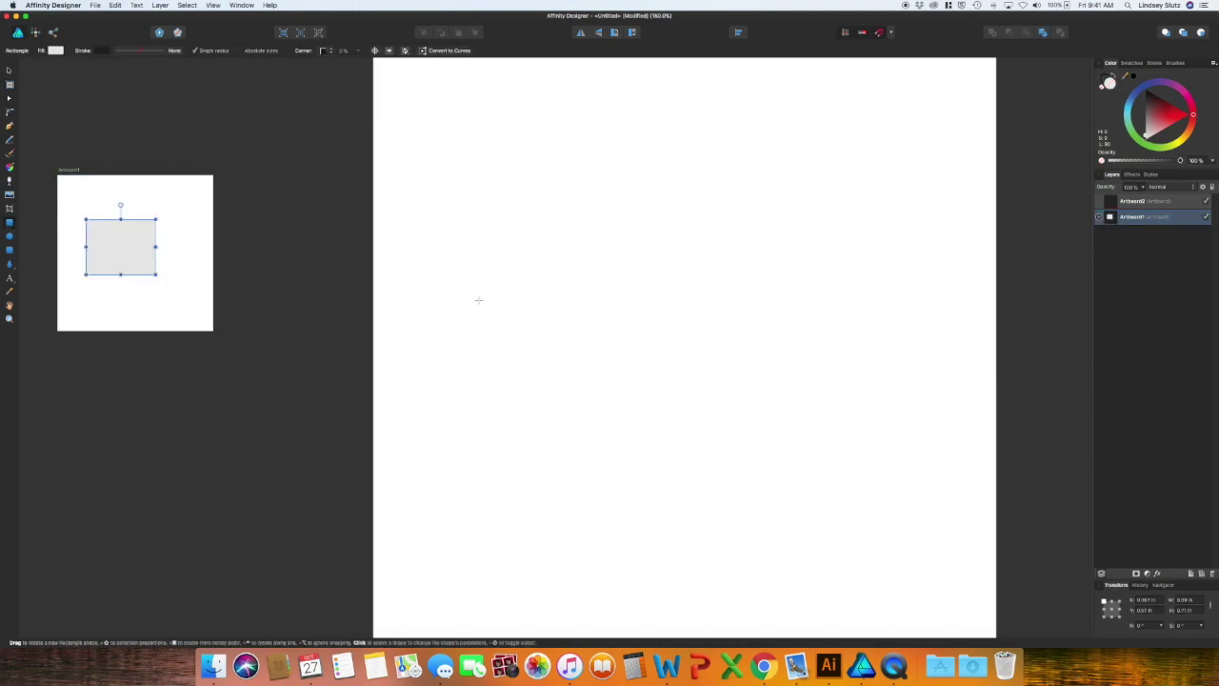
click(1196, 600)
text(2)
key(Tab)
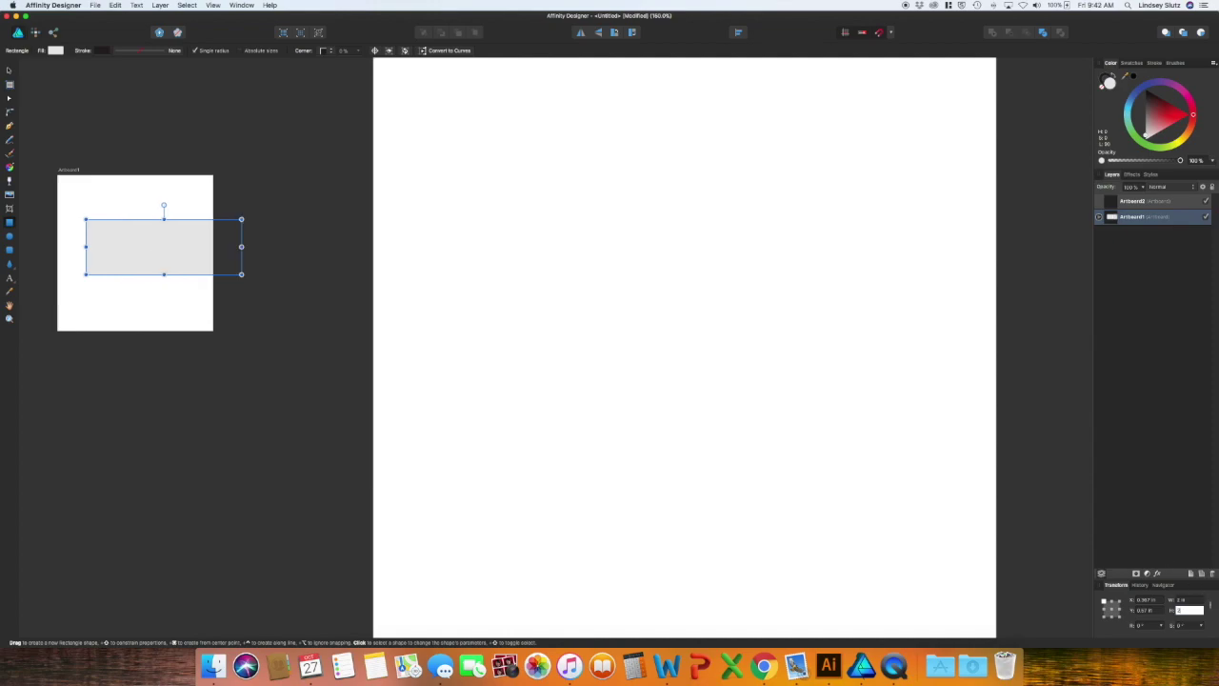
text(2)
key(Return)
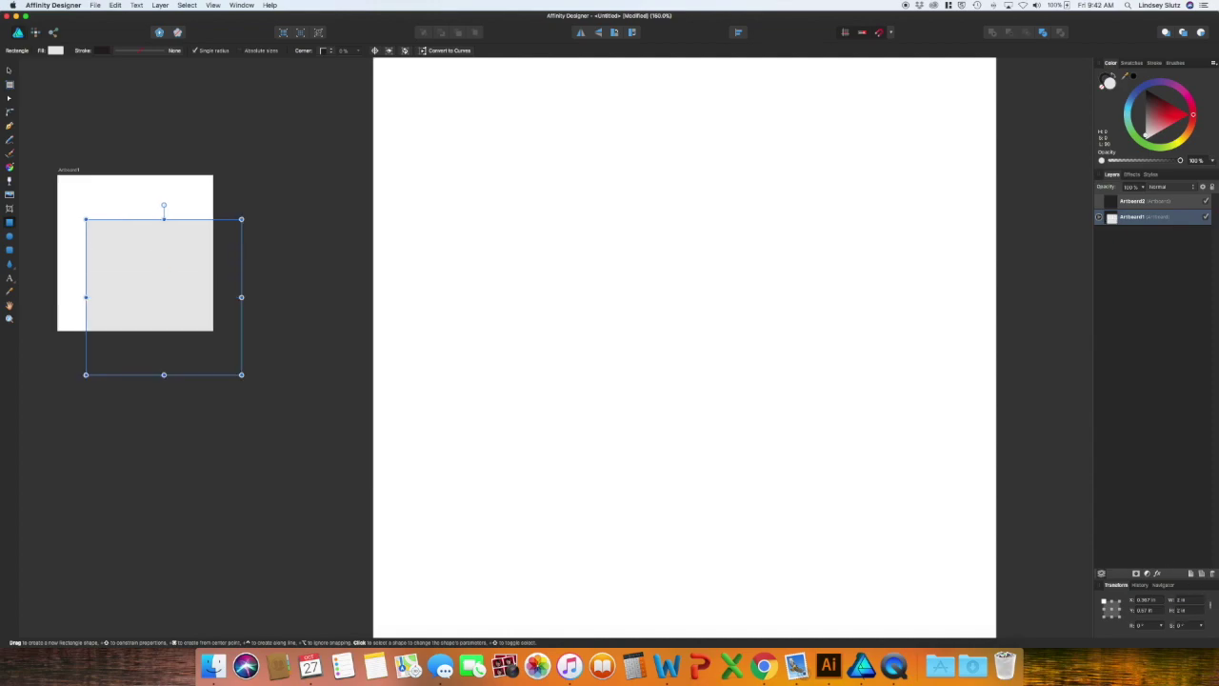
Centre the square horizontally and vertically on Artboard1.
click(10, 73)
drag(140, 261, 109, 219)
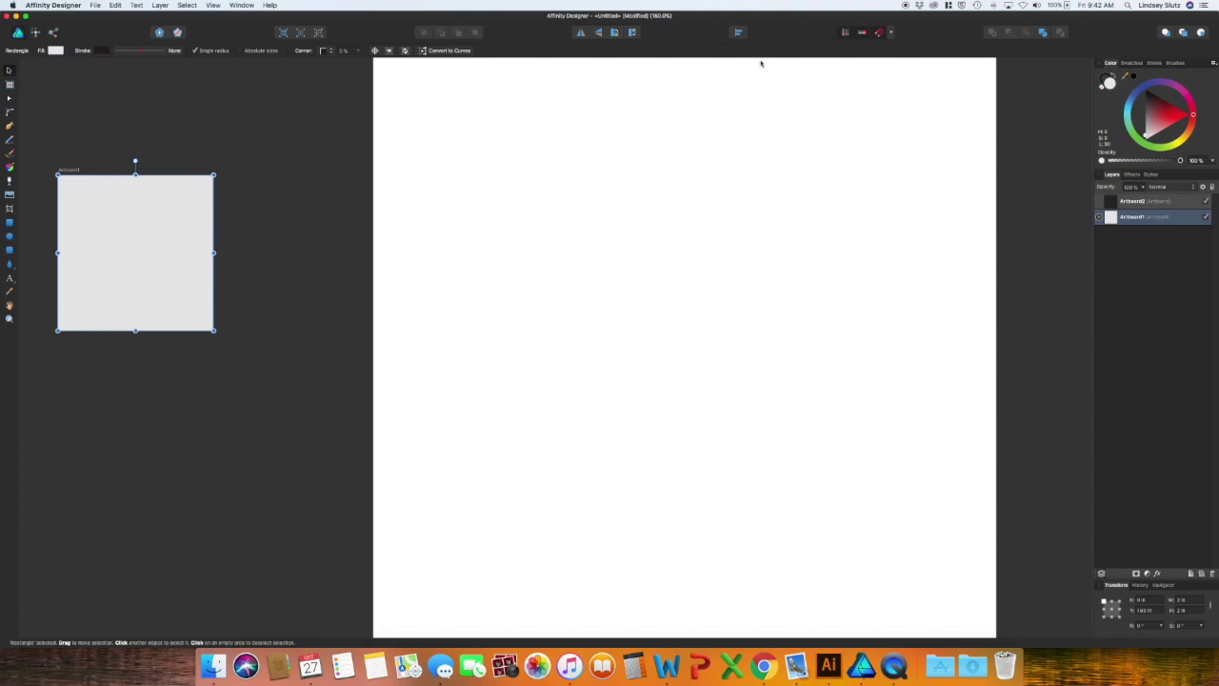
click(740, 34)
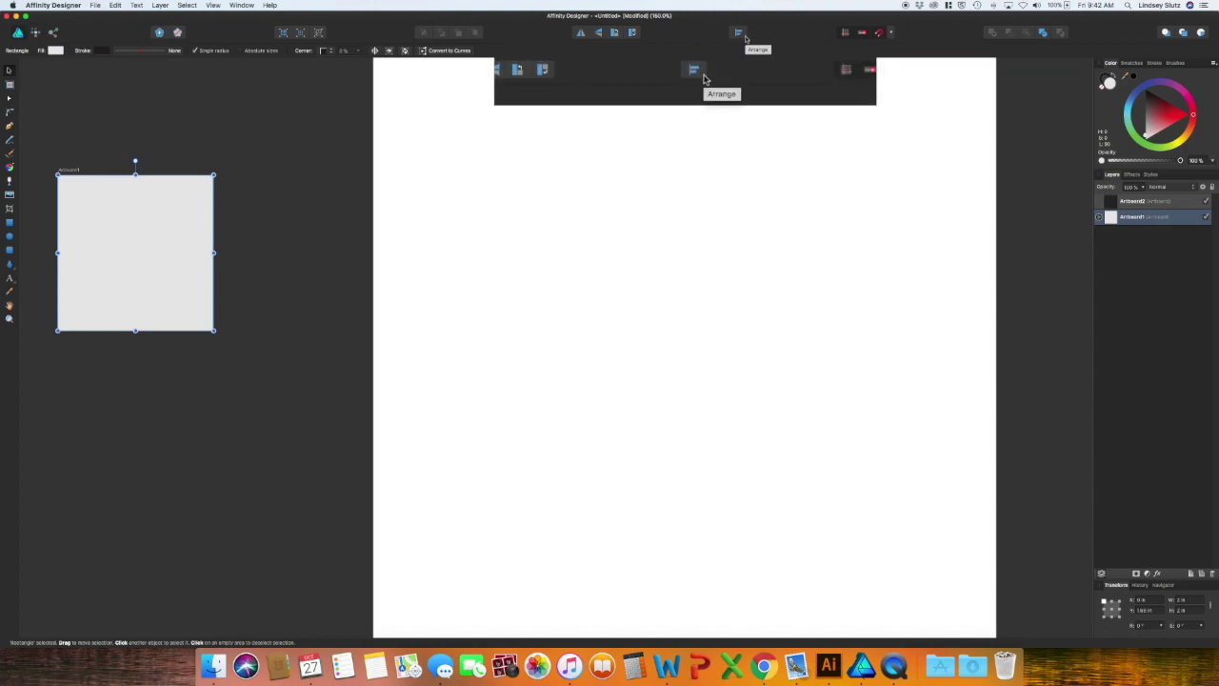
click(704, 75)
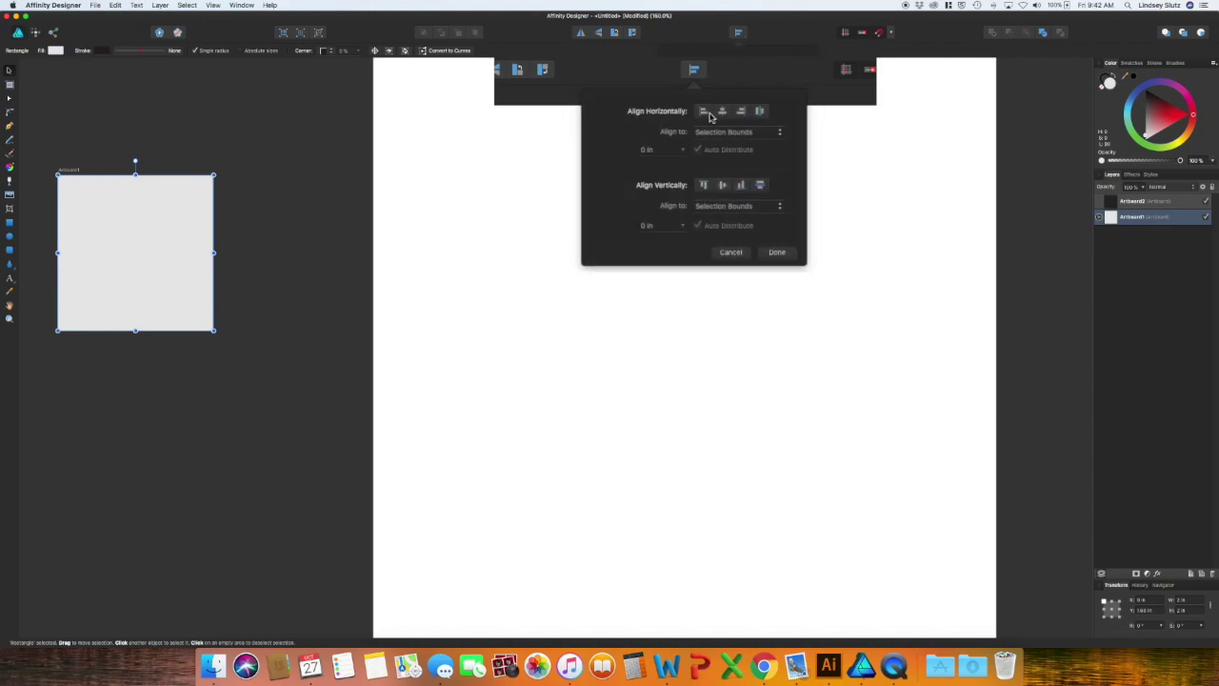
click(724, 114)
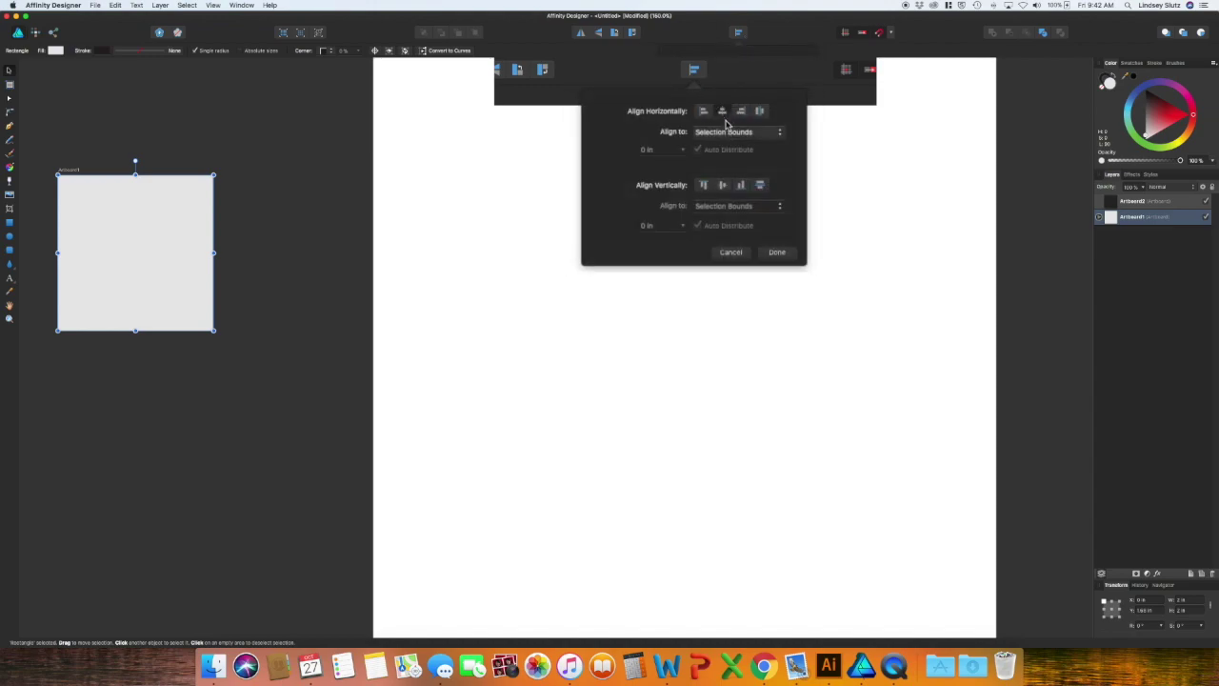
click(723, 187)
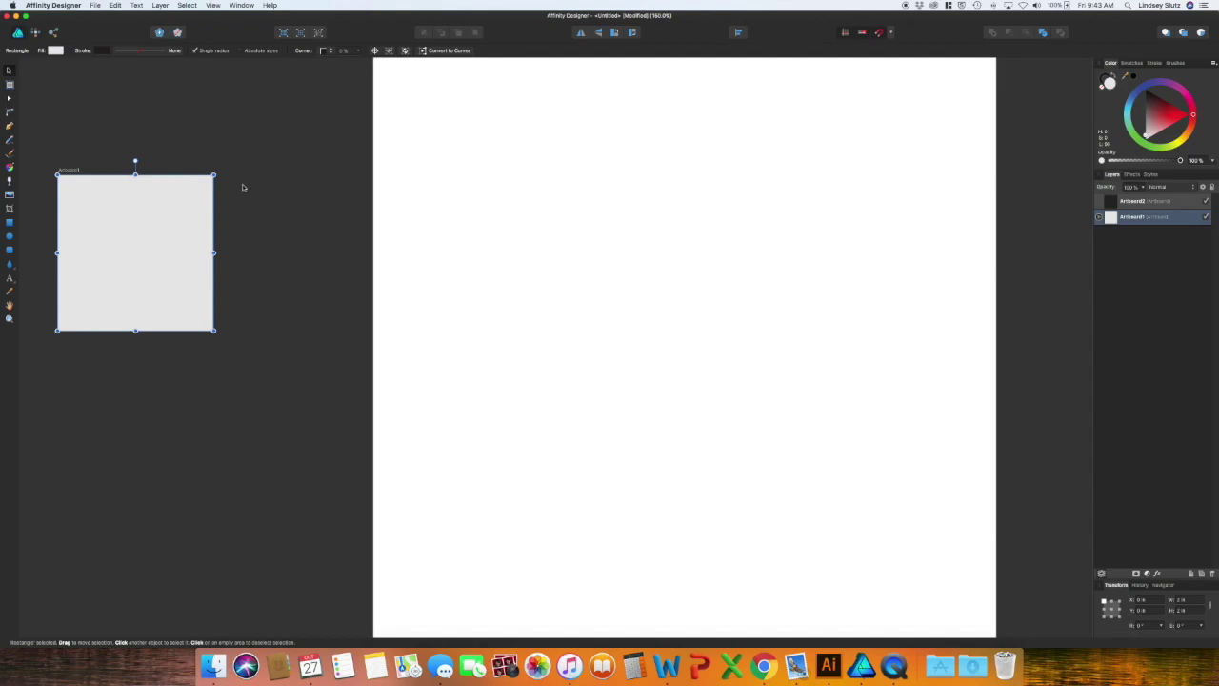
Create a symbol from the gray square in the Symbols panel, then expand Artboard1 in Layers.
click(161, 5)
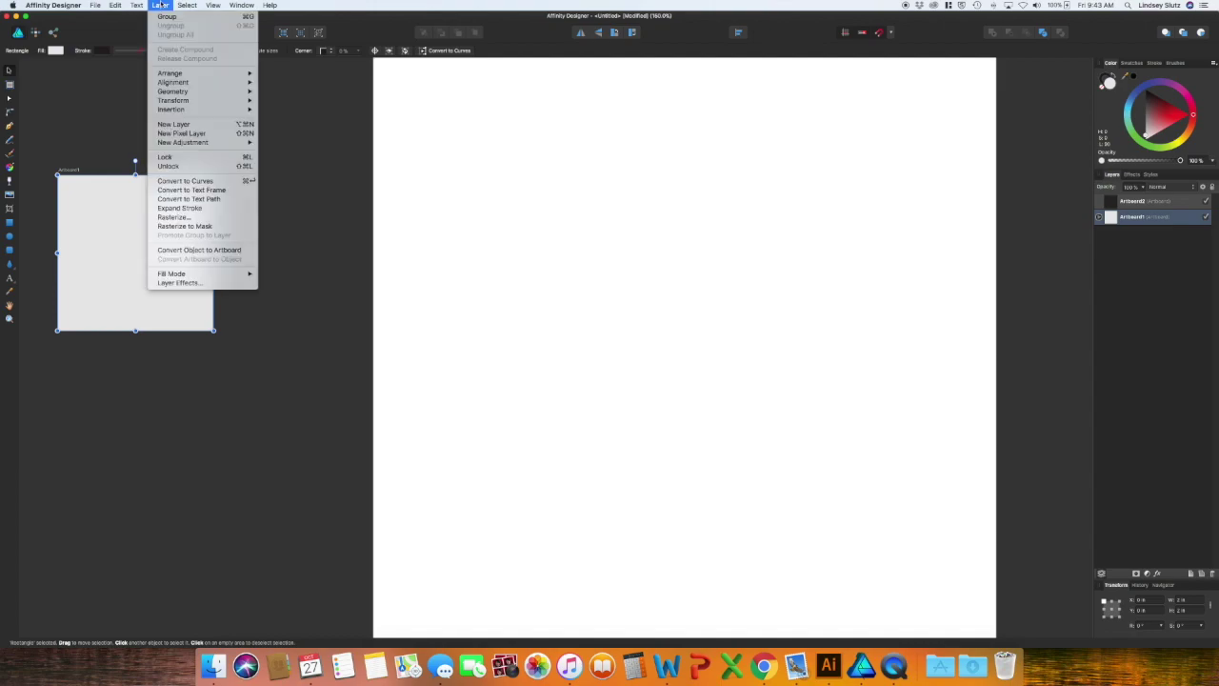
mouse_move(210, 5)
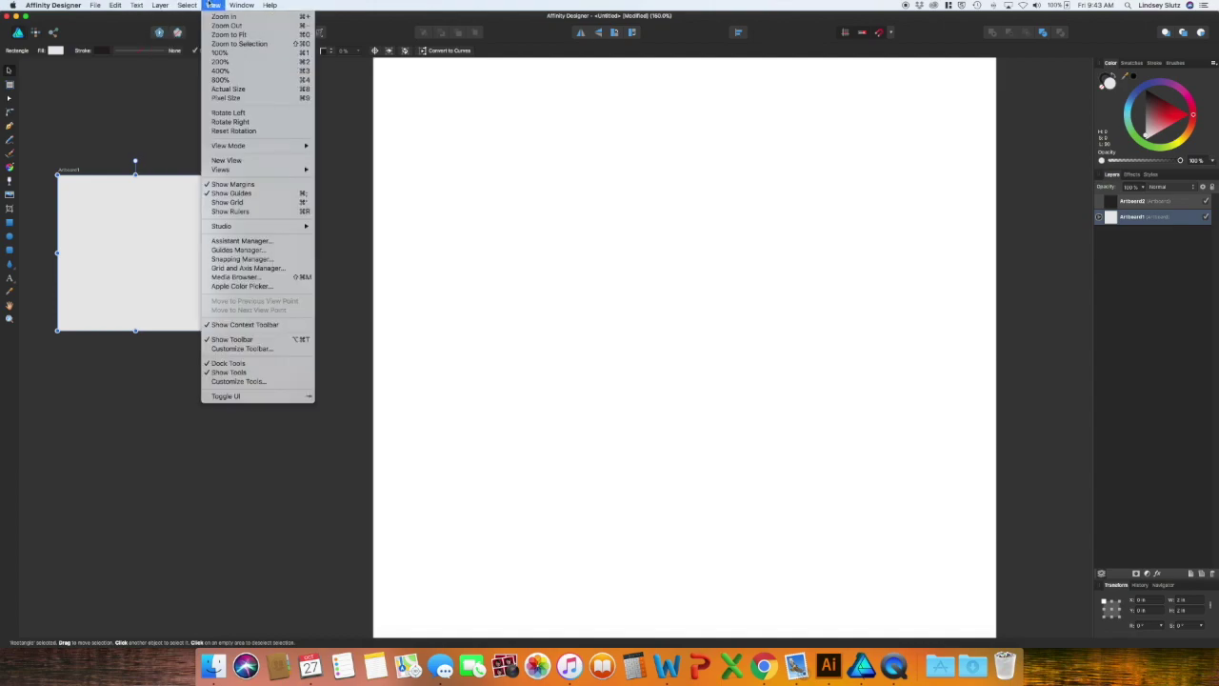
mouse_move(254, 228)
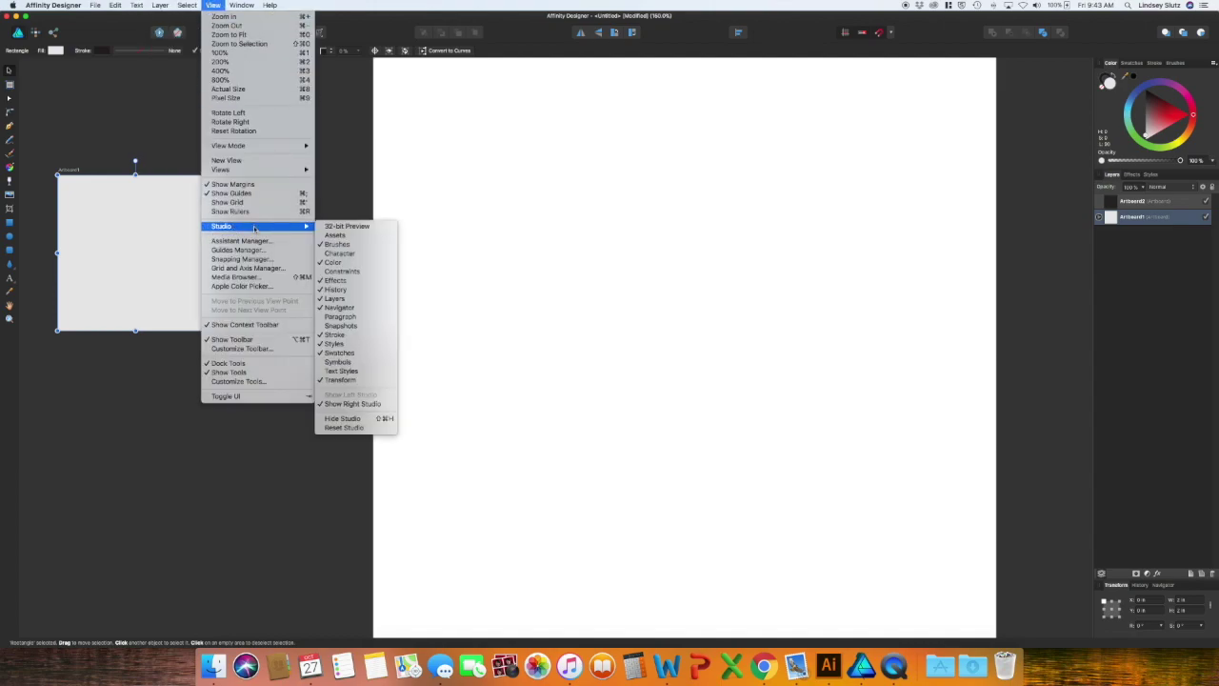
click(345, 362)
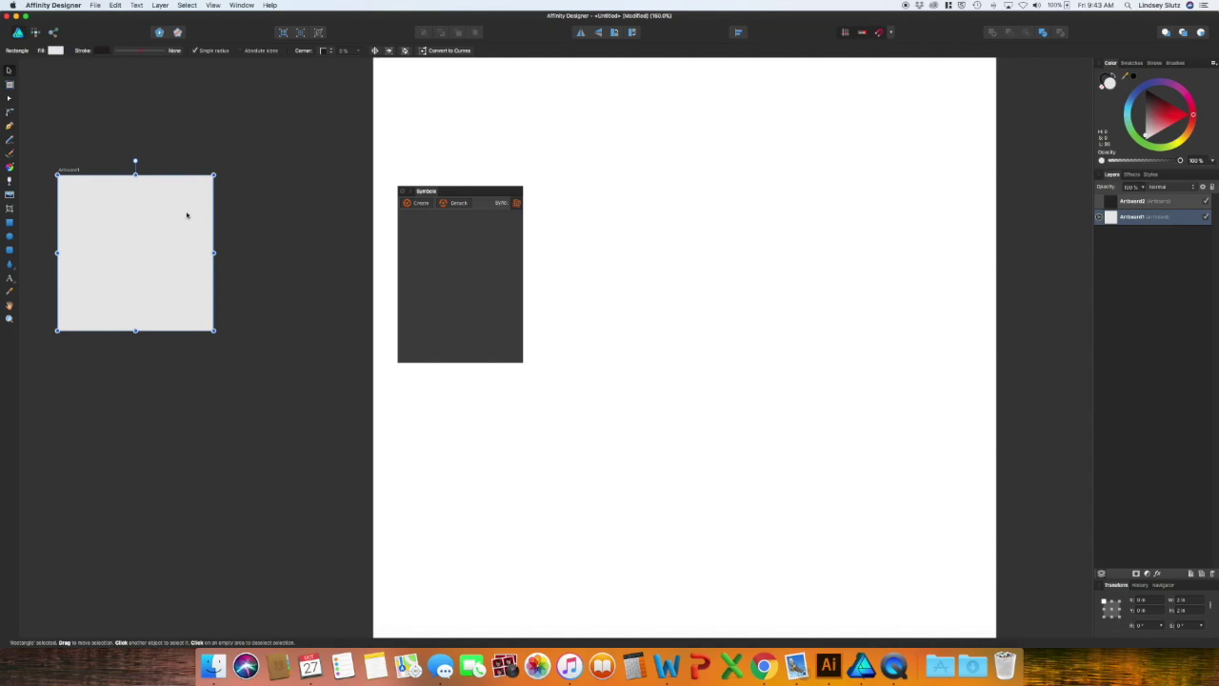
click(413, 203)
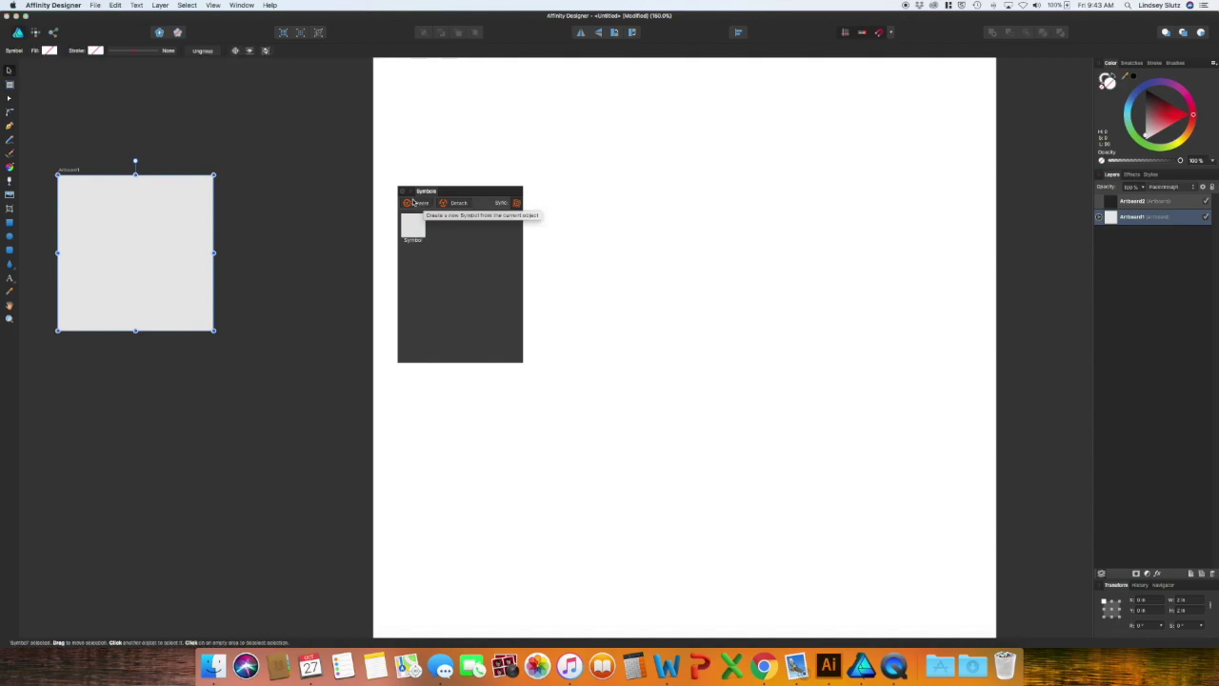
click(401, 191)
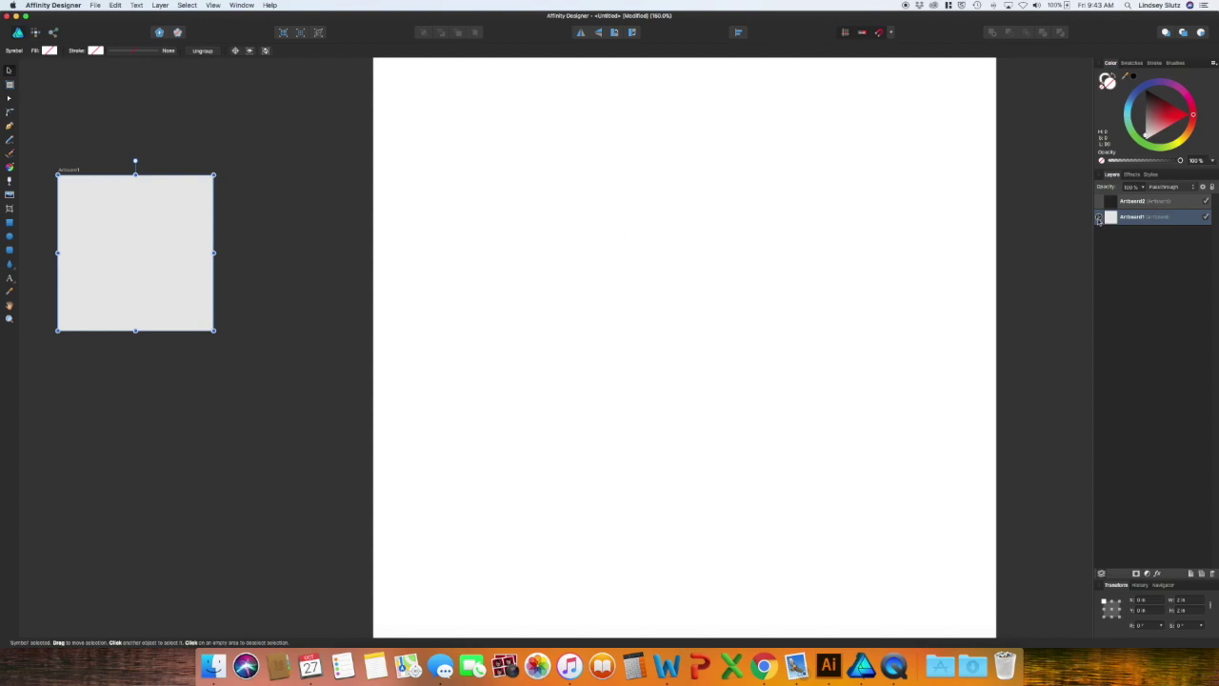
click(1099, 218)
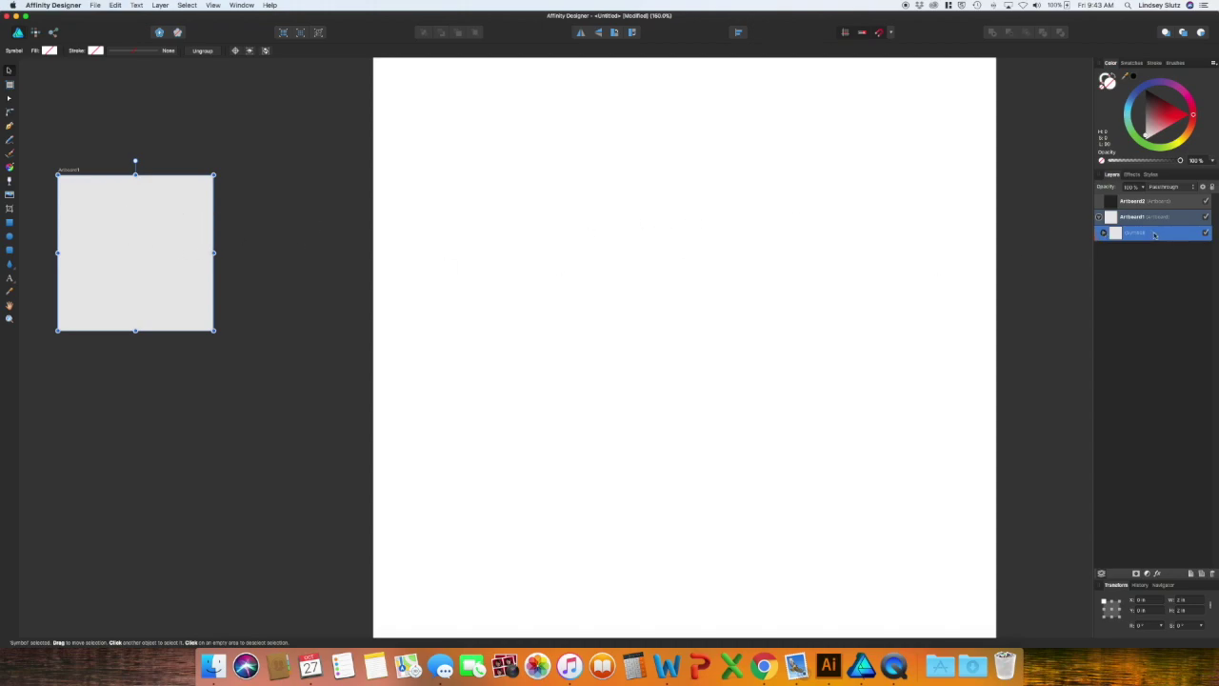
Select the rectangle inside the symbol and give it a deep red fill from the Colour wheel.
click(1103, 232)
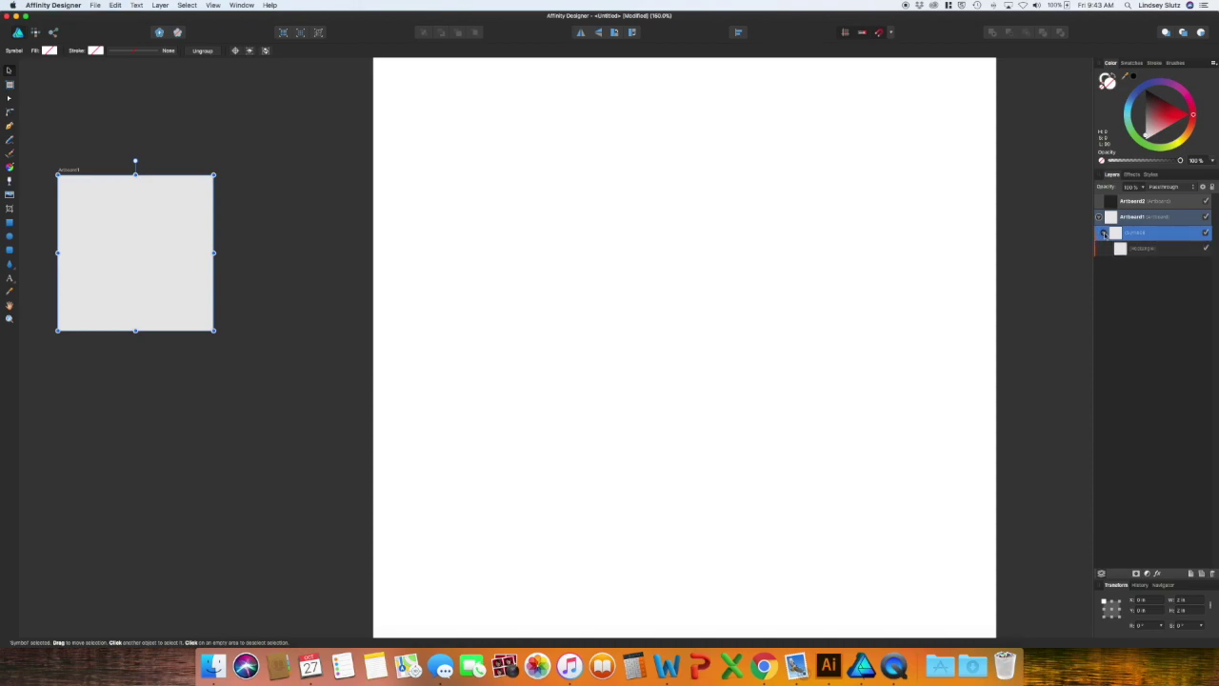
click(1098, 218)
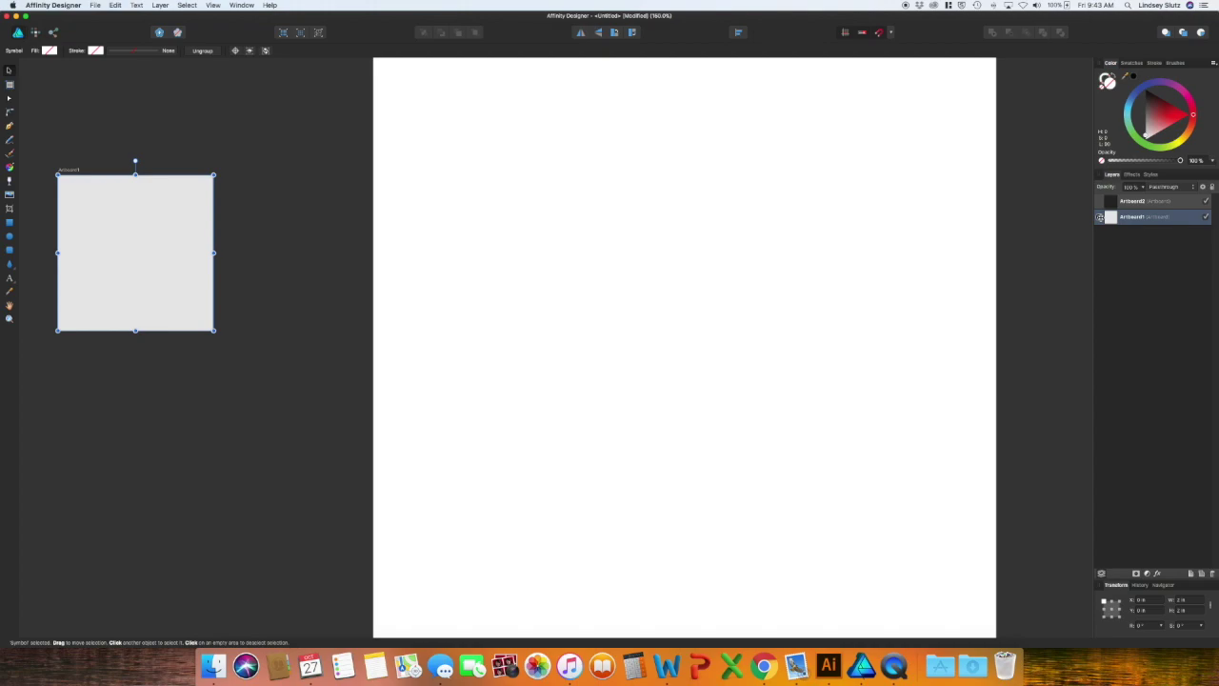
click(1100, 217)
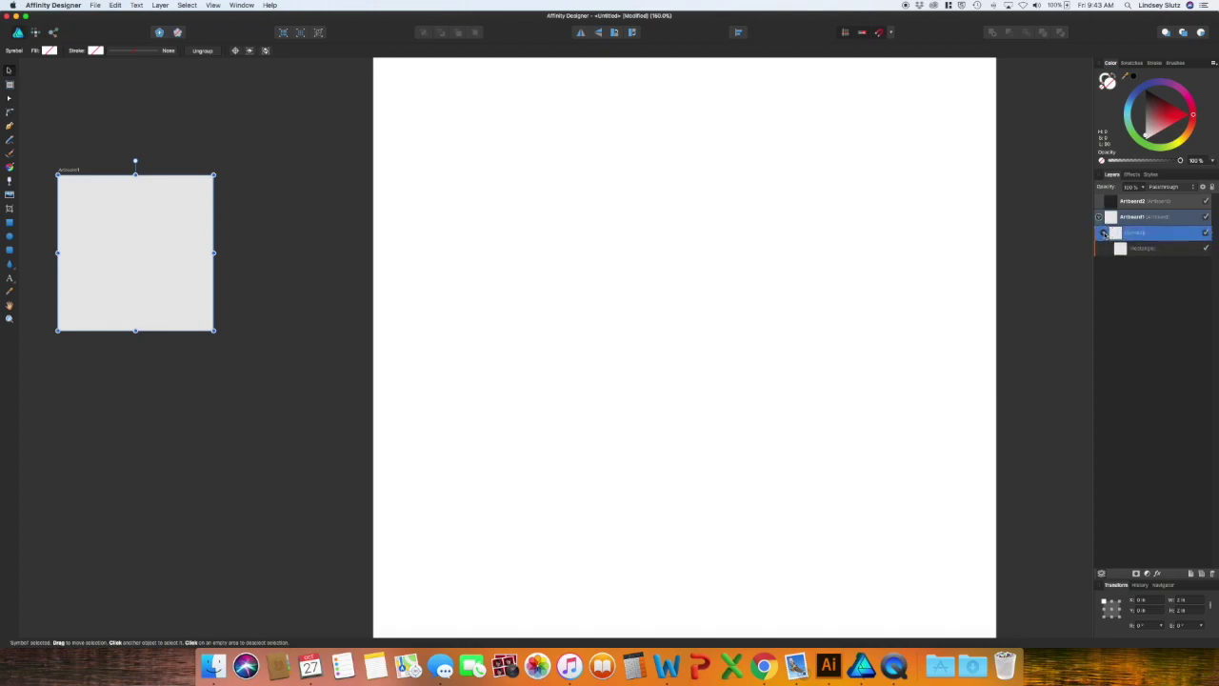
click(1103, 233)
click(1103, 232)
click(1139, 250)
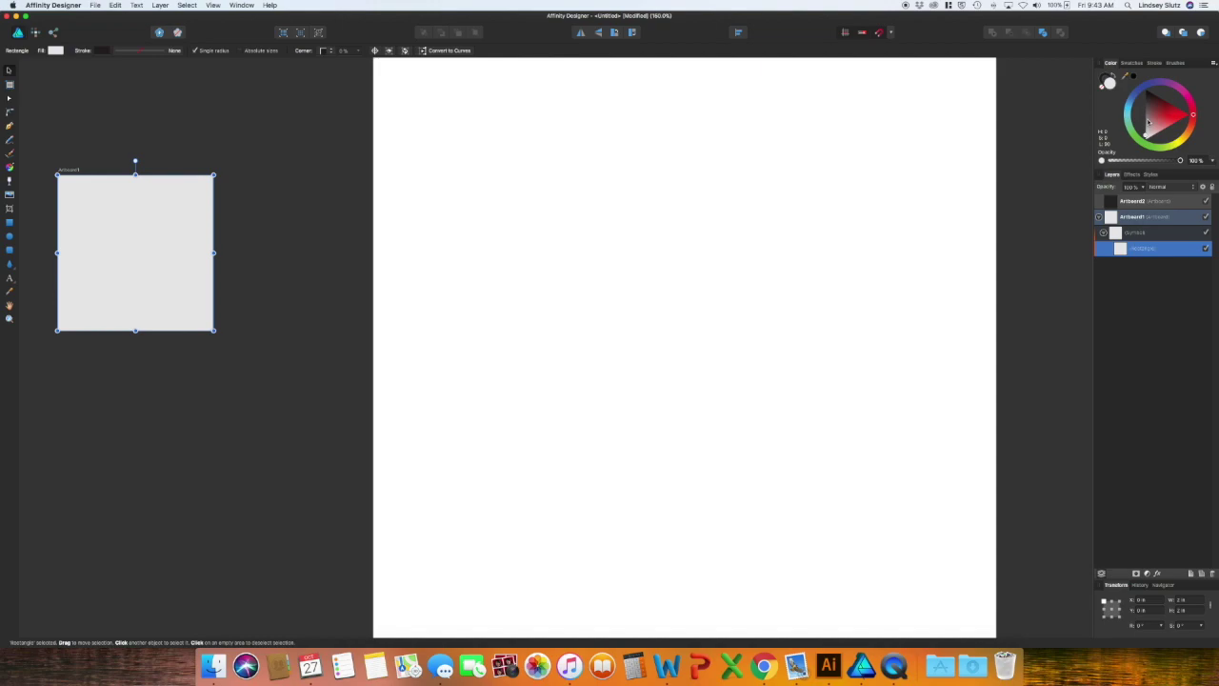
drag(1149, 121, 1174, 111)
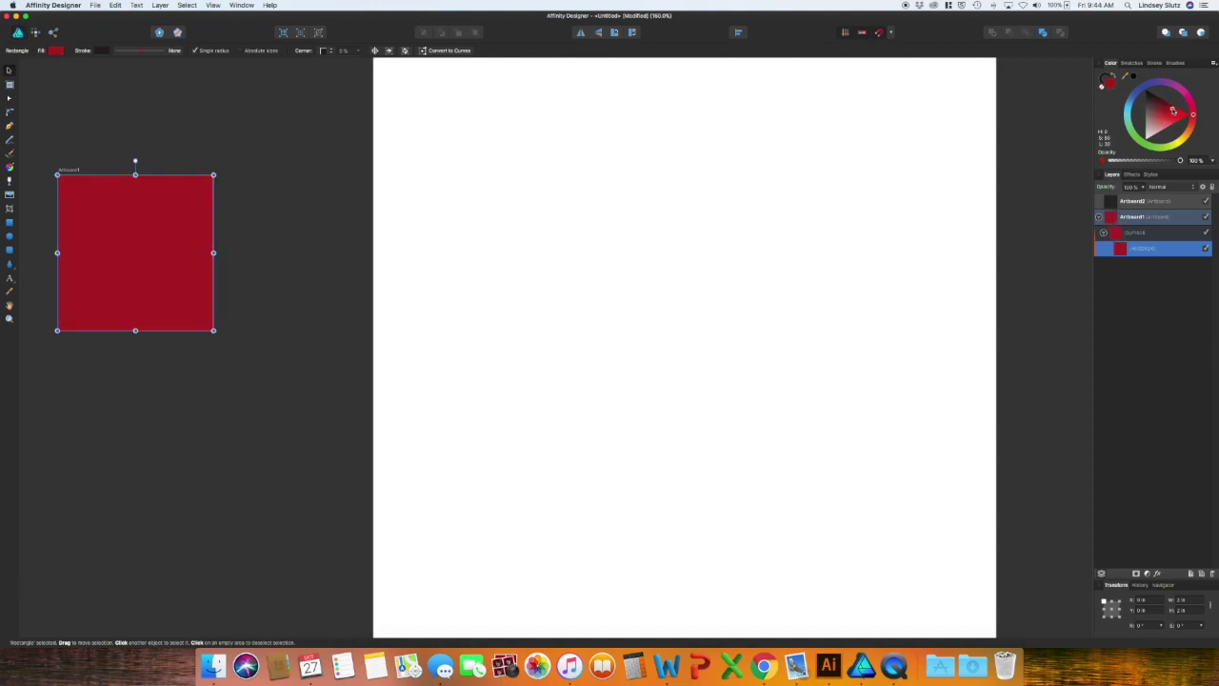
click(1104, 234)
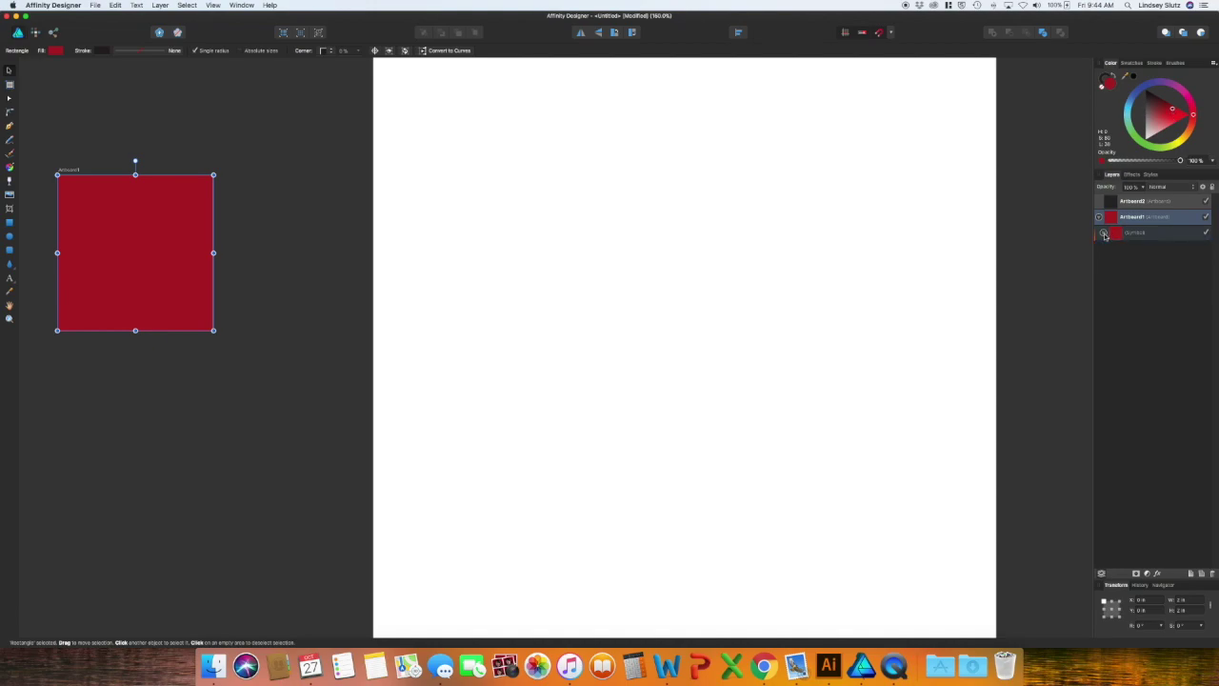
Move the red symbol into Artboard2 and place it in the top-left corner.
click(1145, 235)
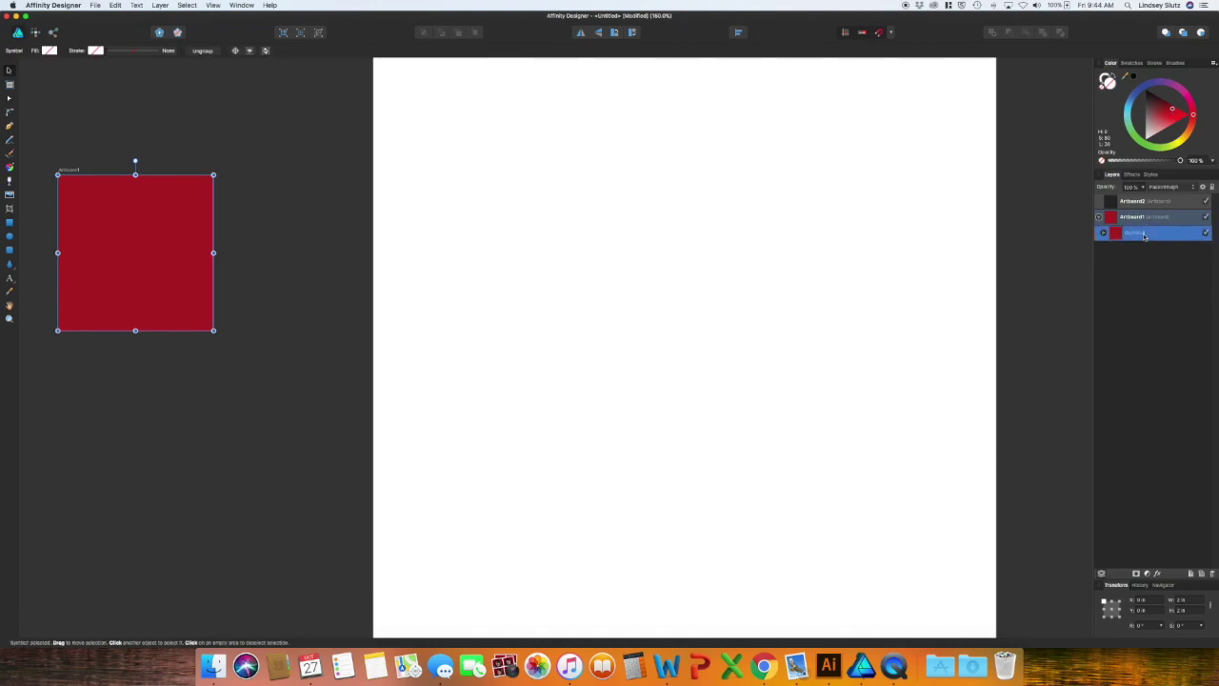
drag(1172, 238, 1191, 574)
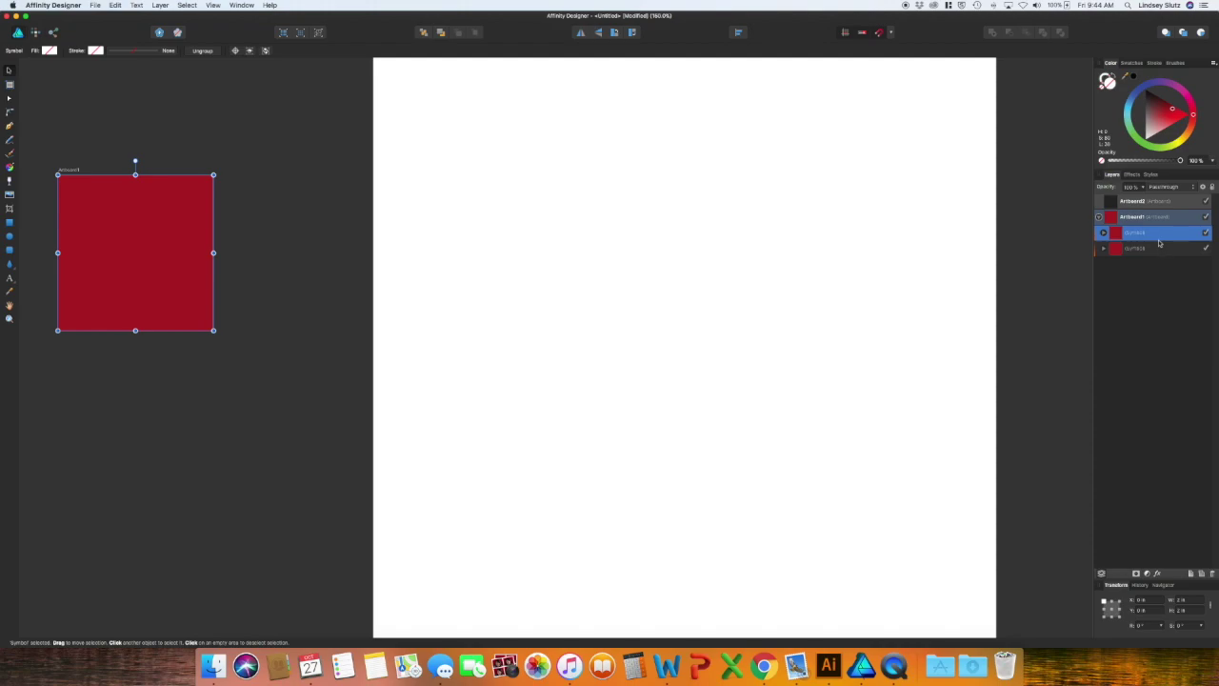
click(1152, 226)
drag(1151, 226, 1129, 201)
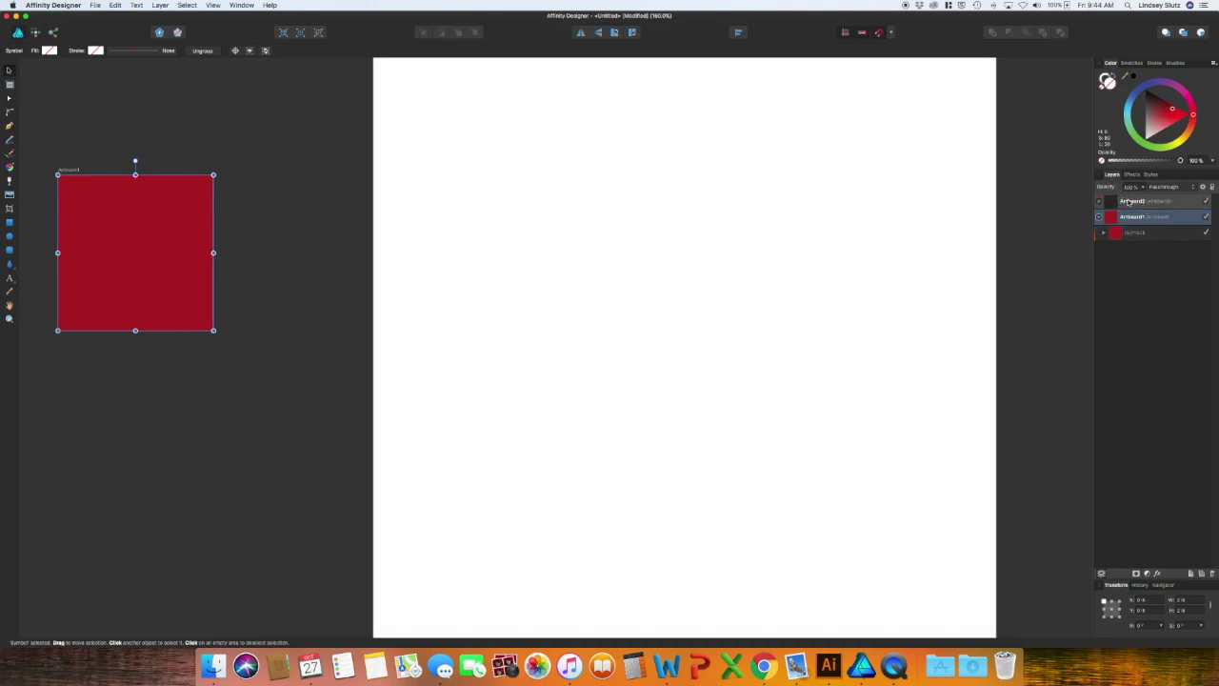
click(1101, 202)
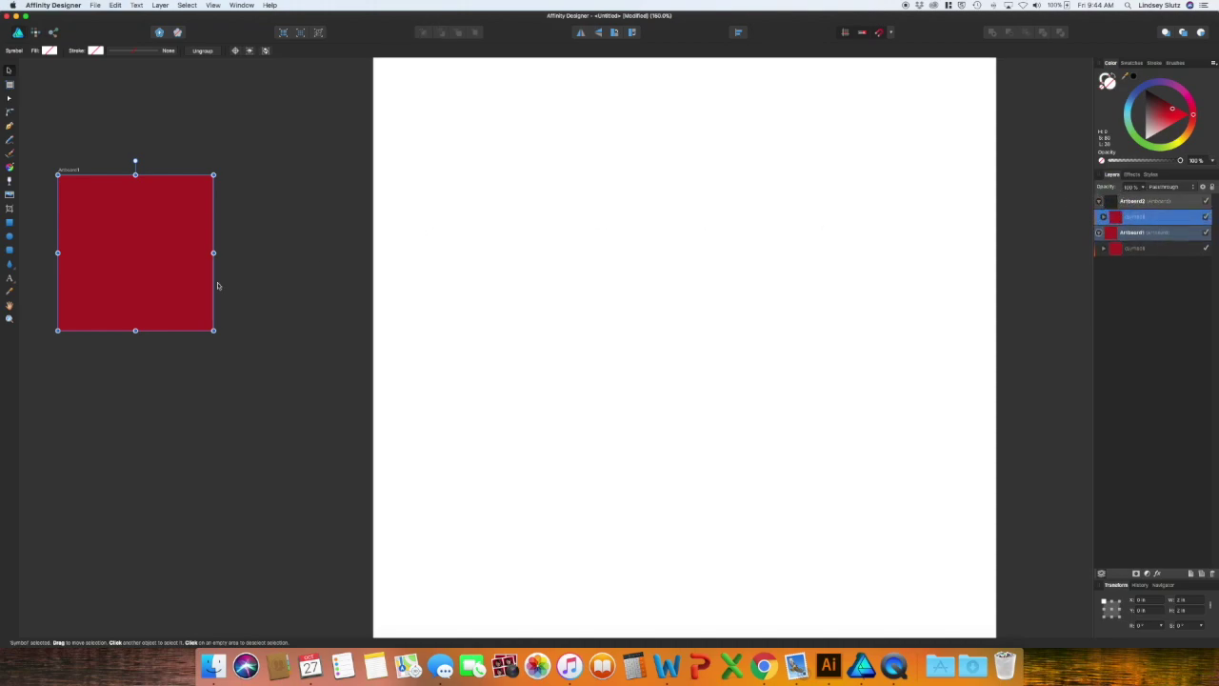
drag(165, 277, 517, 223)
scroll(517, 223, up, 3)
drag(525, 277, 448, 205)
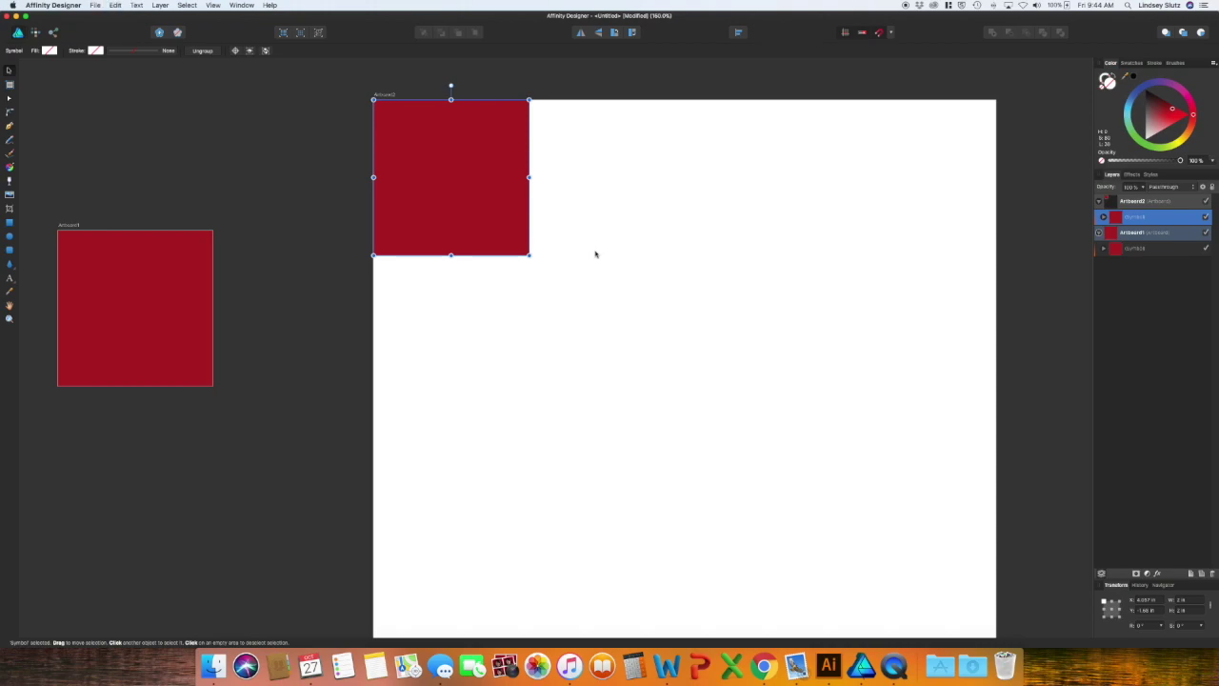
Duplicate the red tile into four tiles edge to edge across Artboard2's top.
key(super+v)
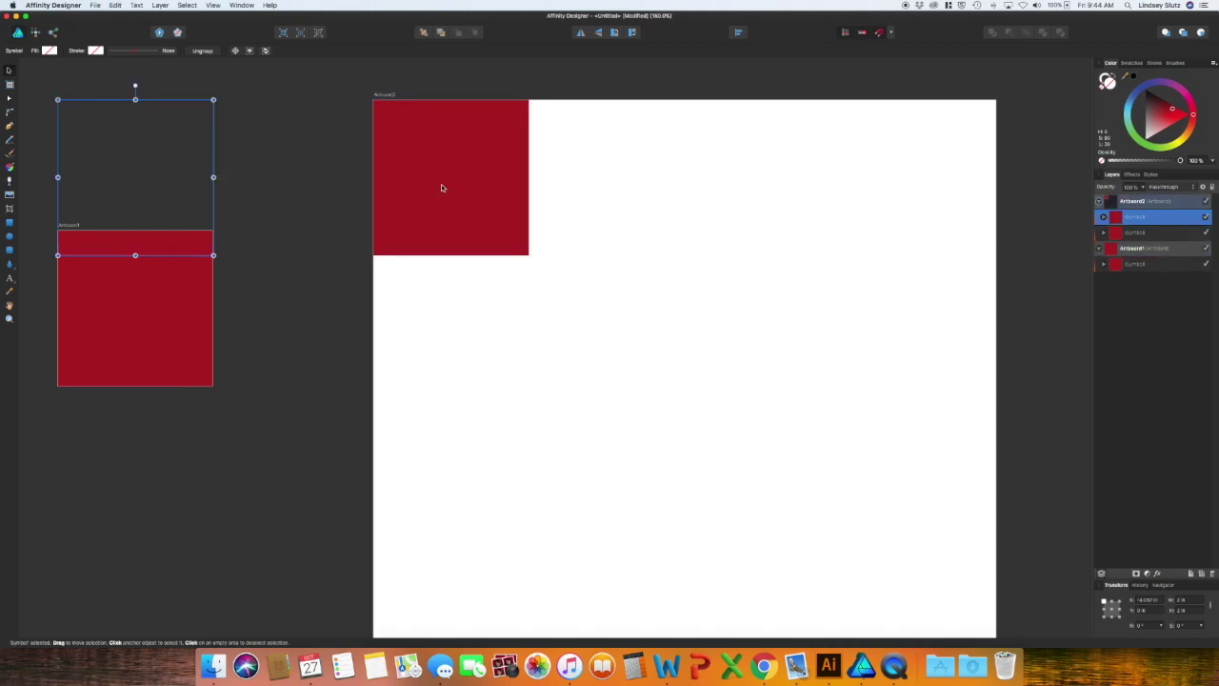
drag(191, 172, 637, 172)
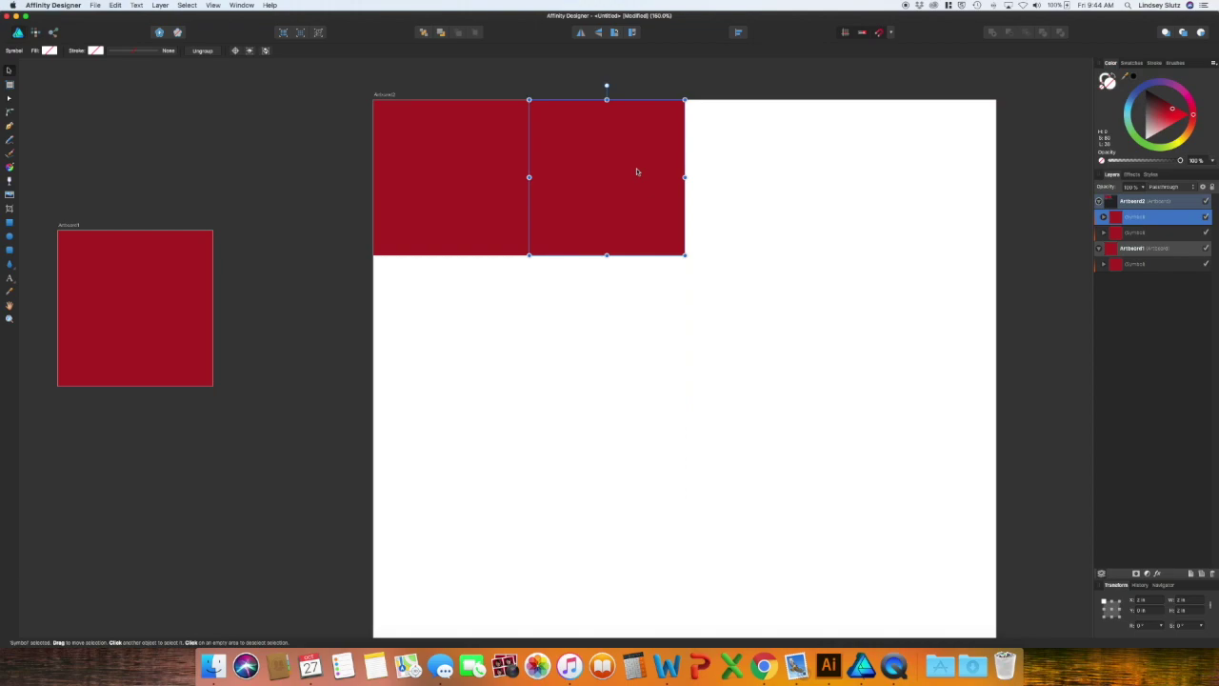
shift+click(522, 190)
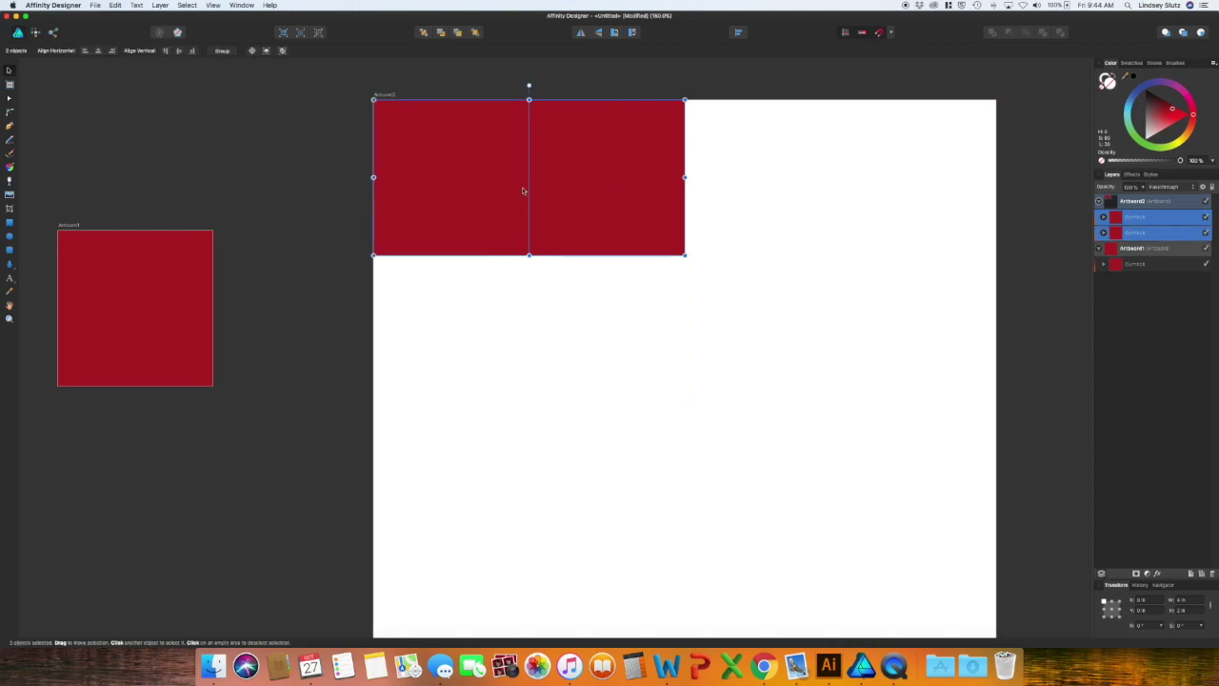
key(super+j)
drag(602, 198, 915, 199)
scroll(918, 225, down, 1)
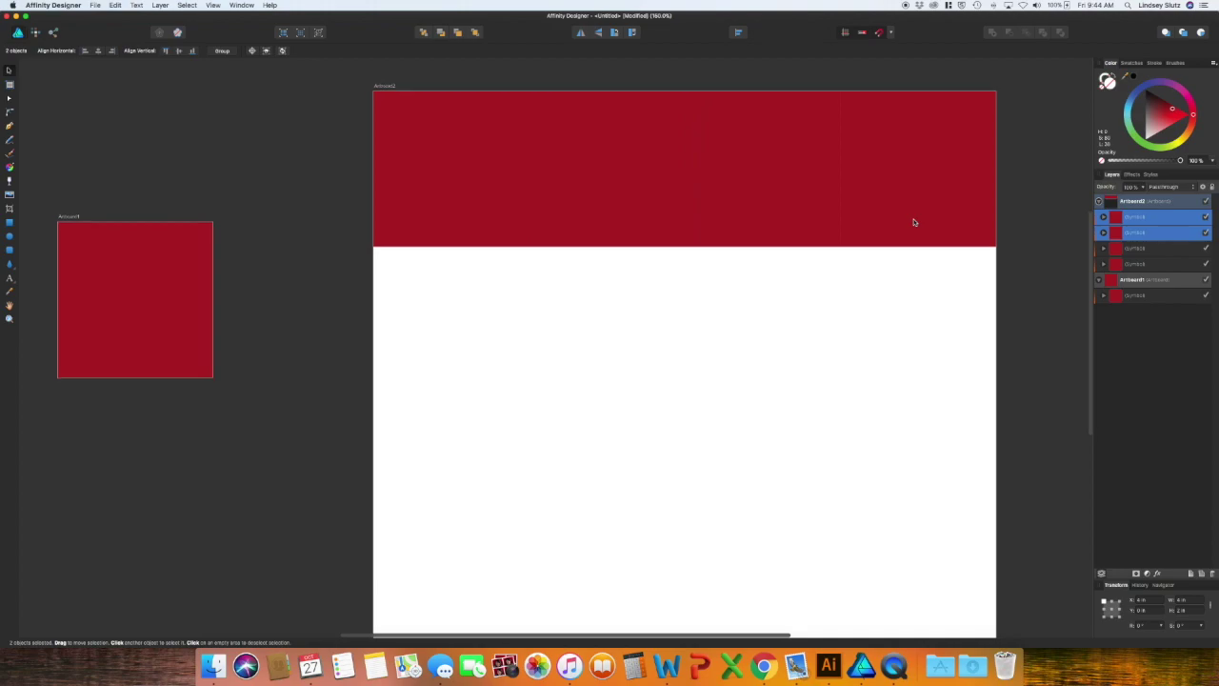
scroll(913, 222, down, 5)
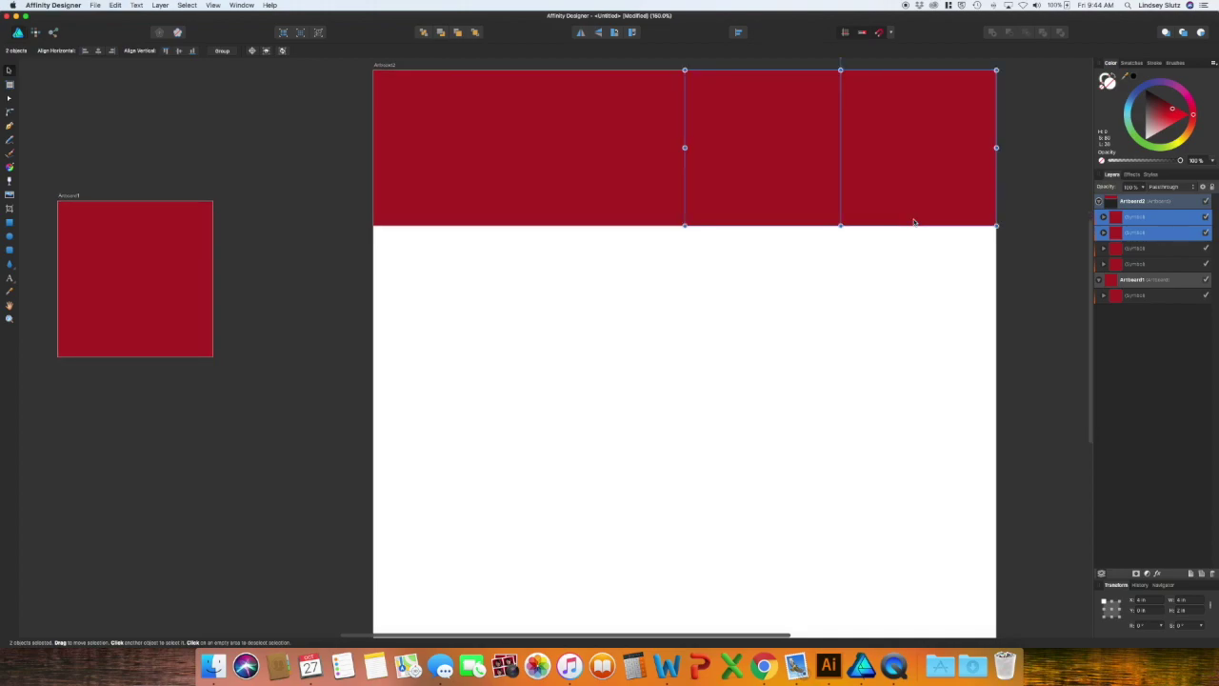
Select all four red tiles and group them into one row.
shift+click(660, 157)
shift+click(491, 142)
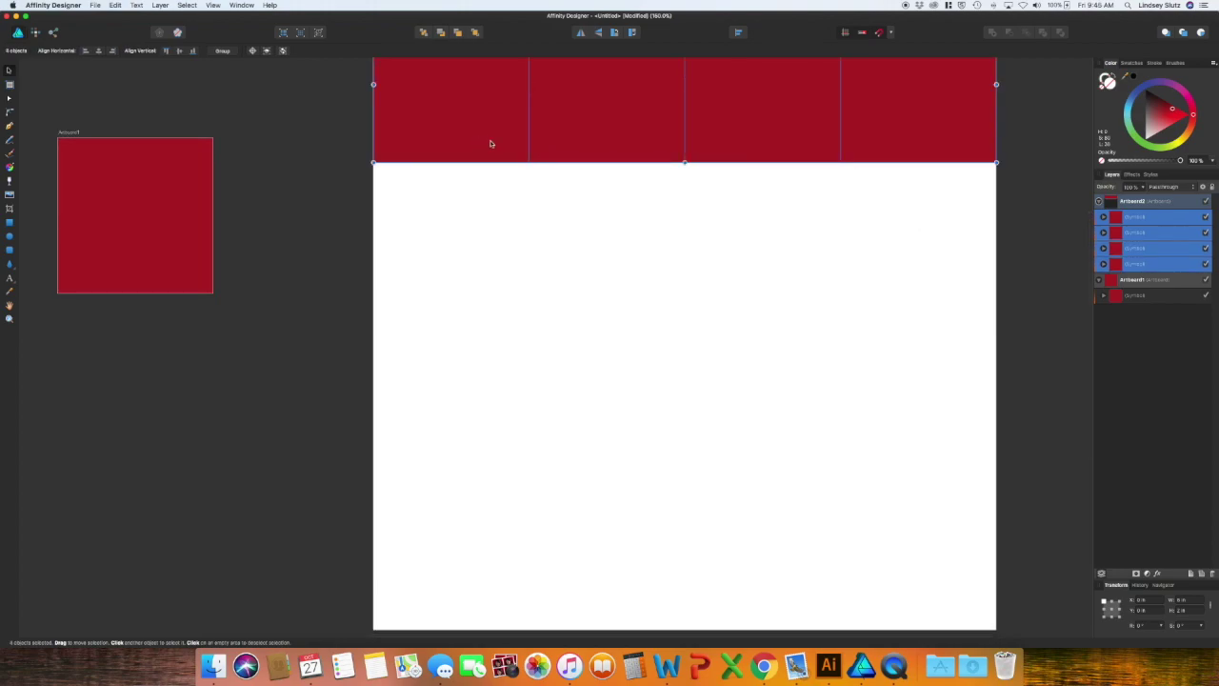
right_click(643, 143)
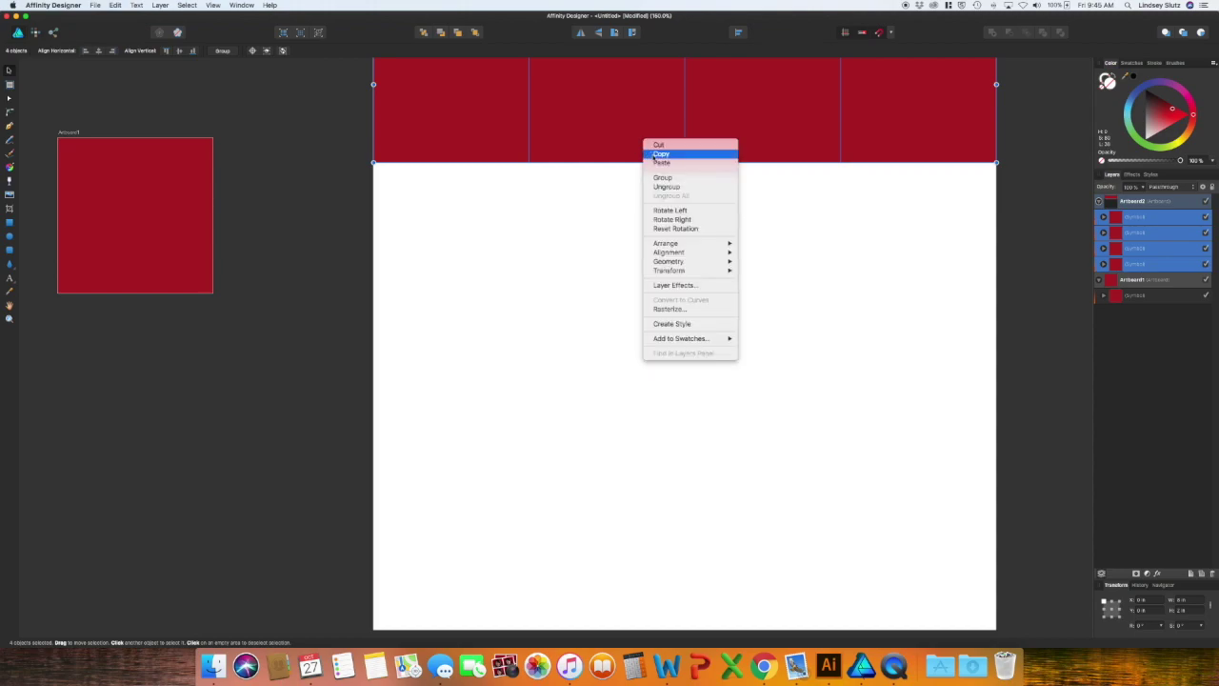
click(664, 179)
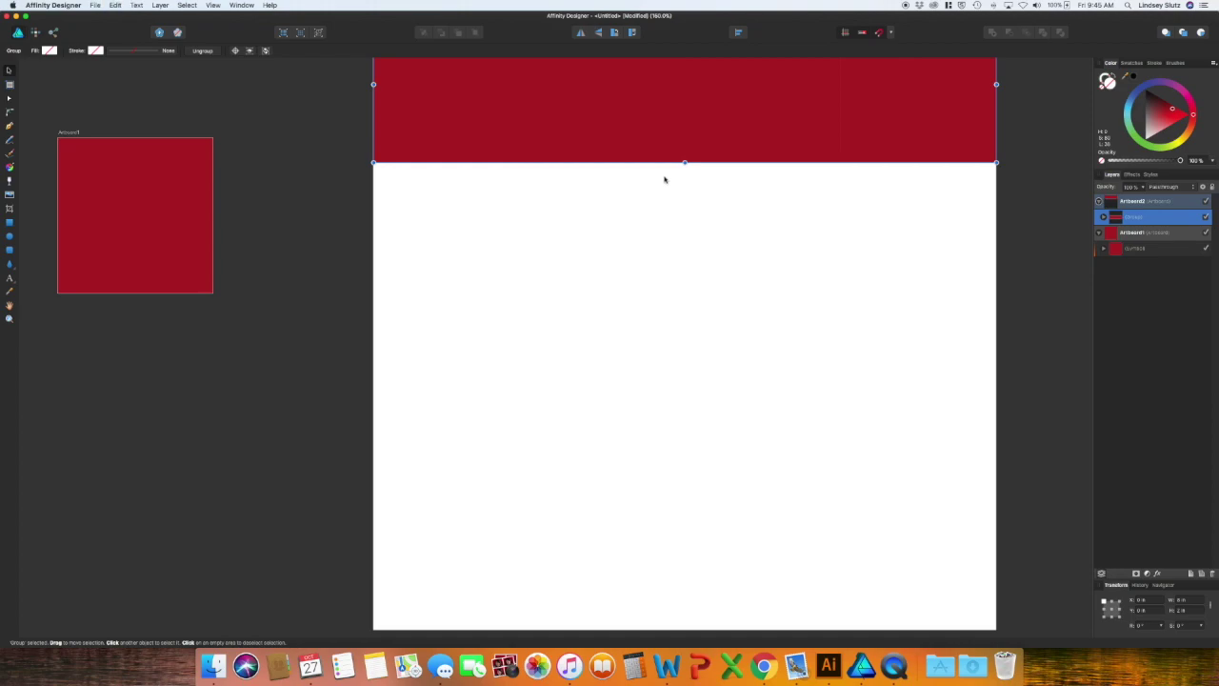
Duplicate the tile row three times with Cmd+J, stacking each copy below the previous one.
key(super+j)
drag(677, 134, 685, 267)
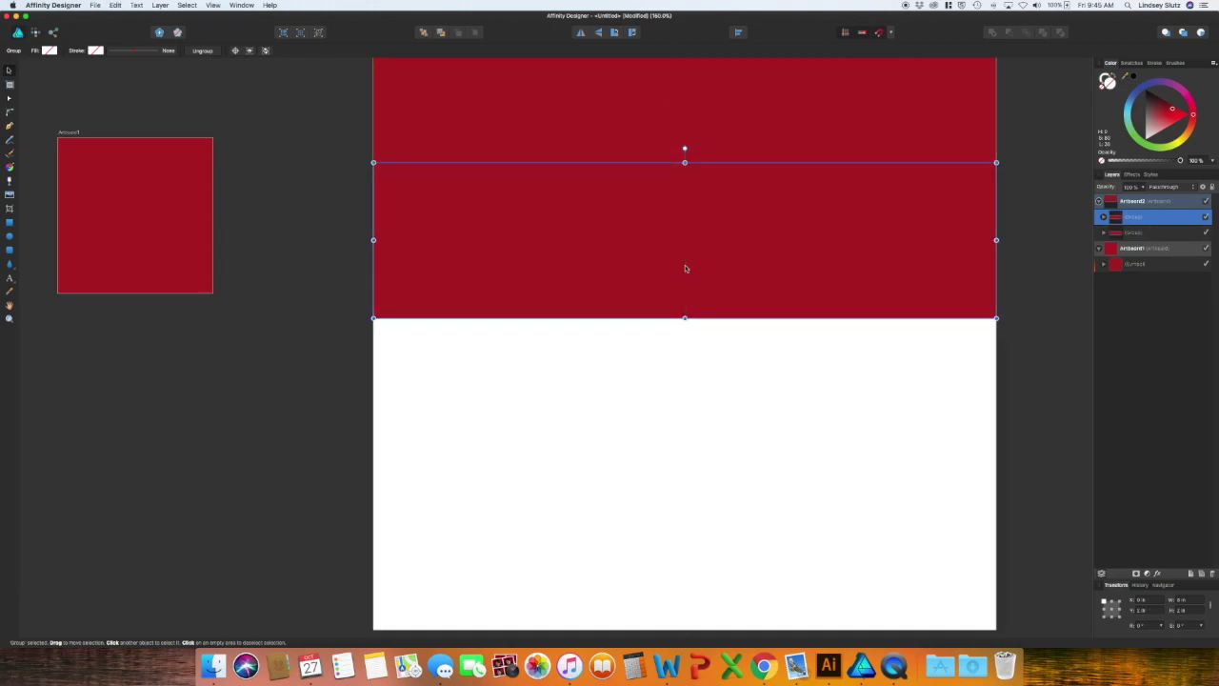
scroll(684, 278, down, 2)
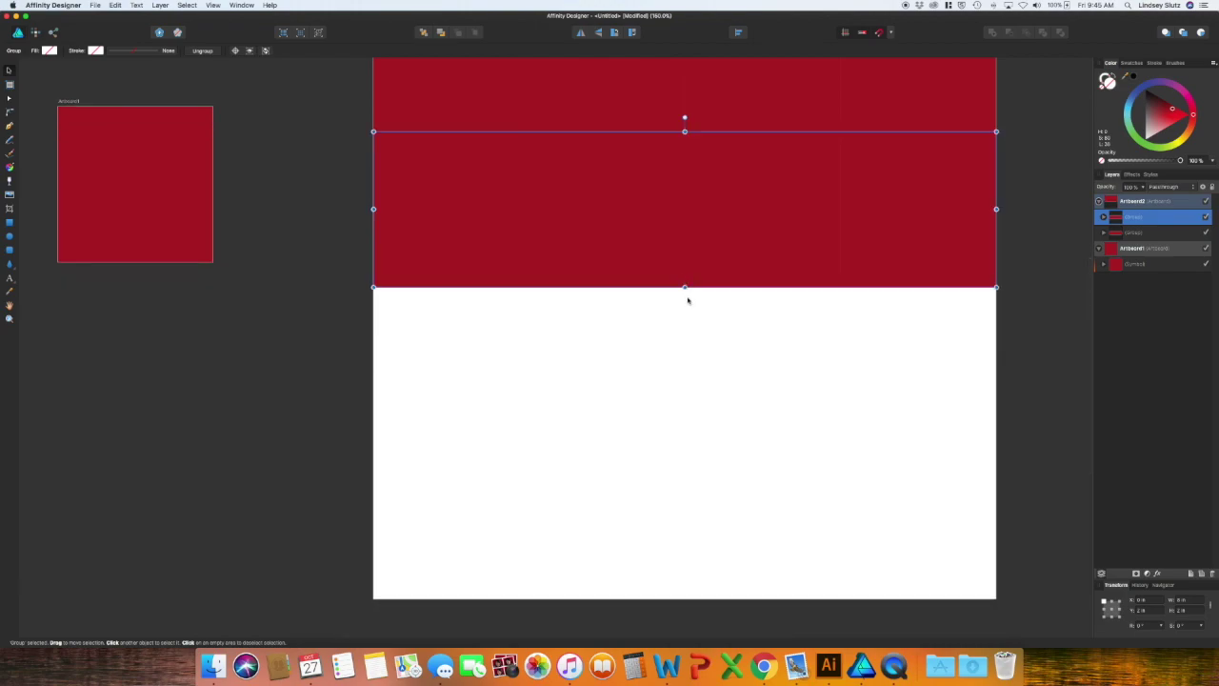
key(super+j)
drag(691, 215, 704, 513)
key(super+j)
key(super+j)
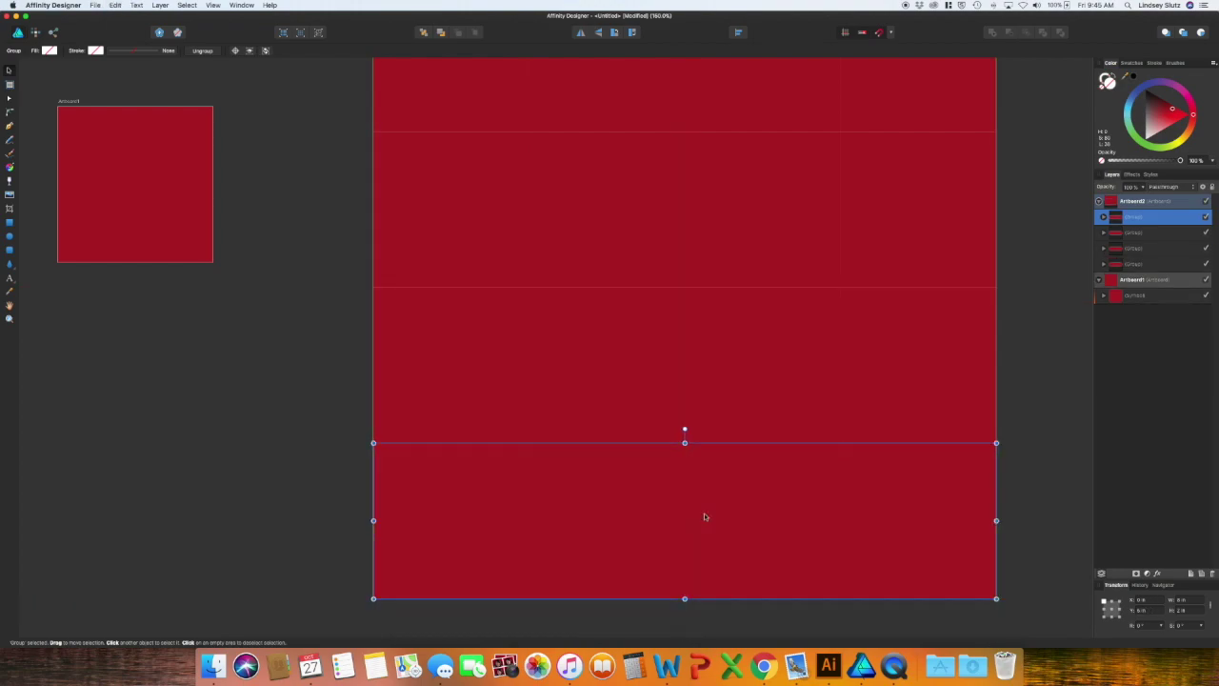
Select the second and third tile rows in turn to check their alignment.
click(1059, 431)
scroll(1044, 416, up, 2)
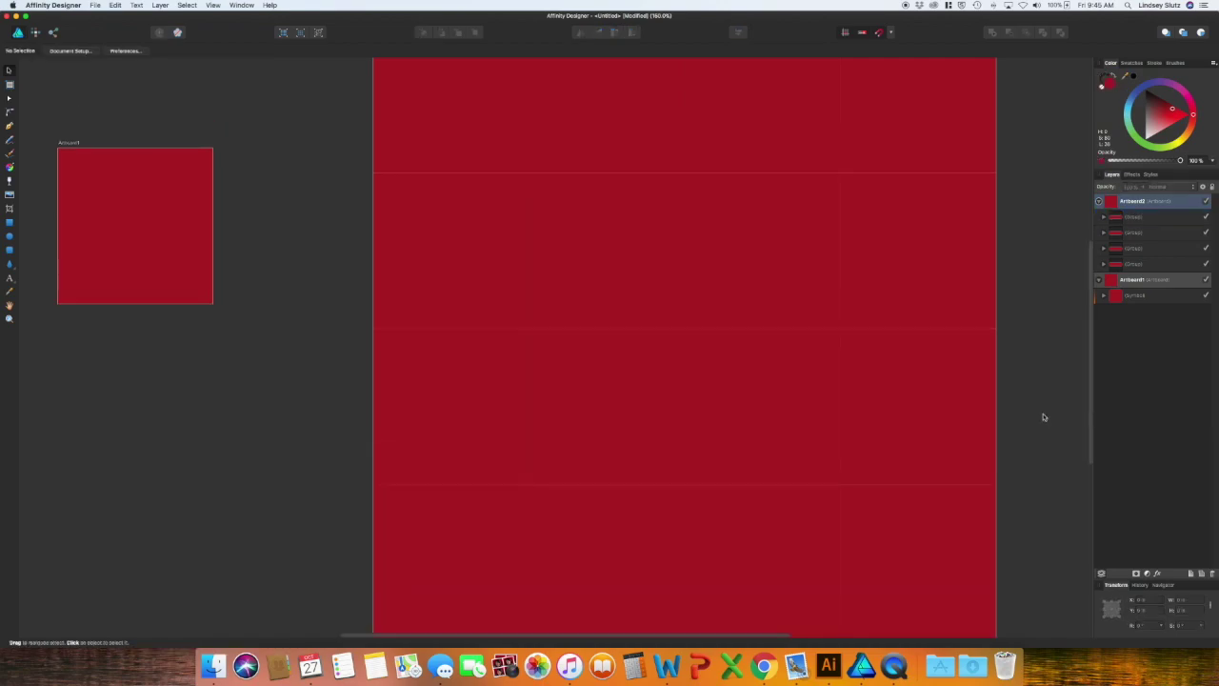
scroll(1042, 416, up, 1)
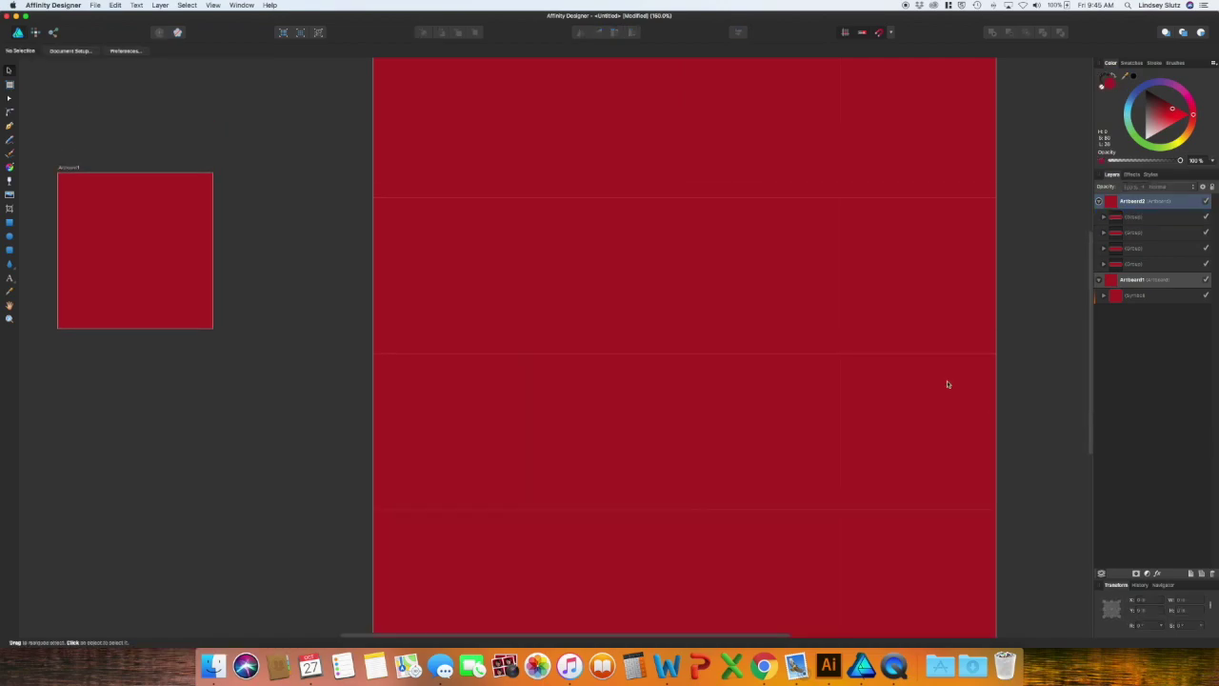
click(845, 326)
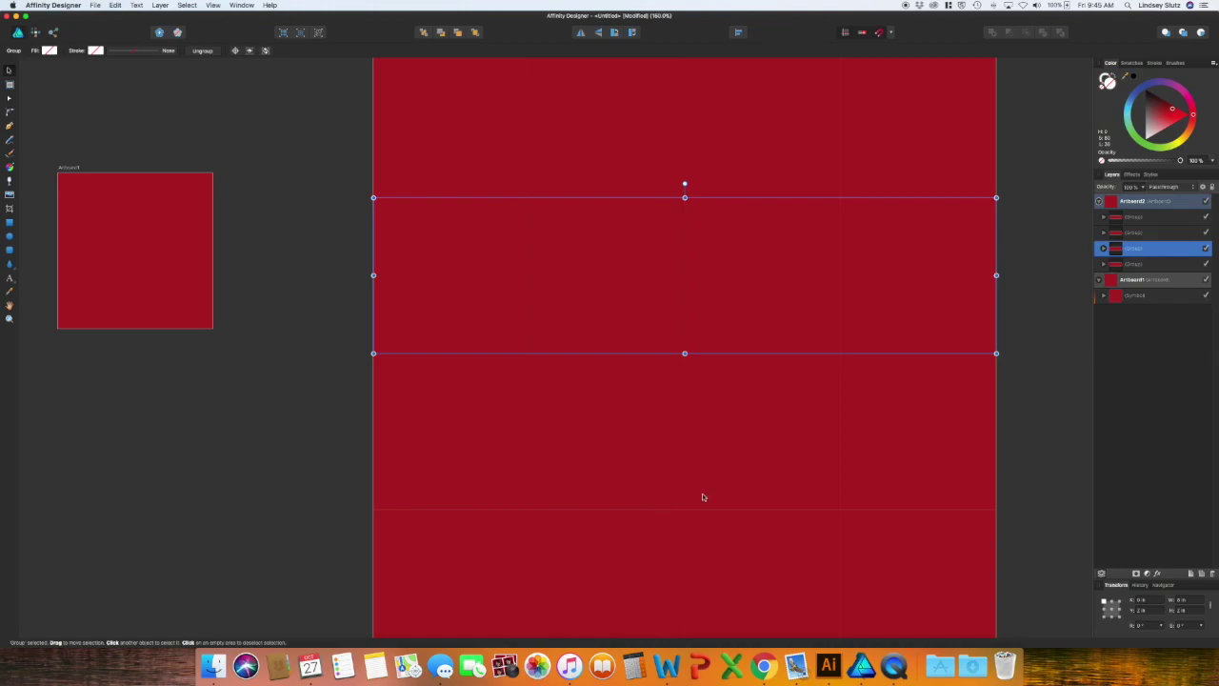
click(928, 337)
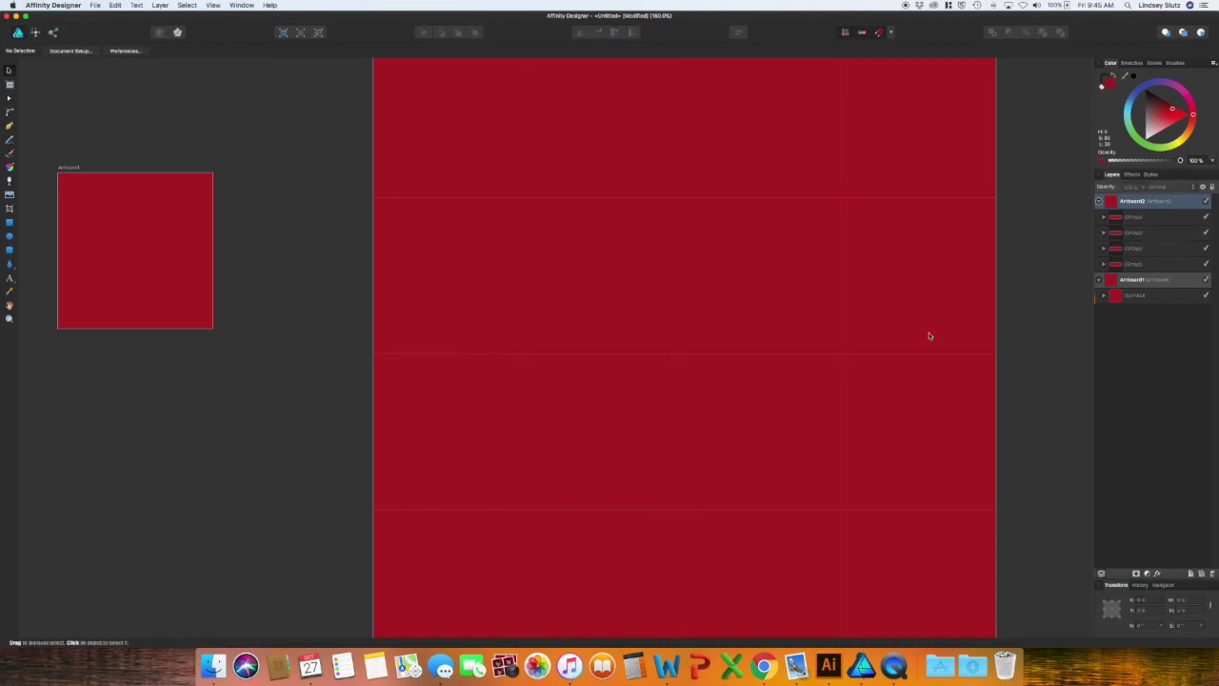
click(906, 329)
click(1004, 329)
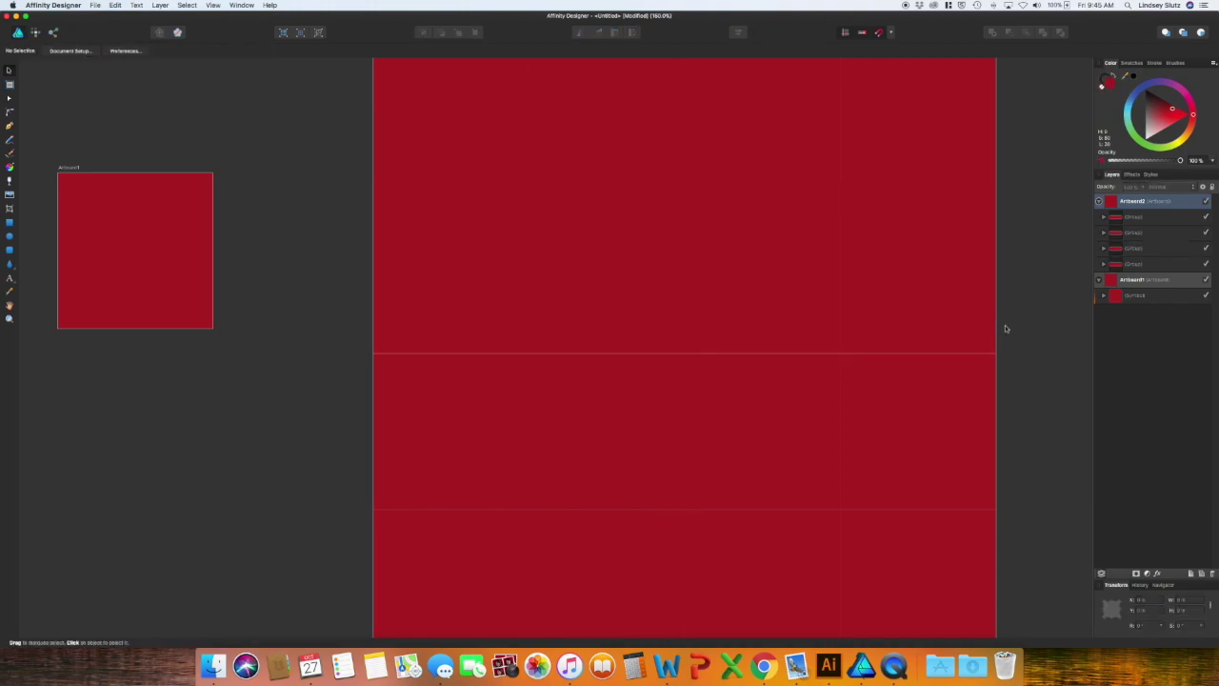
click(819, 463)
click(791, 578)
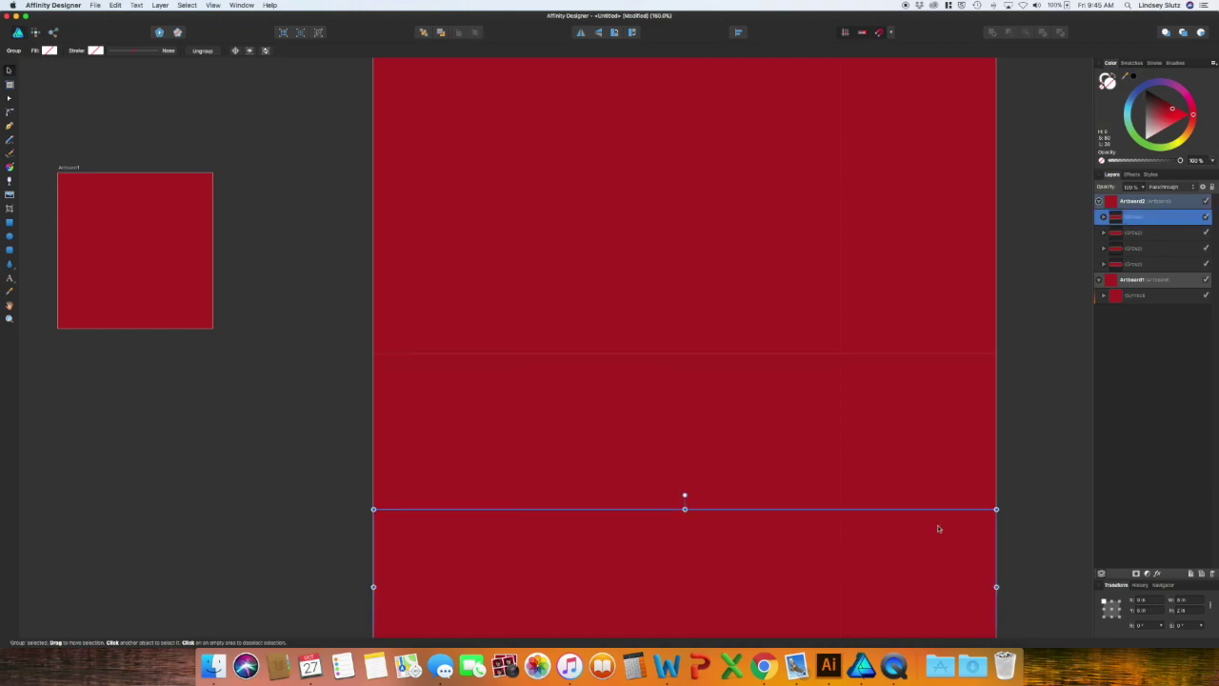
click(846, 455)
click(1068, 451)
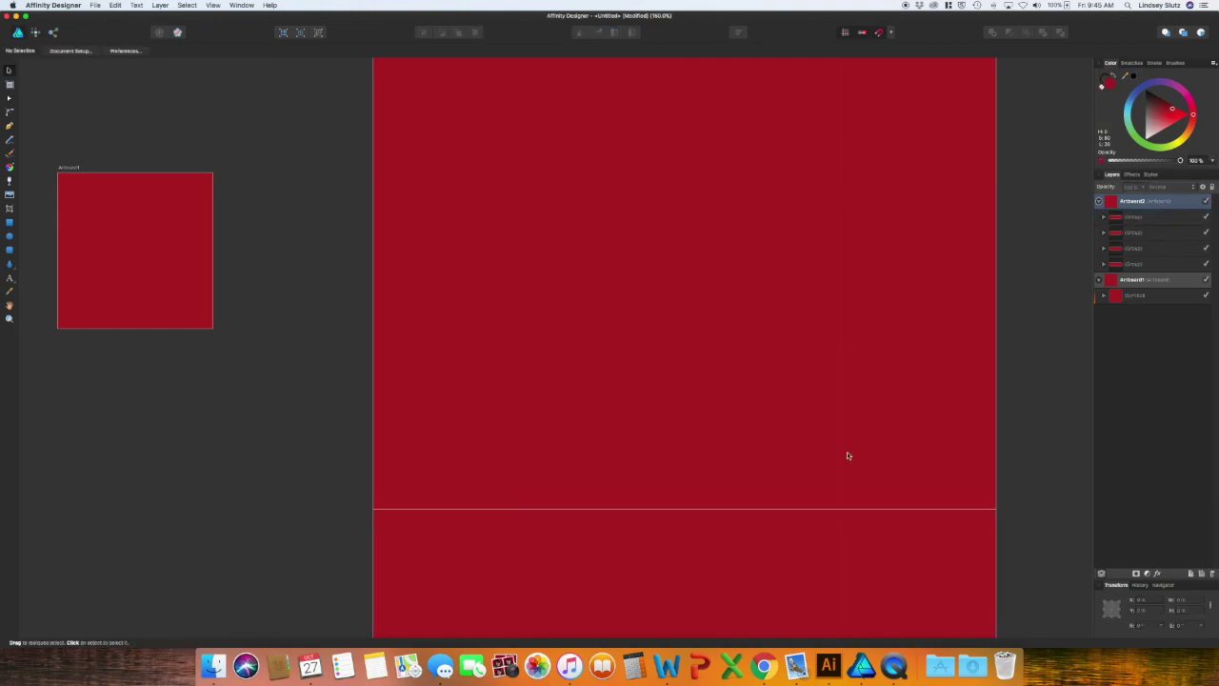
Select the bottom tile row repeatedly to check its alignment, then deselect.
click(939, 572)
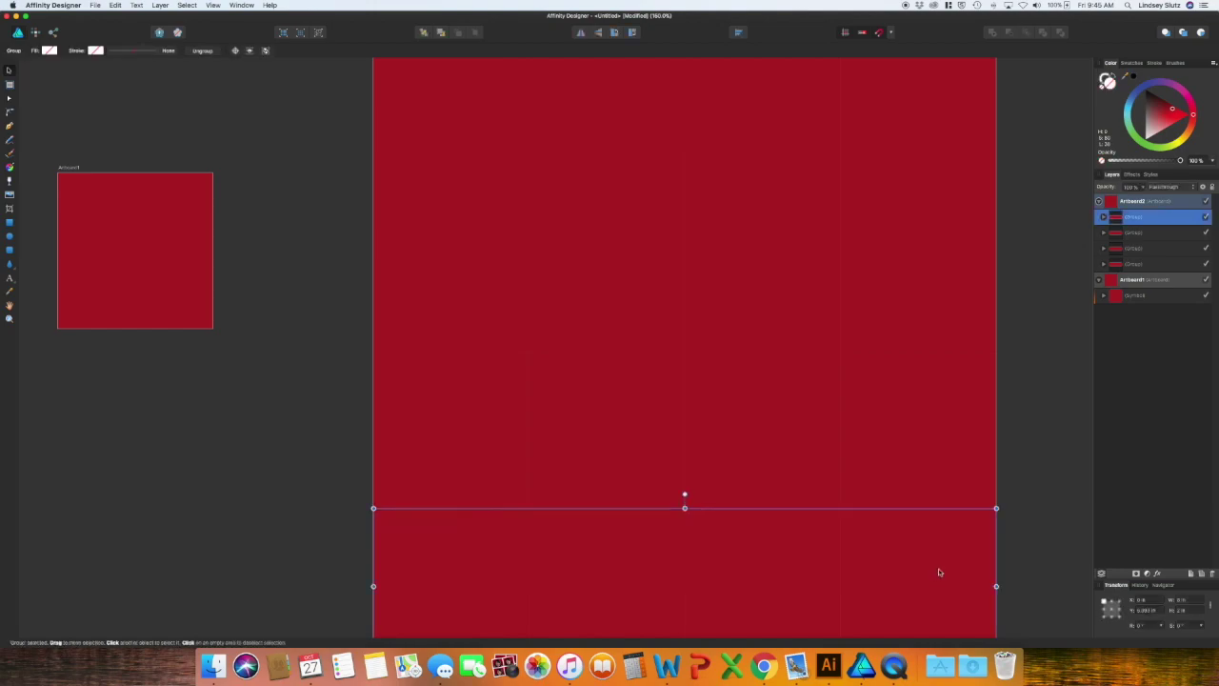
click(1012, 553)
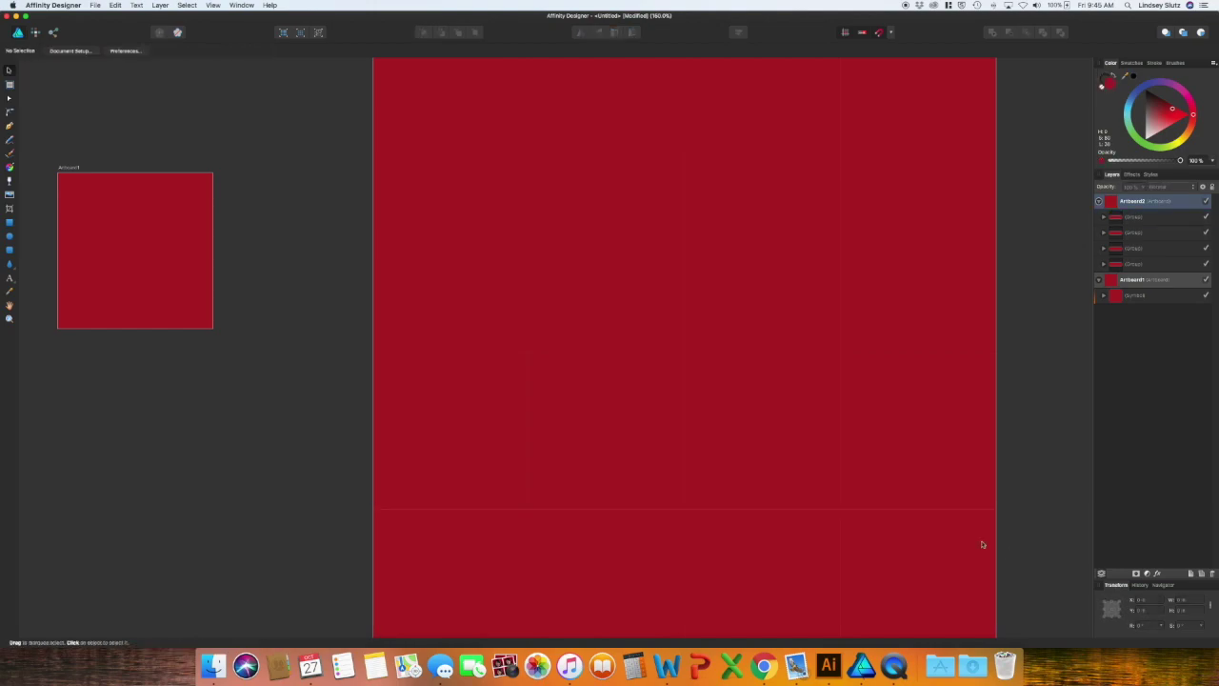
click(562, 554)
click(303, 539)
scroll(454, 431, down, 3)
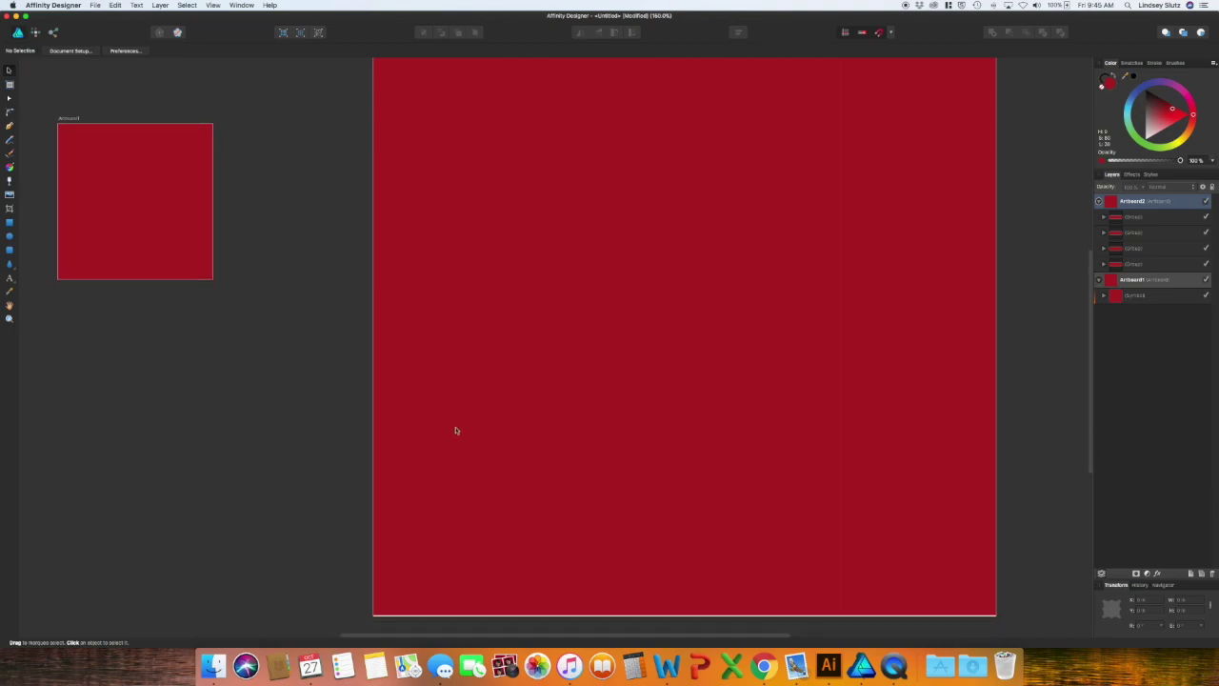
click(474, 480)
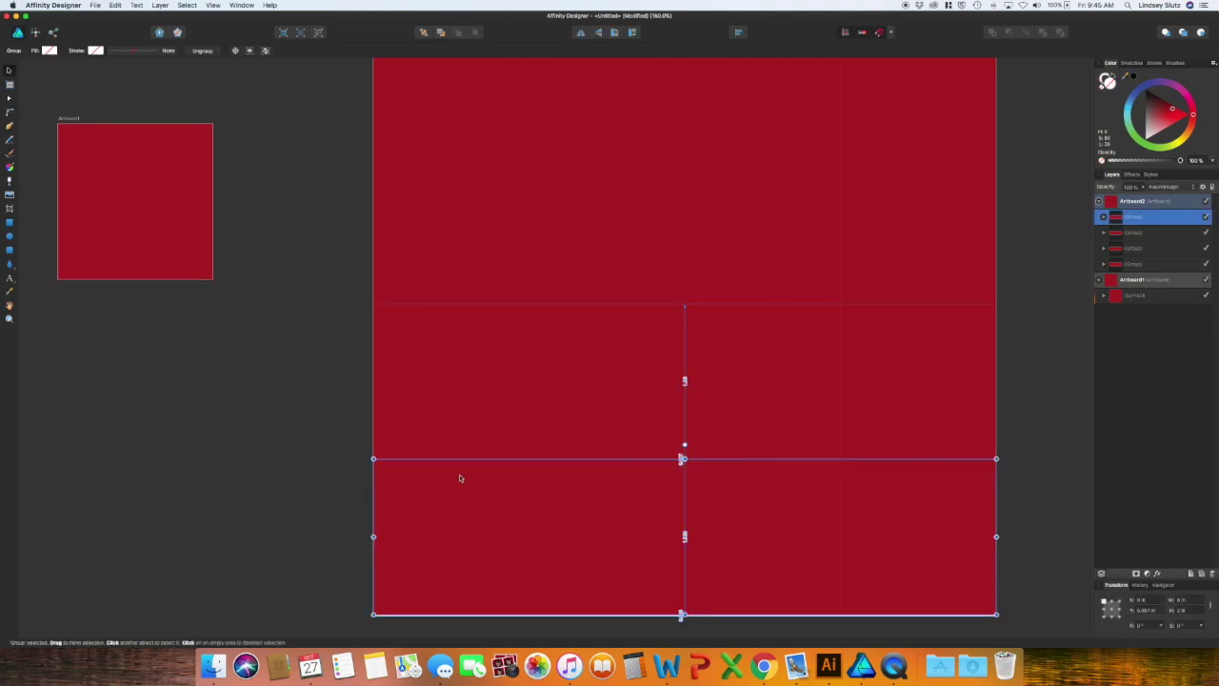
click(319, 458)
click(487, 476)
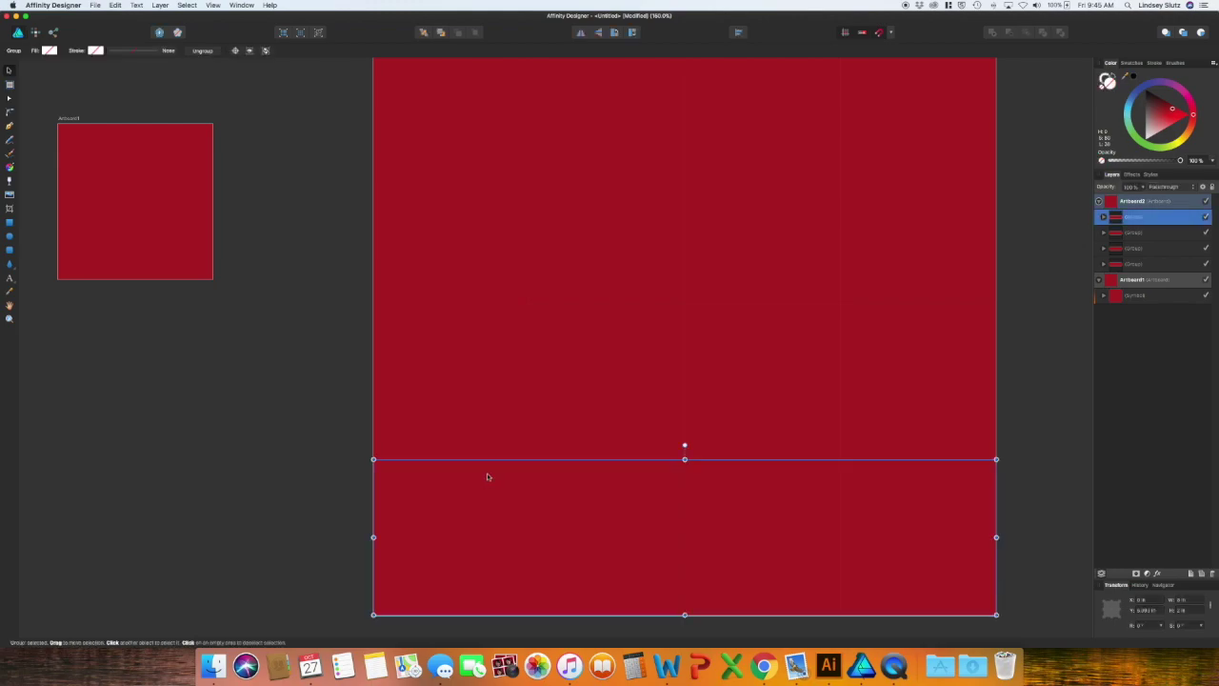
click(319, 450)
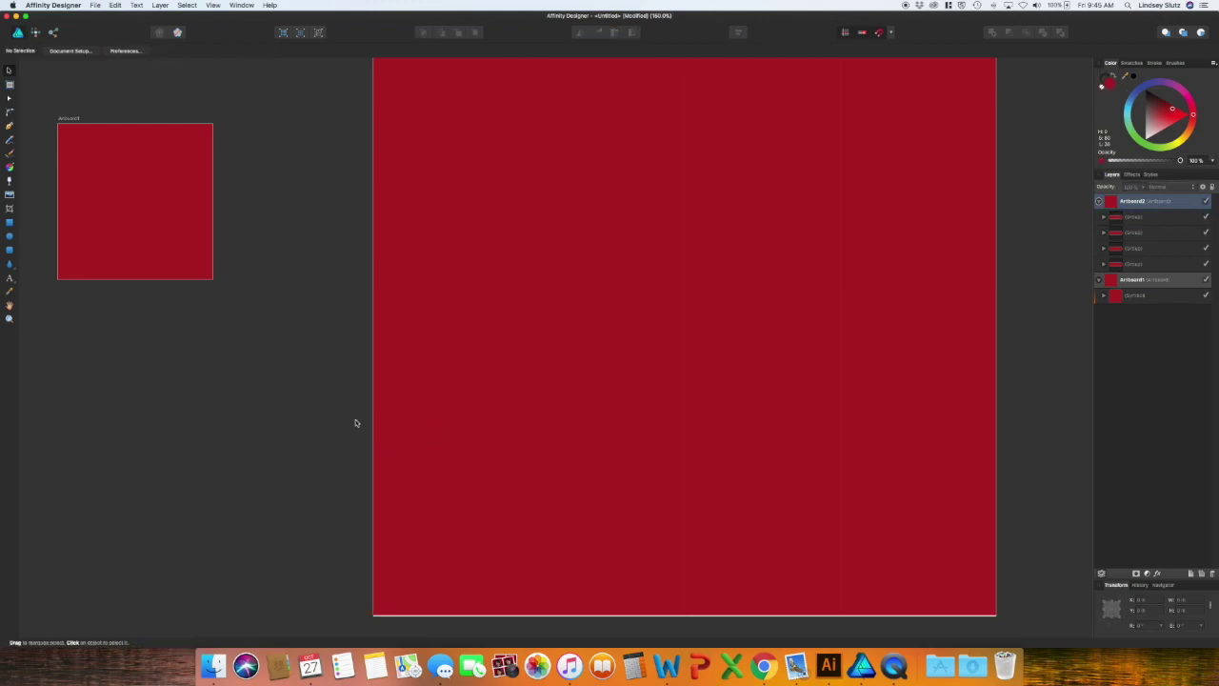
Check the top tile rows, clear the selection, and zoom in on the seams.
scroll(355, 423, up, 2)
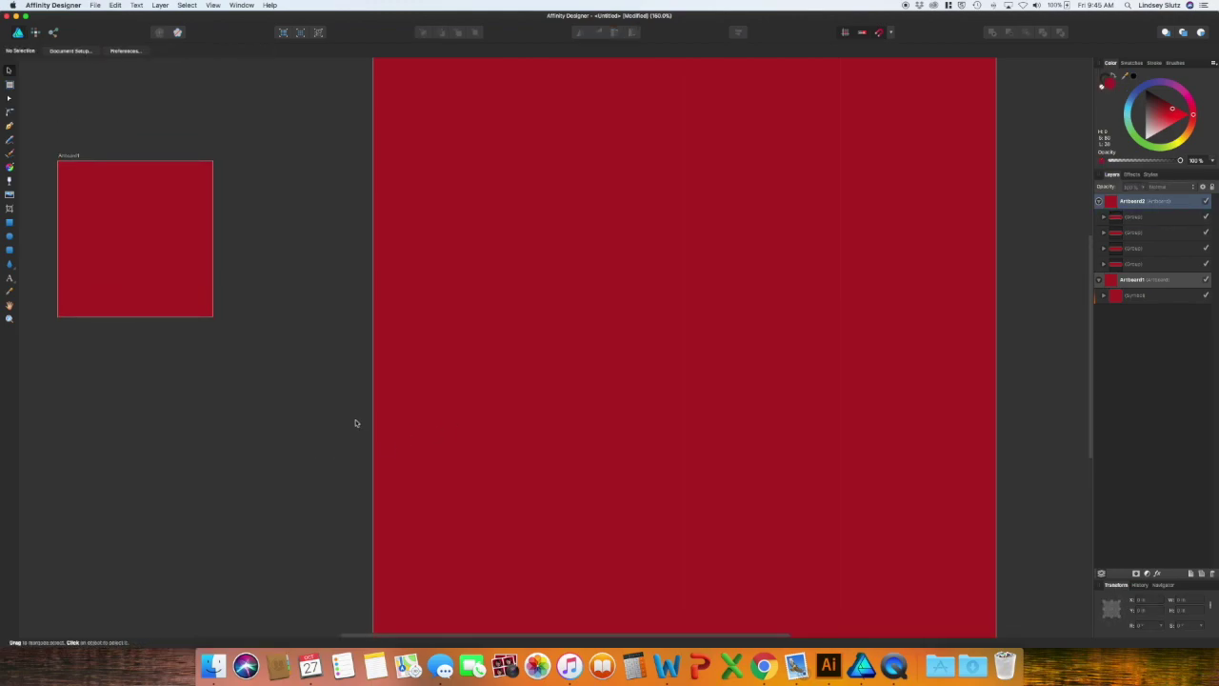
click(448, 242)
click(431, 154)
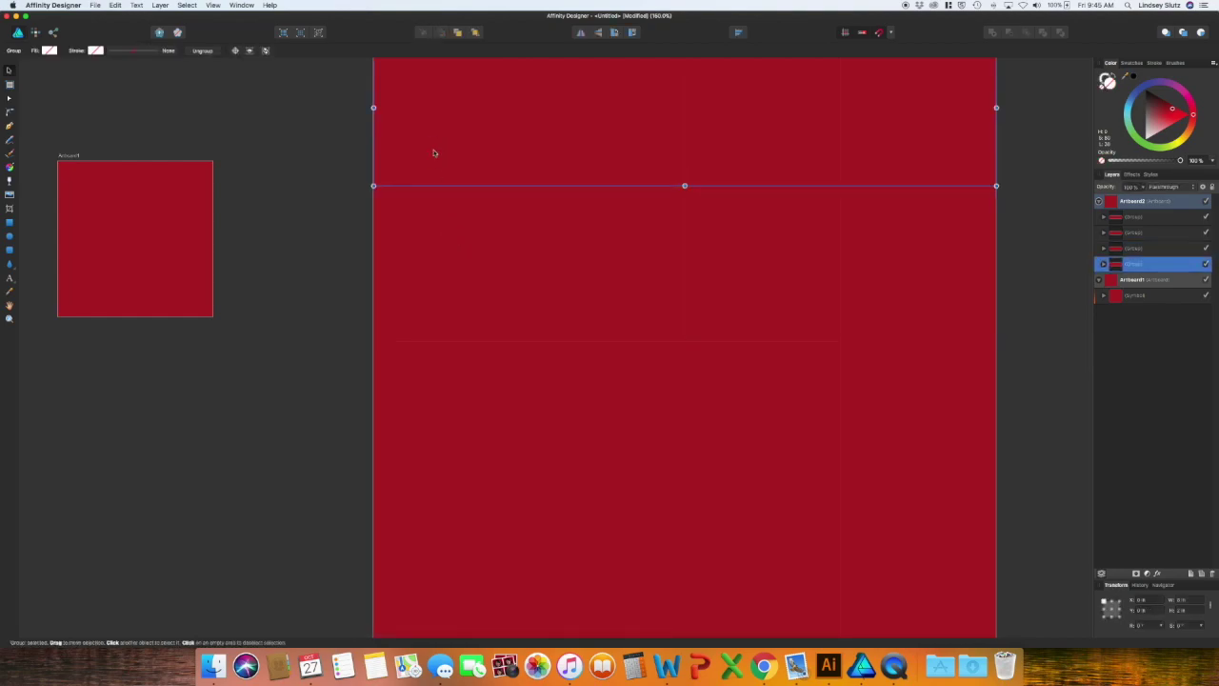
click(319, 240)
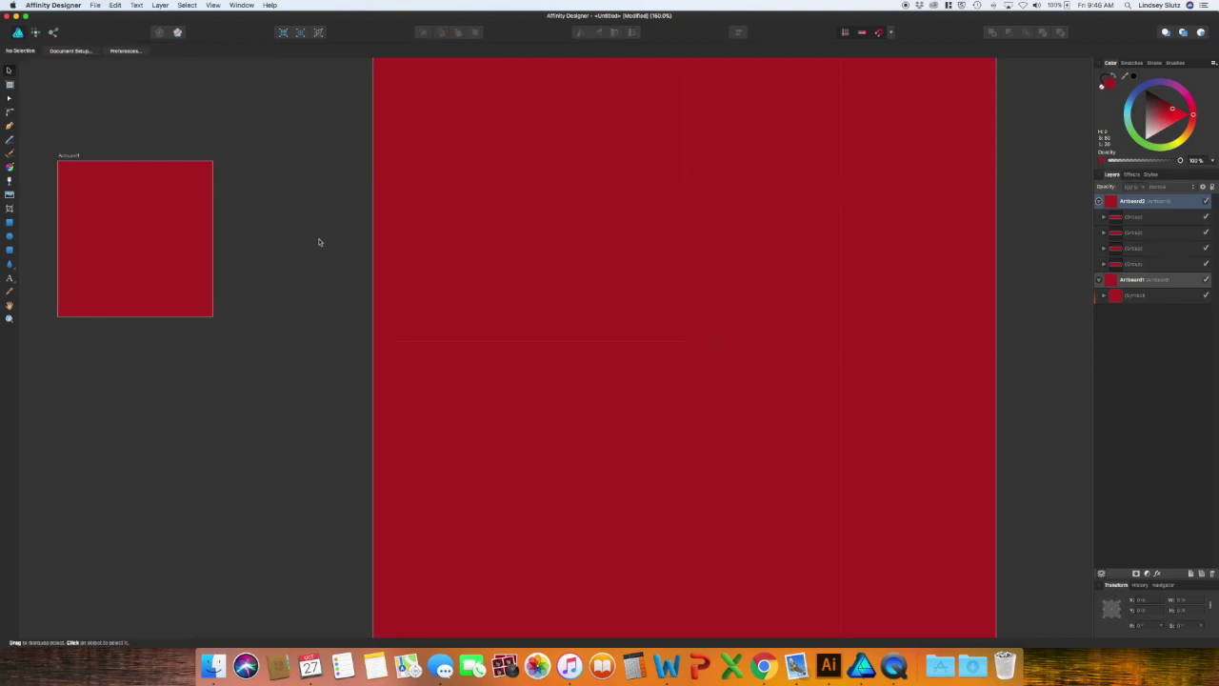
key(super+equal)
key(super+equal)
key(super+equal)
key(super+equal)
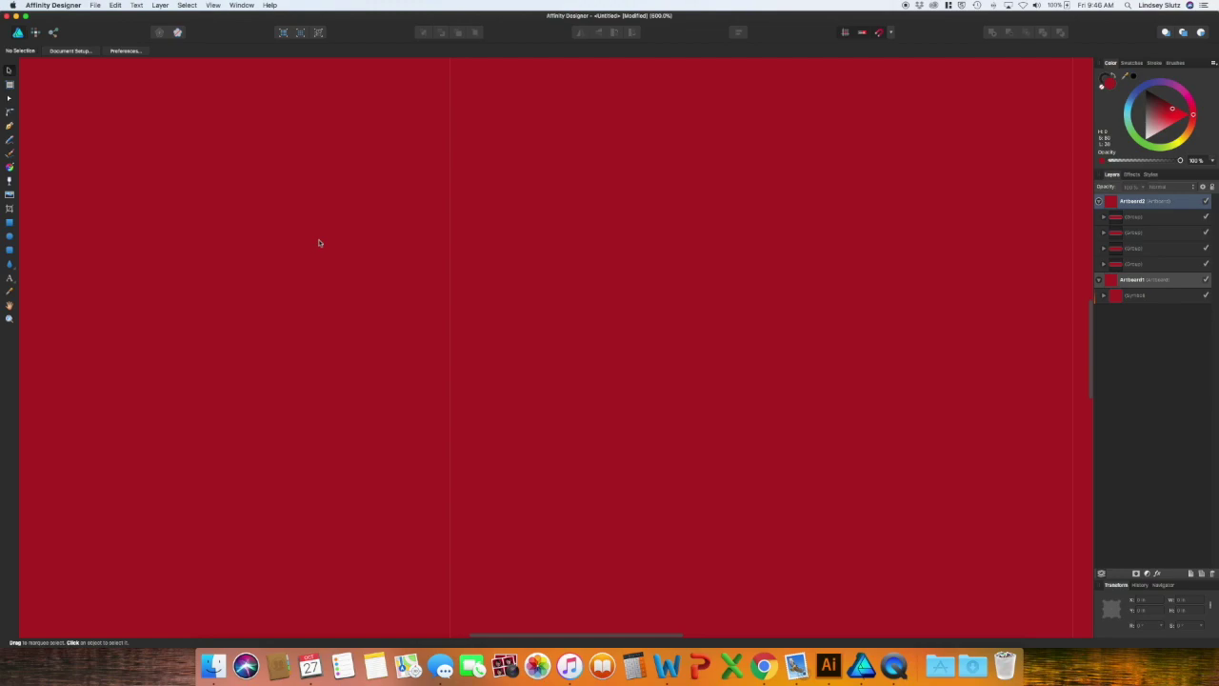
Inspect the tile seams up close, then group all four red rows into one group.
key(super+minus)
key(super+minus)
key(super+minus)
key(super+minus)
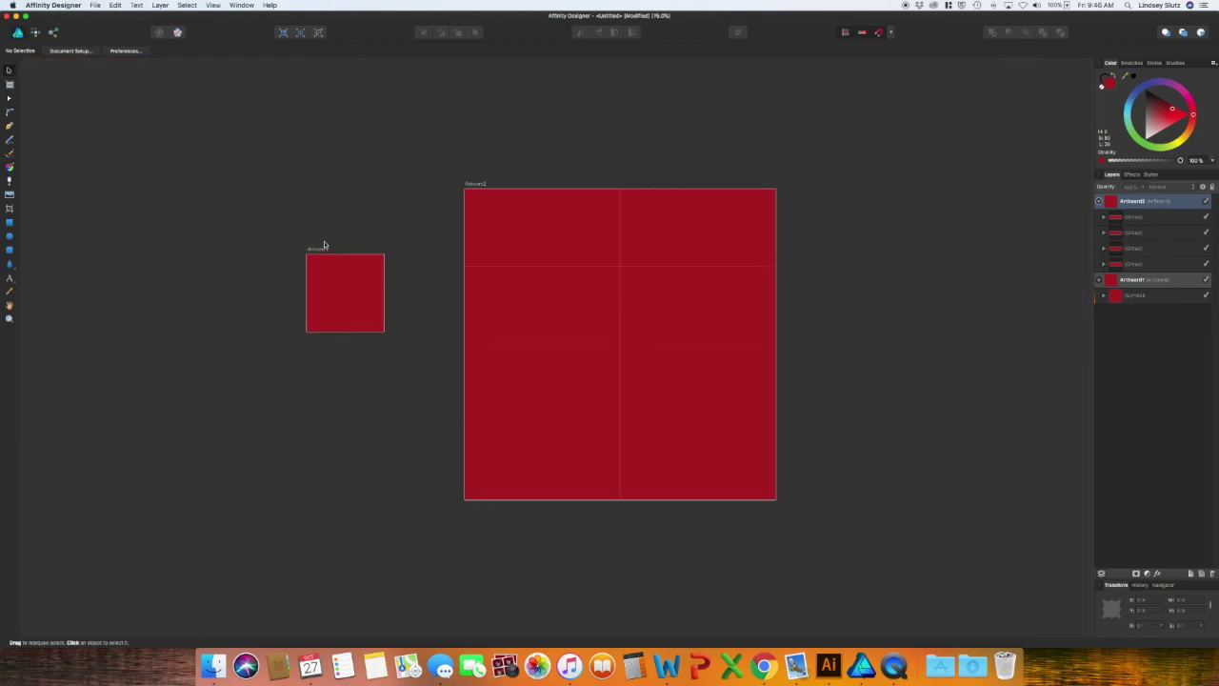
key(super+equal)
key(super+equal)
key(super+equal)
key(super+equal)
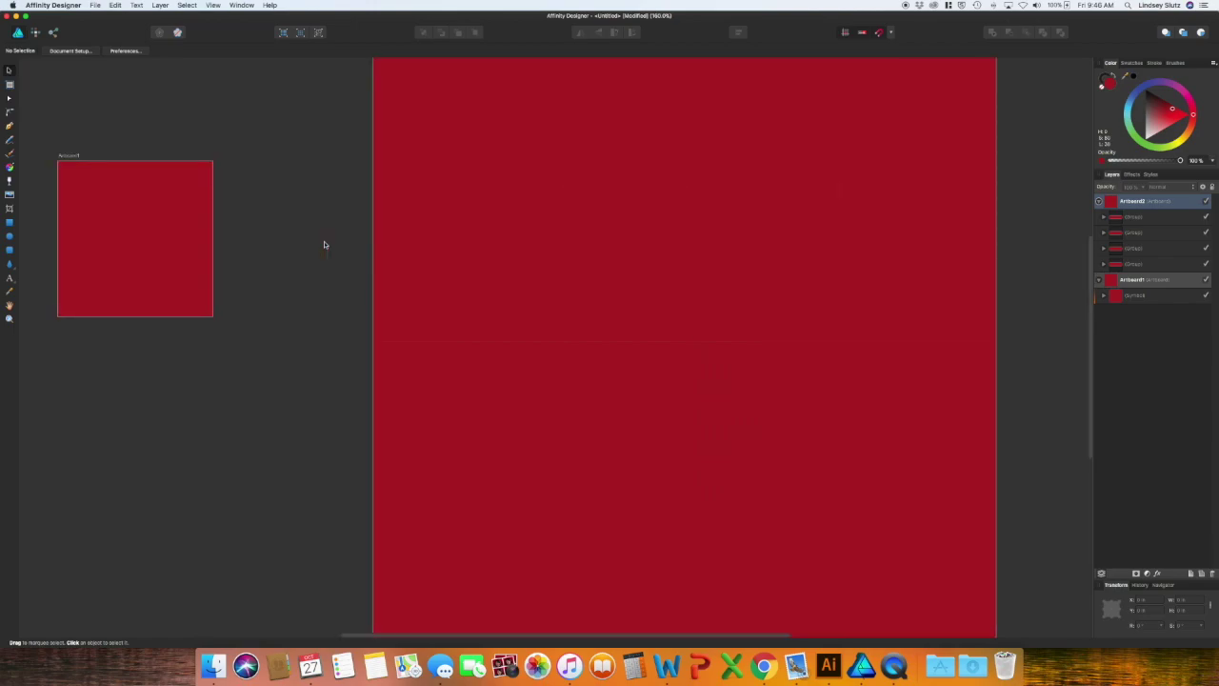
key(super+equal)
key(super+equal)
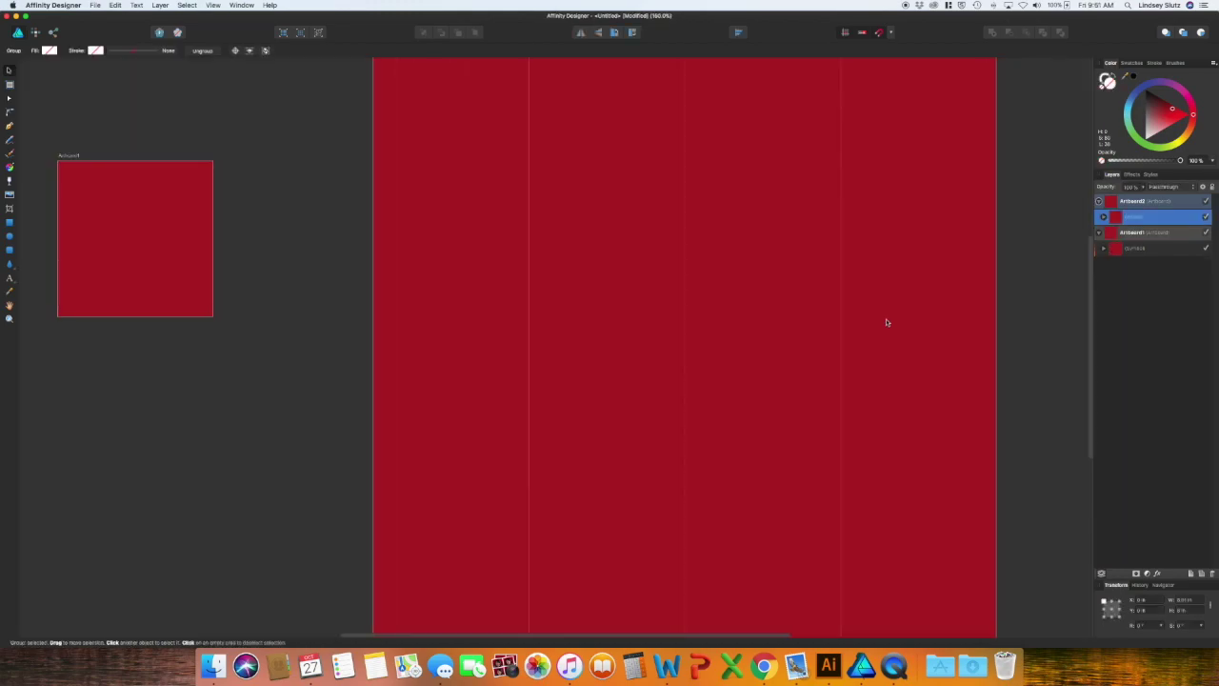
key(super+minus)
key(super+equal)
drag(174, 381, 453, 445)
Zoom in on Artboard1 and expand its Symbol layer to reveal the red rectangle.
key(super+equal)
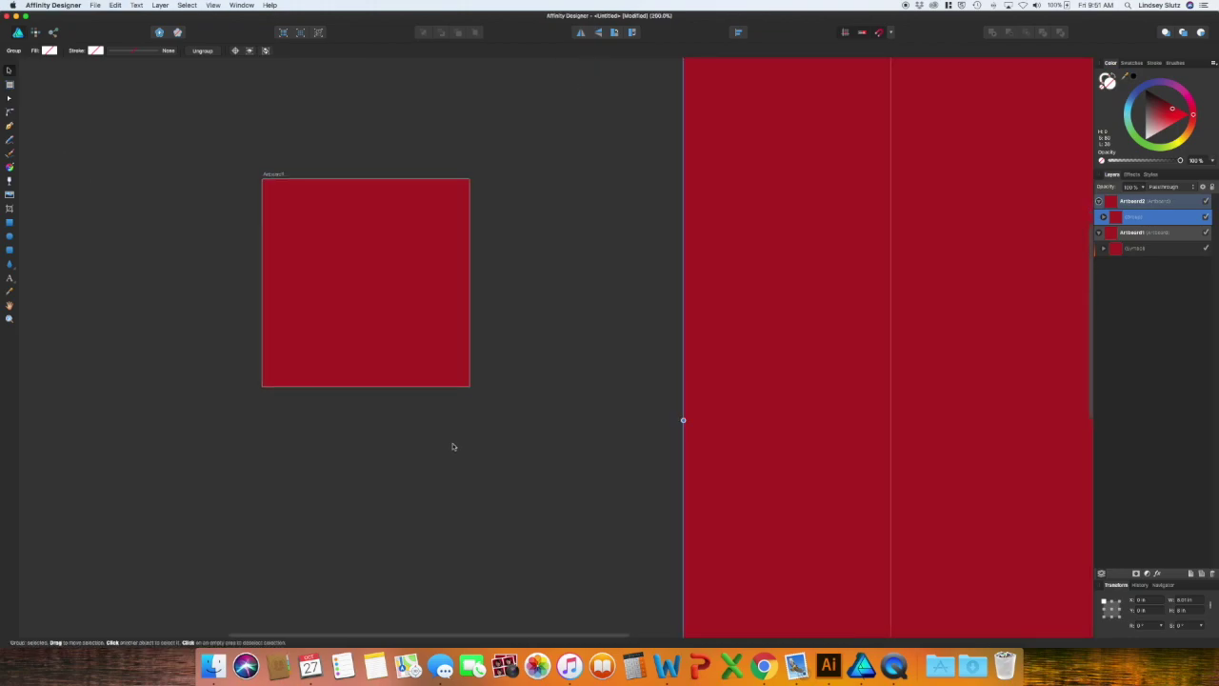
key(super+equal)
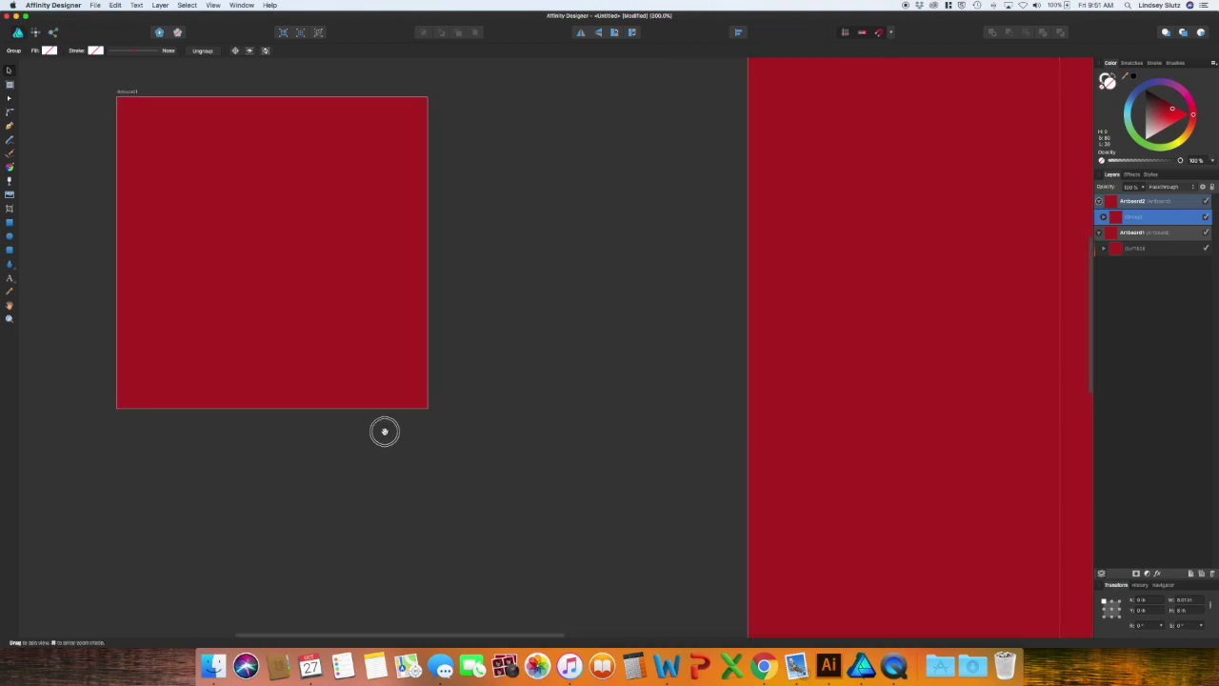
drag(384, 430, 468, 465)
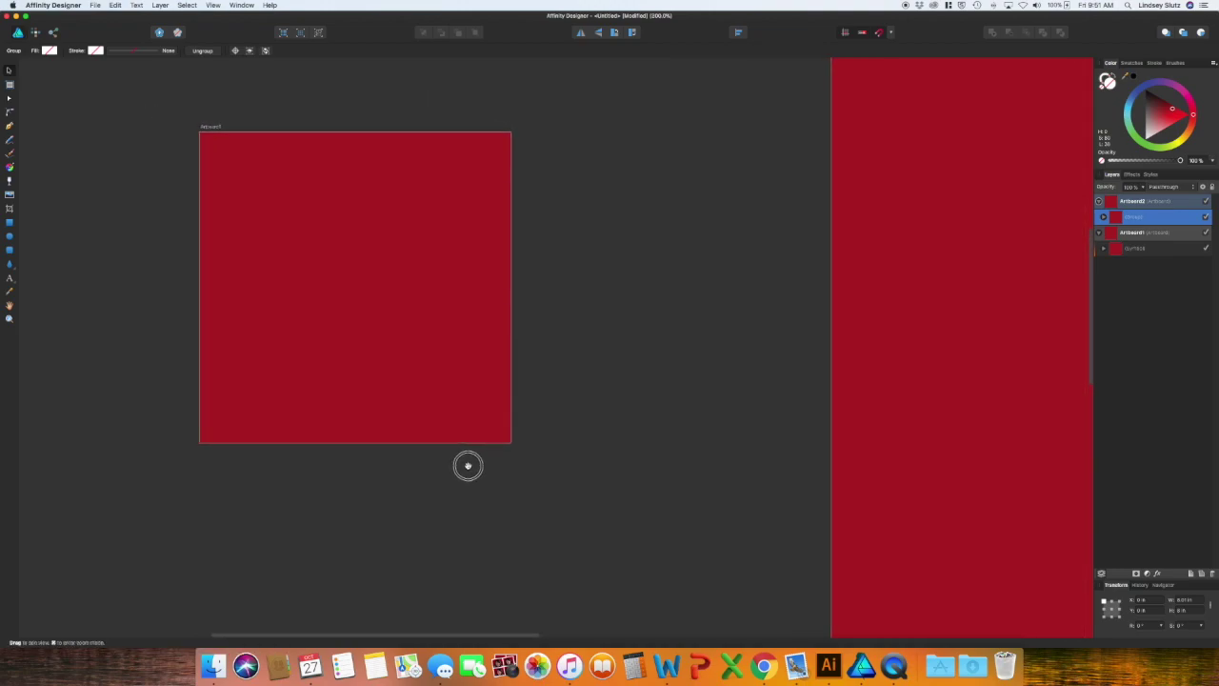
click(1160, 248)
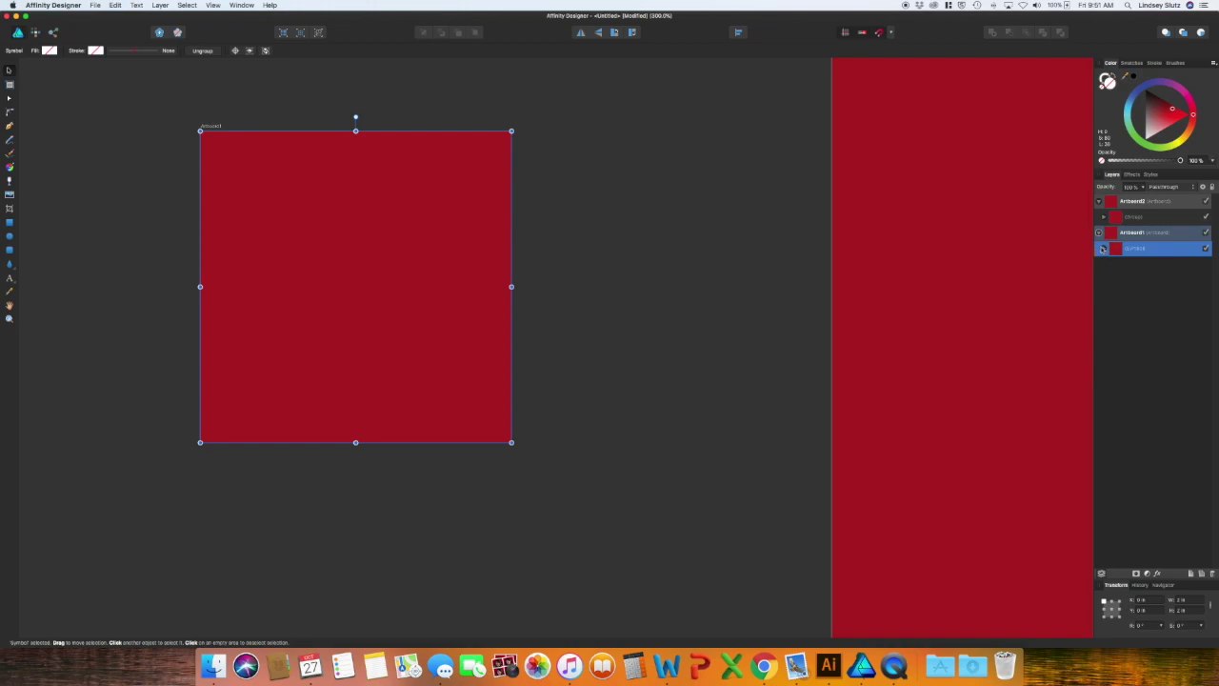
click(1103, 249)
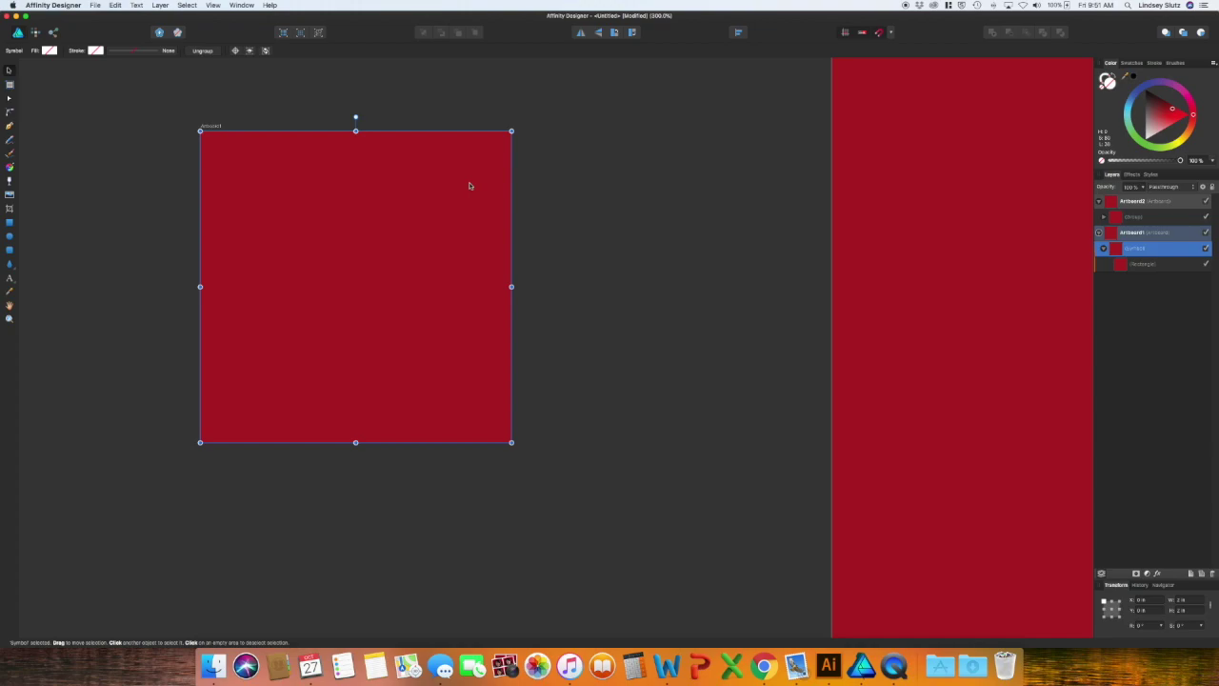
click(10, 235)
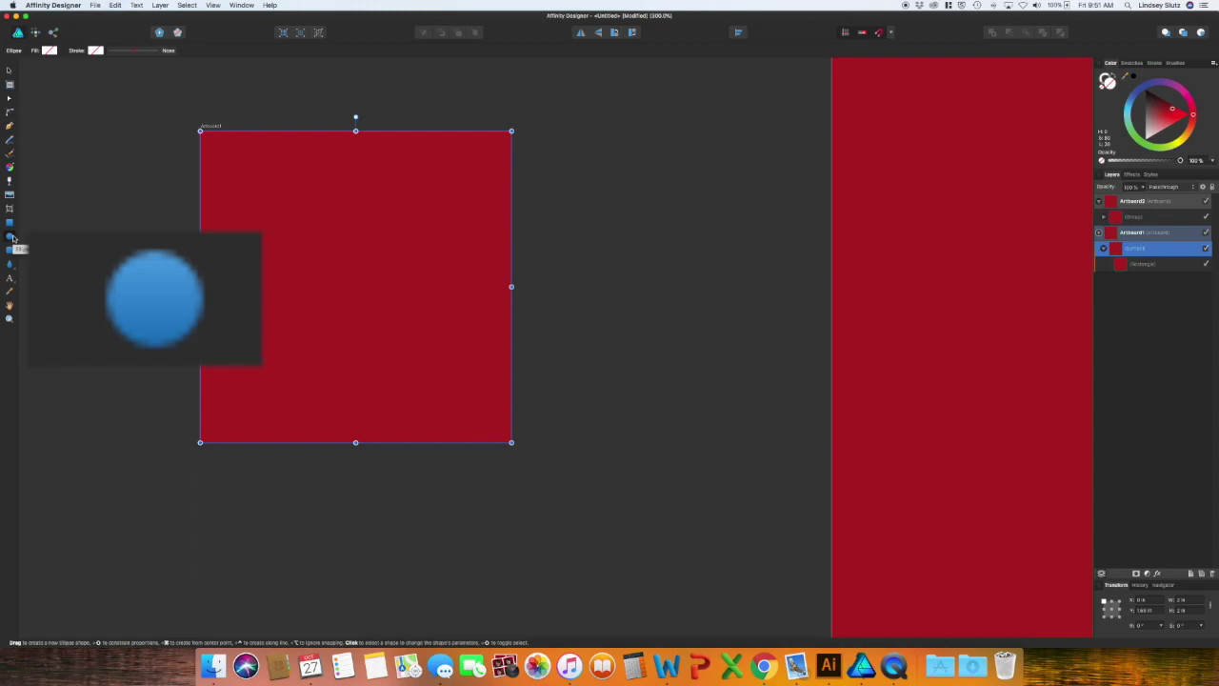
Select the symbol's Rectangle layer and draw a circle centred on the red tile, tinting it pink.
click(267, 248)
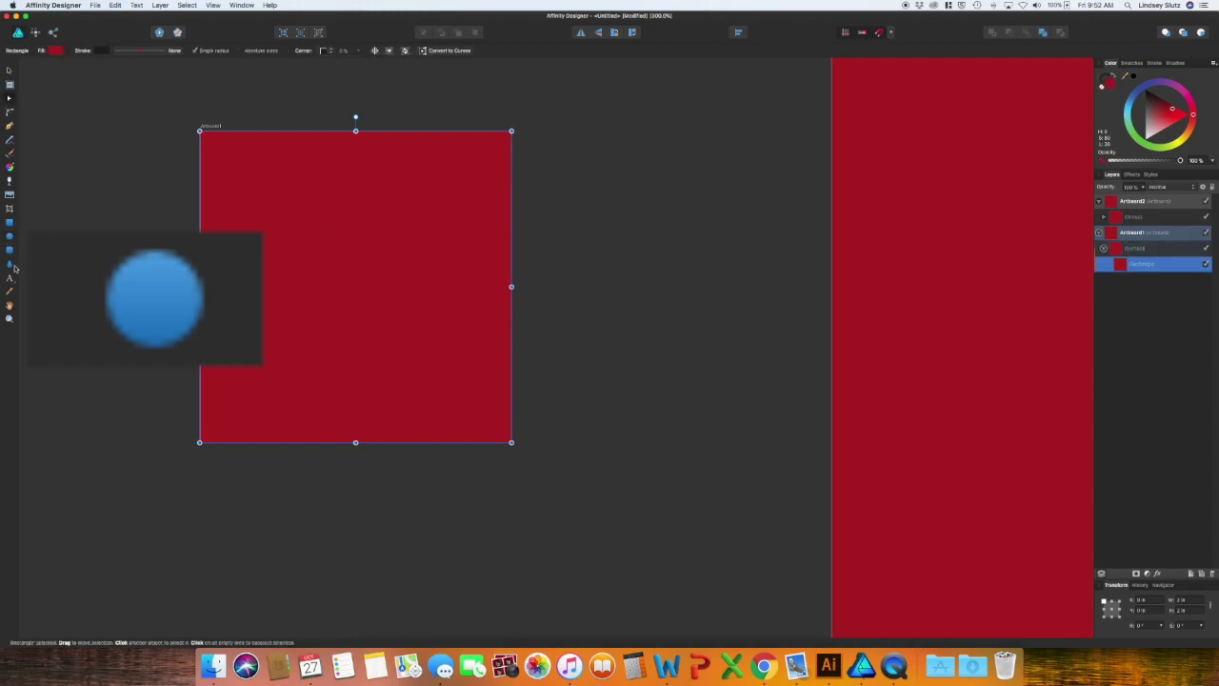
click(12, 237)
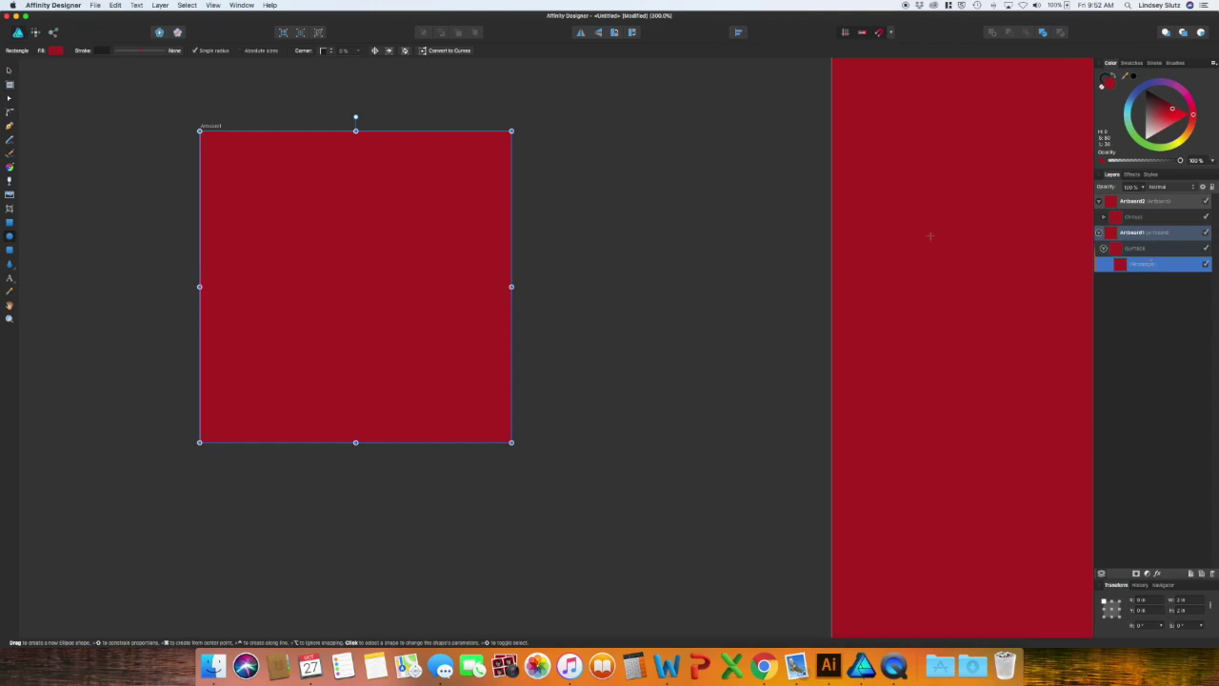
drag(292, 217, 496, 413)
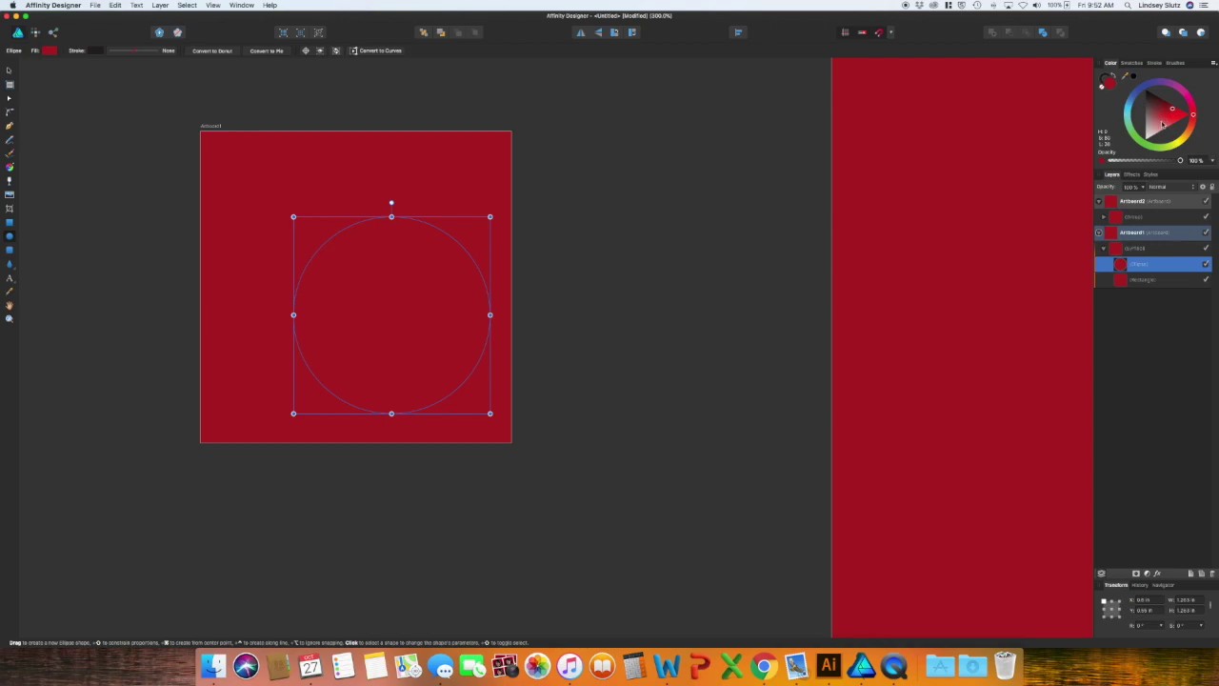
drag(1162, 124, 1167, 138)
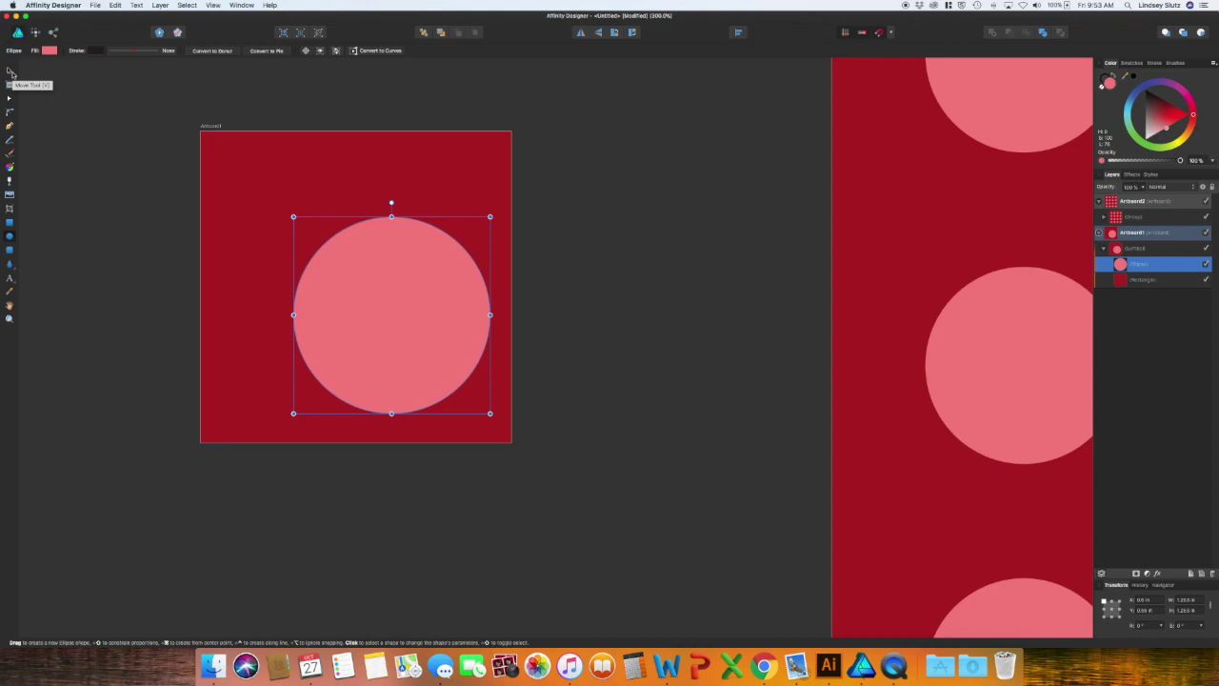
With the Move tool, drag the pink circle toward the tile's top-left corner.
click(10, 73)
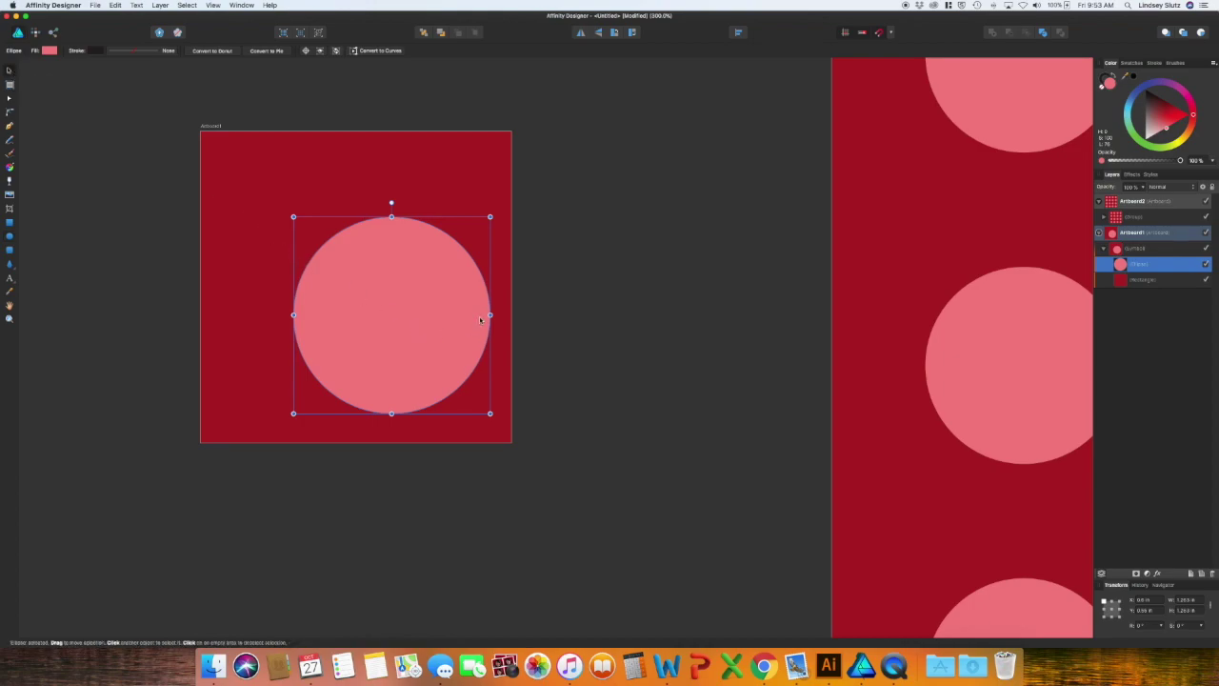
click(454, 325)
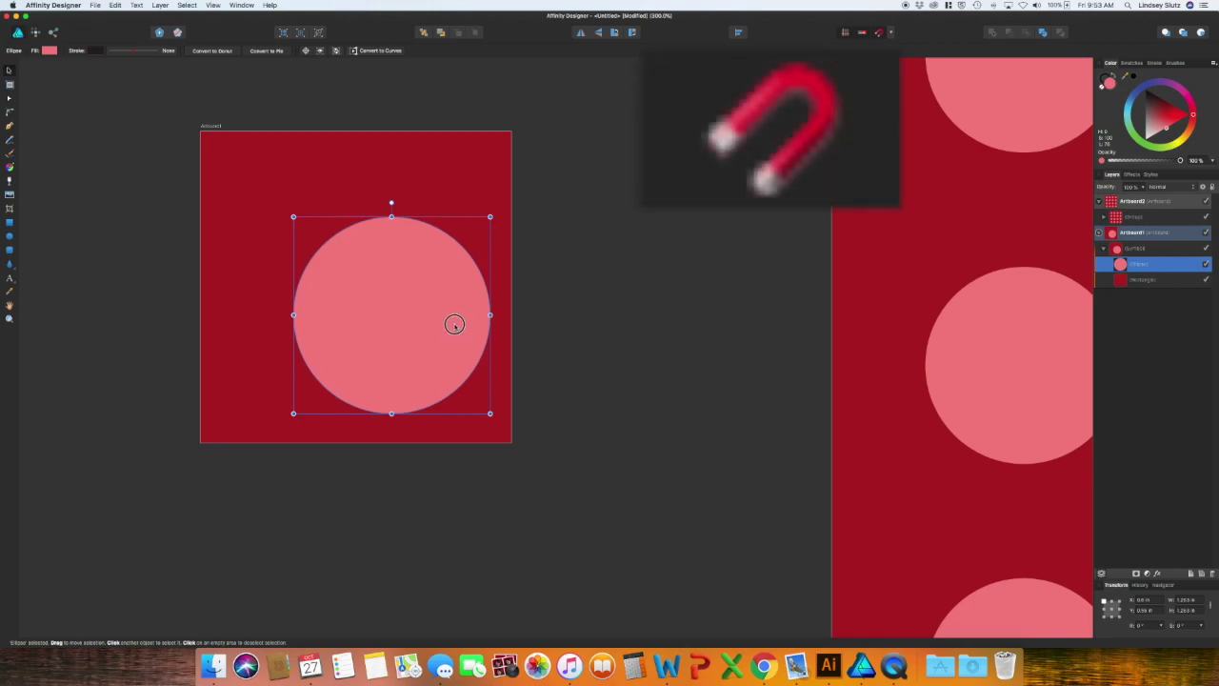
drag(454, 325, 231, 162)
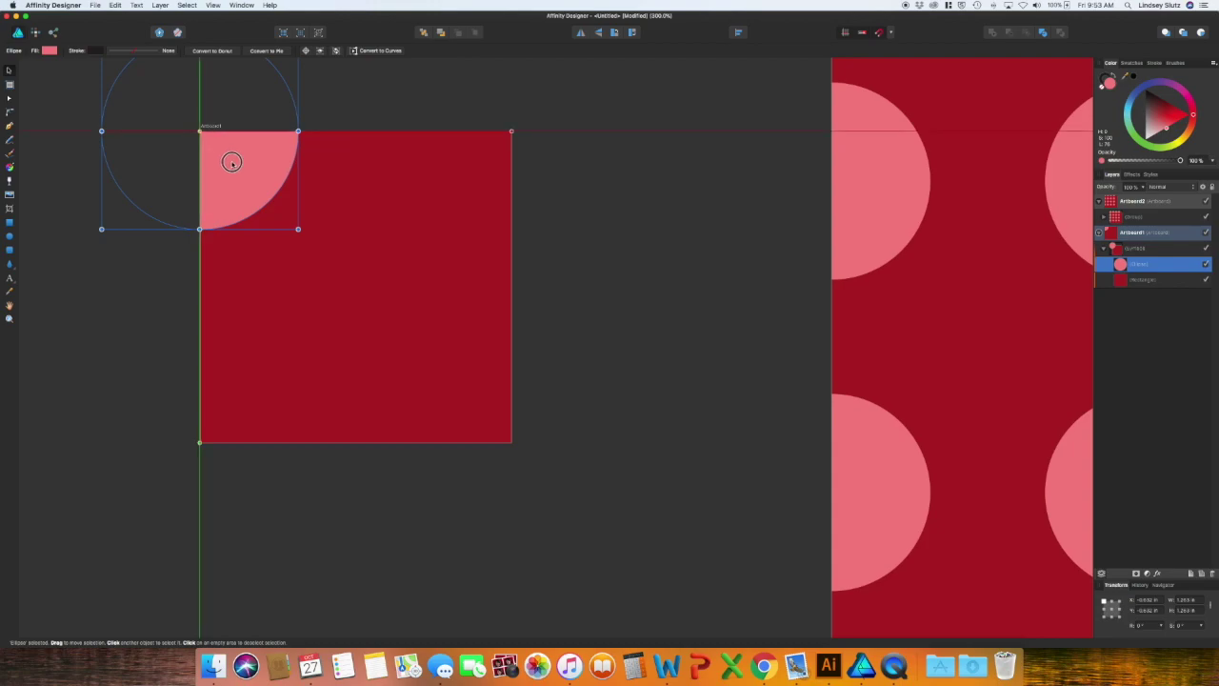
Centre the circle on the top-left corner and copy it down to the bottom-left corner.
drag(232, 162, 231, 162)
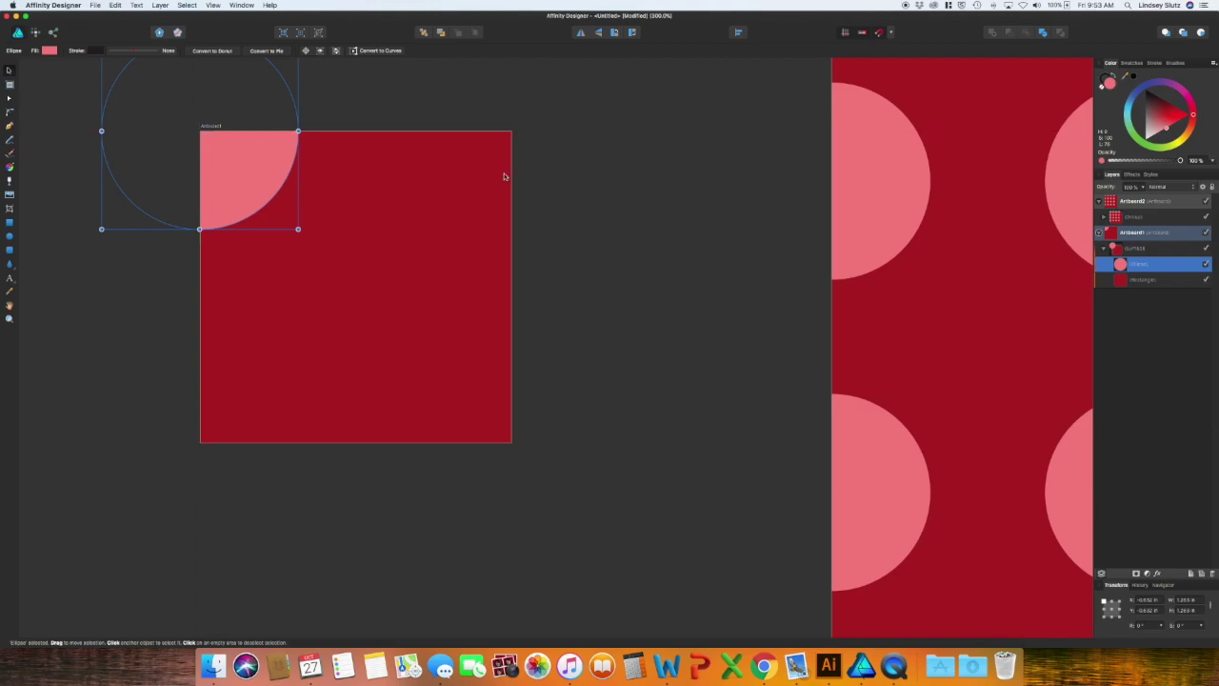
click(237, 162)
drag(237, 162, 240, 473)
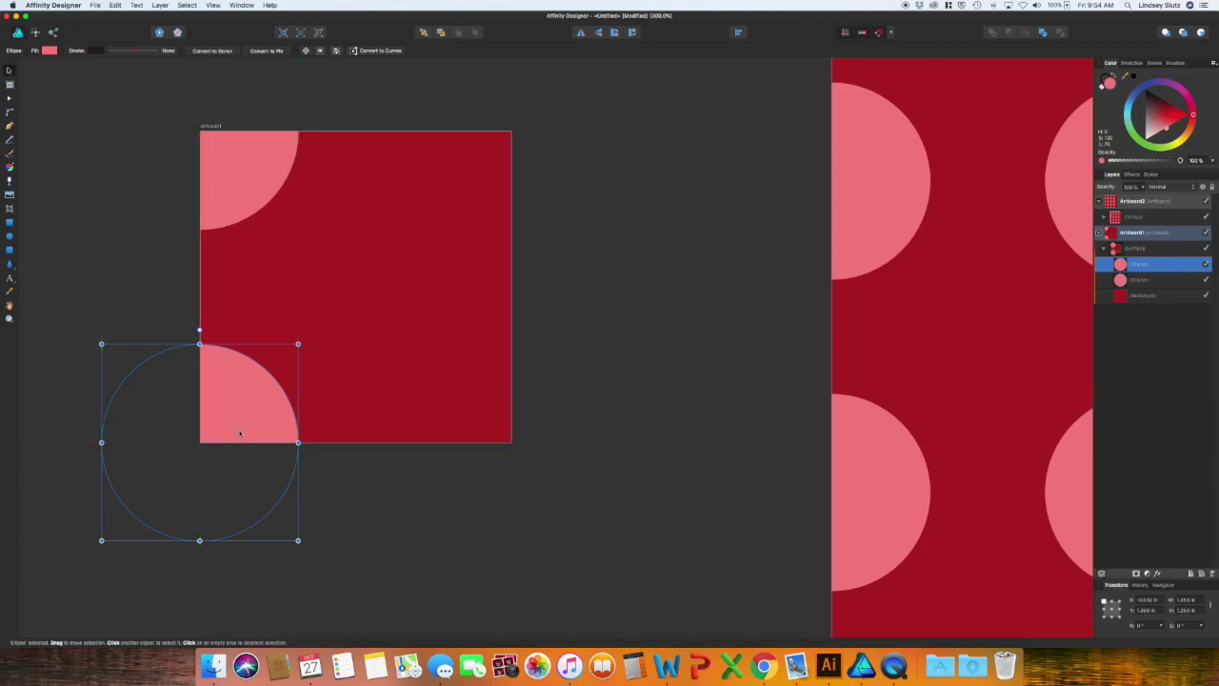
Select both left-corner circles, copy them onto the right-hand corners, then deselect.
key(super+d)
click(229, 192)
double_click(230, 192)
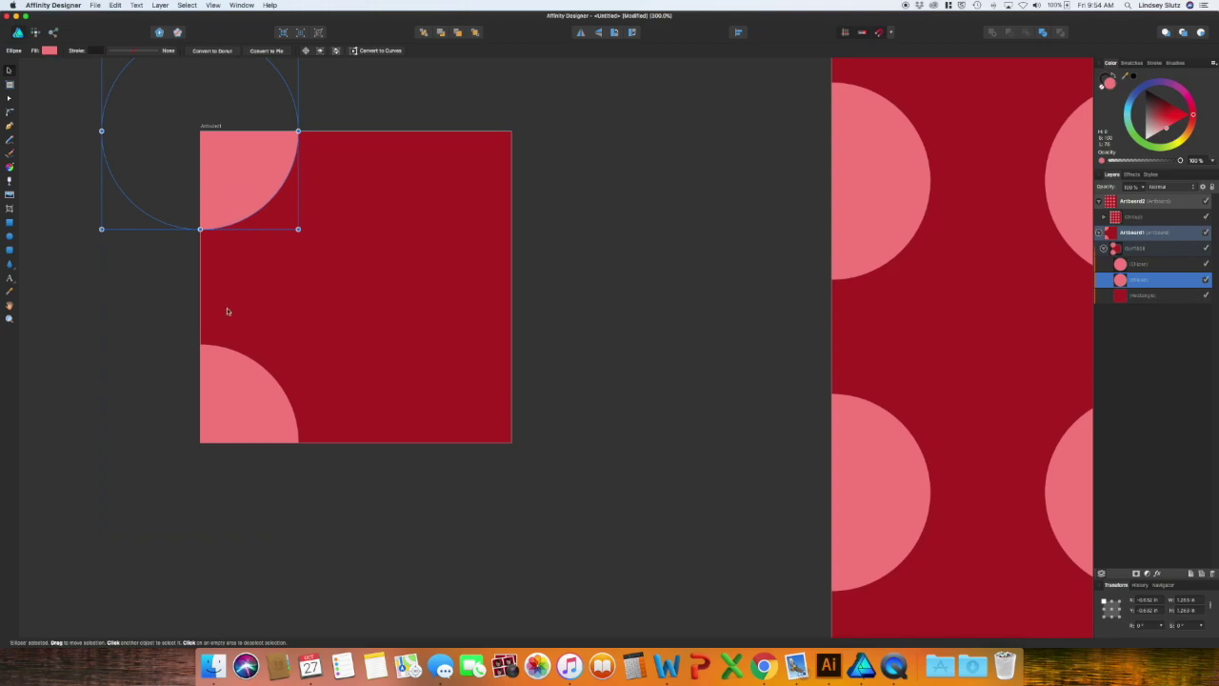
shift+click(230, 395)
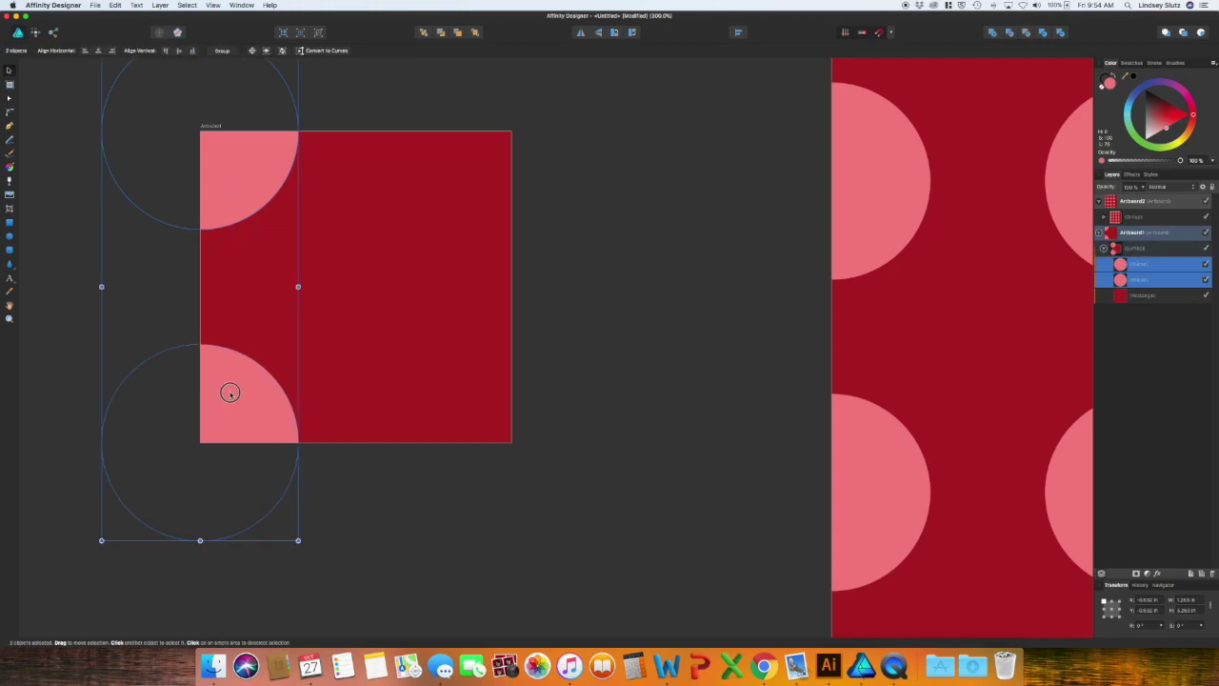
drag(230, 394, 543, 391)
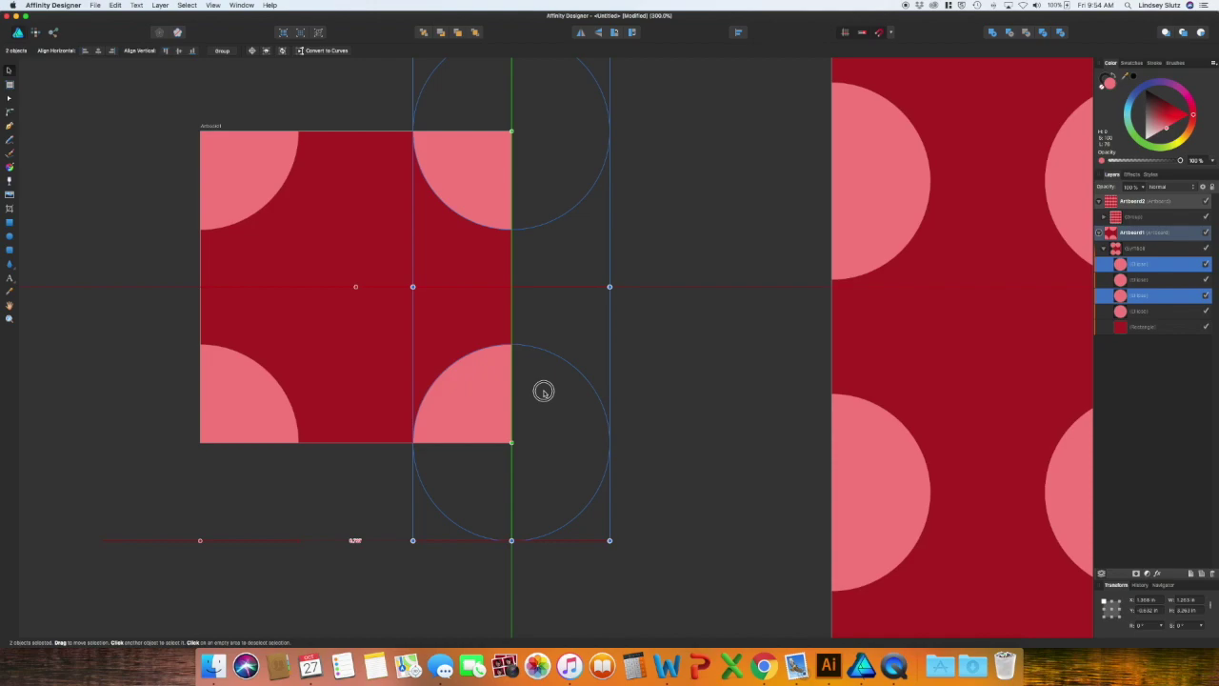
drag(543, 390, 543, 390)
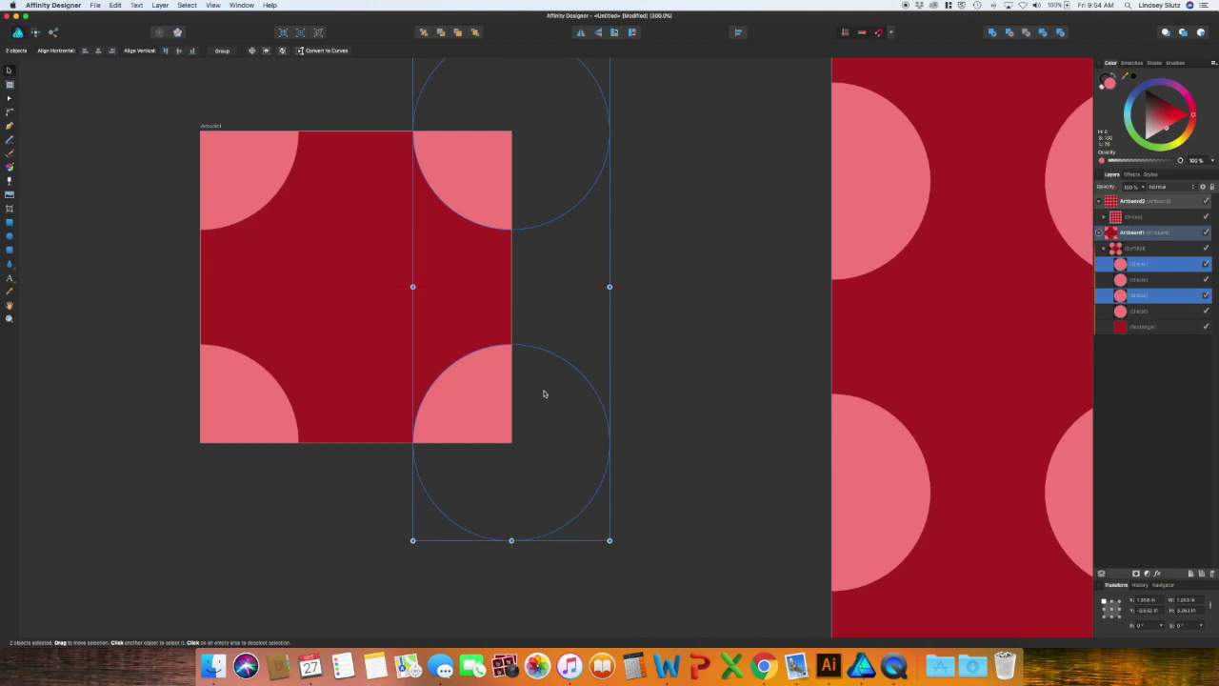
click(708, 375)
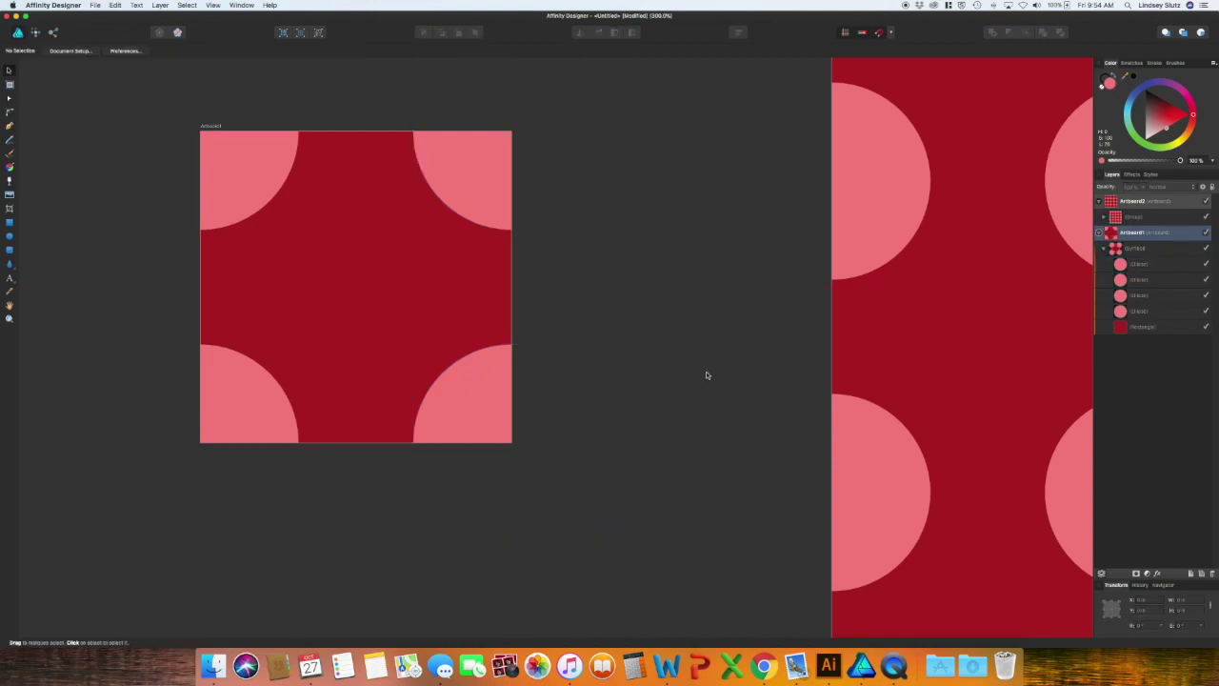
Copy the bottom-right corner circle to the tile's centre and make it pale pink.
double_click(482, 407)
click(482, 407)
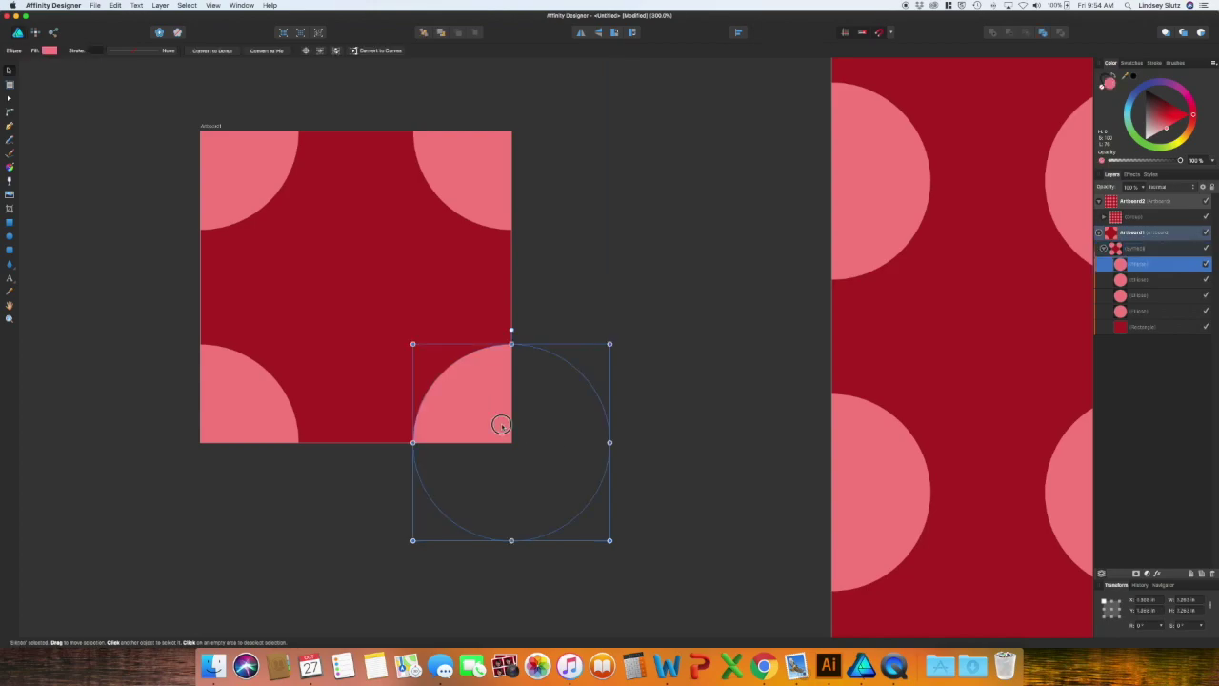
drag(501, 424, 346, 271)
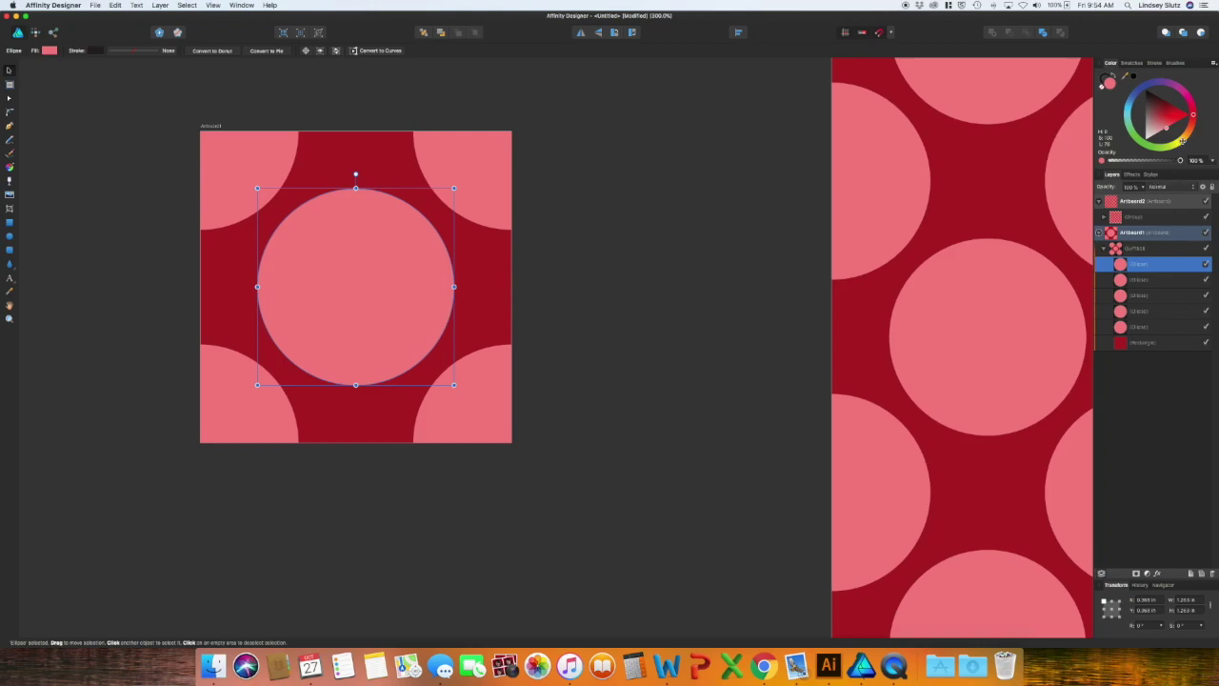
drag(1168, 129, 1148, 133)
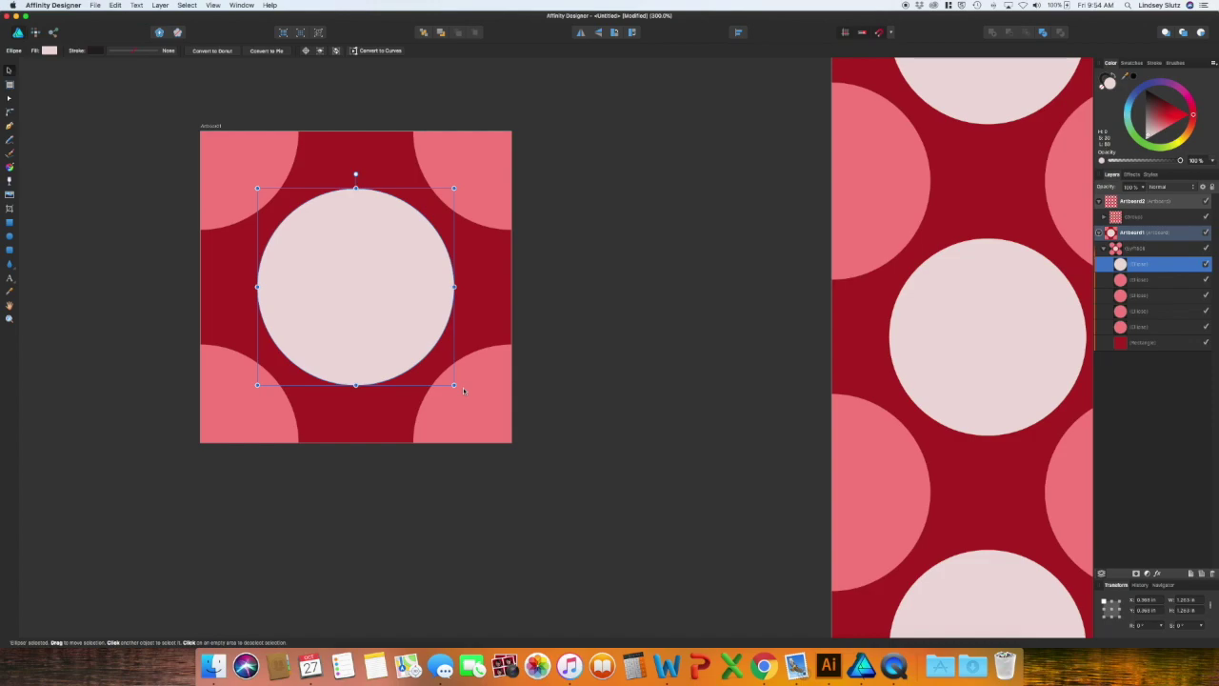
key(super+minus)
key(super+minus)
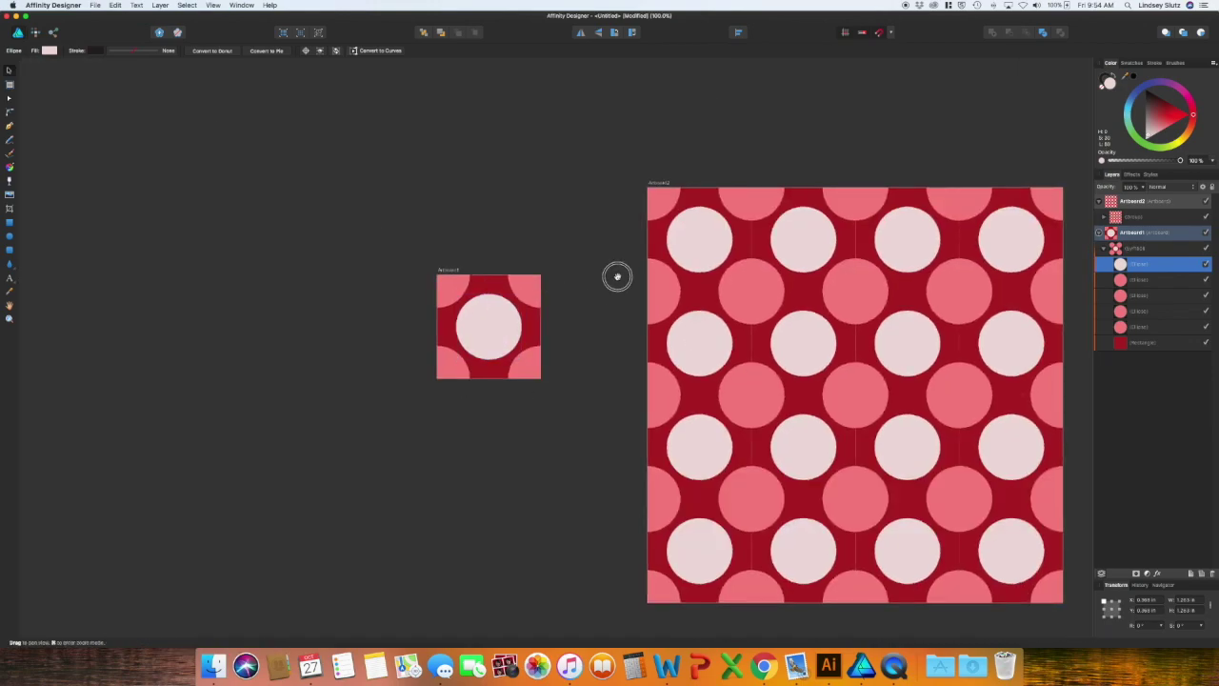
Bring the full pattern artboard into view and deselect the centre circle on the tile.
drag(618, 276, 403, 241)
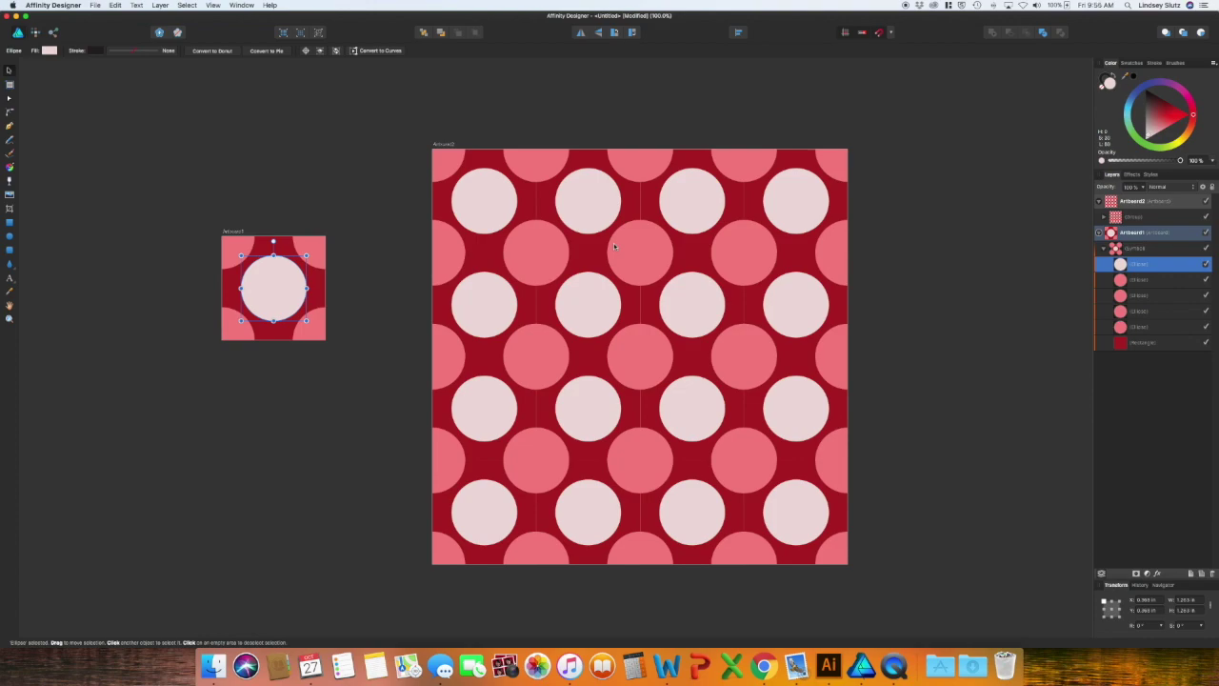
click(361, 260)
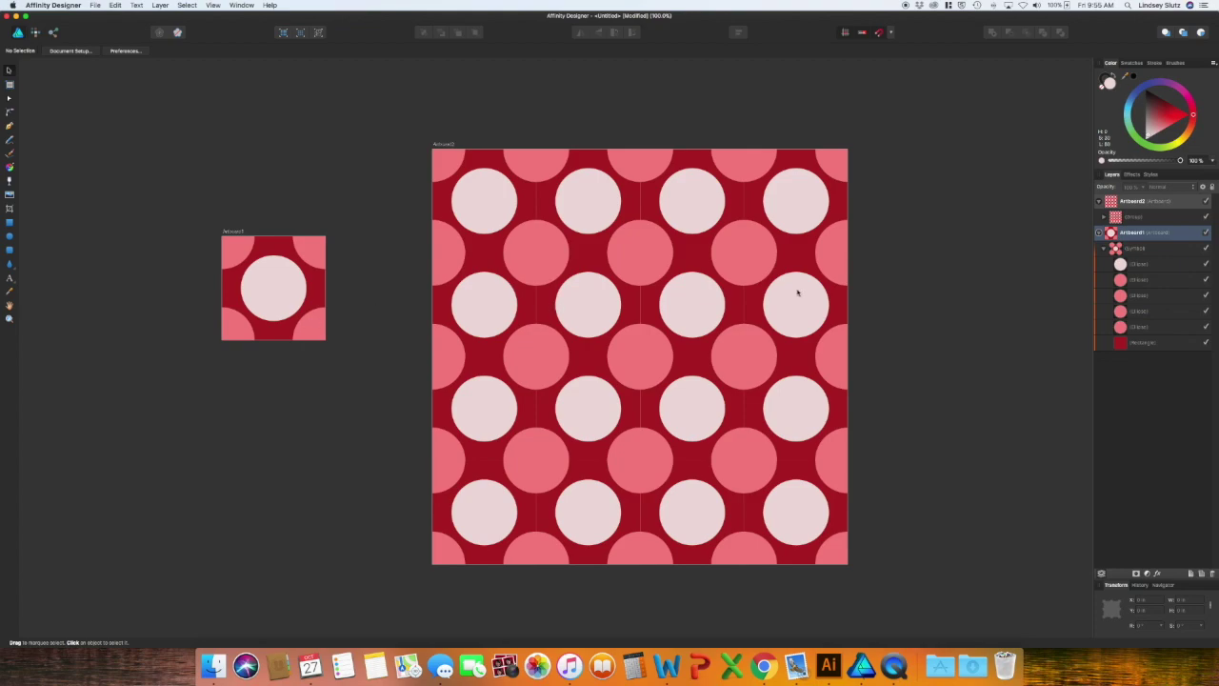
click(810, 315)
click(810, 317)
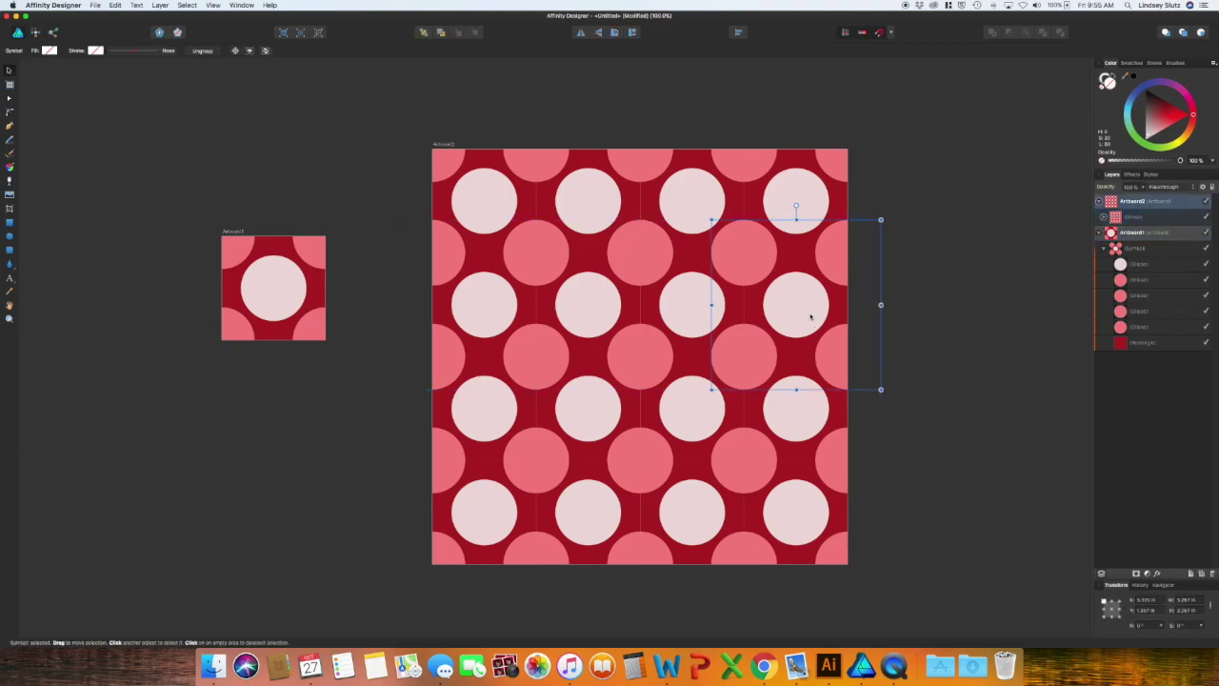
drag(810, 316, 881, 322)
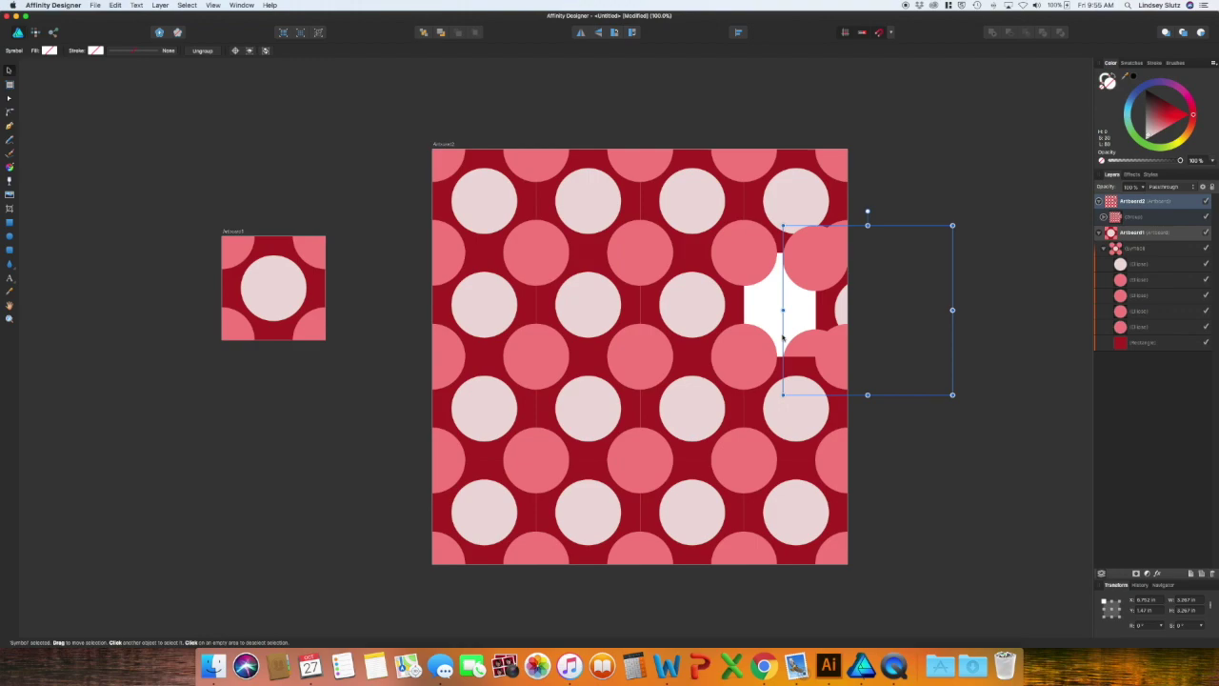
key(super+z)
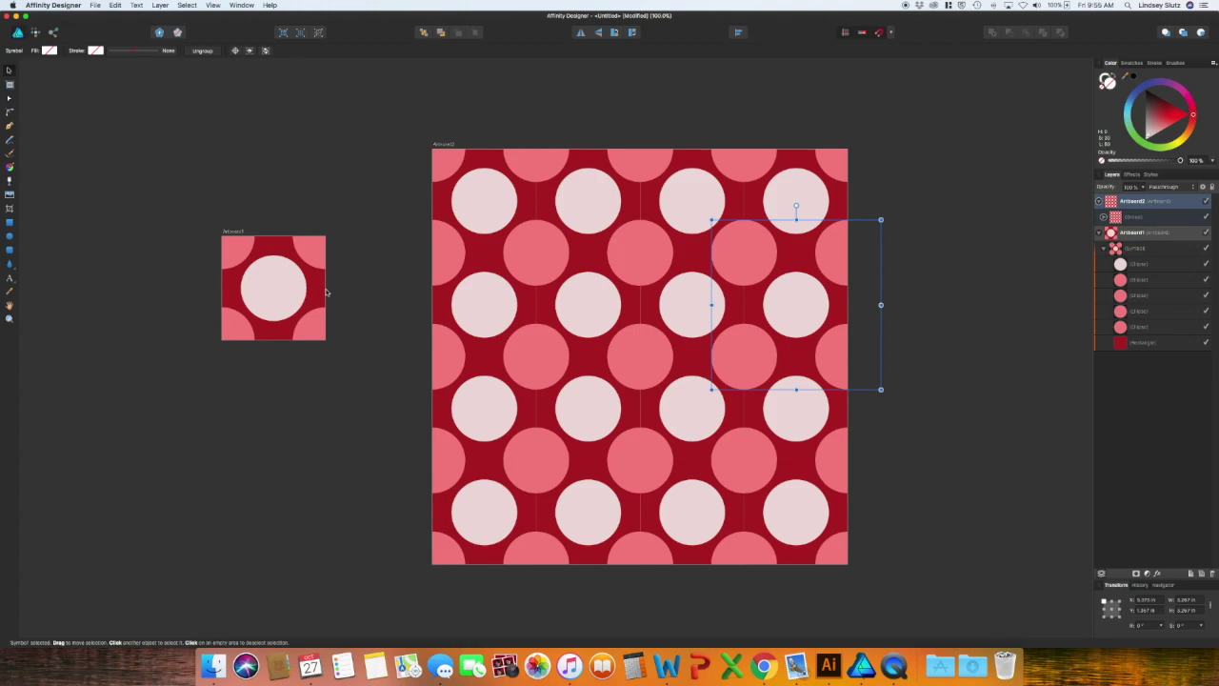
click(277, 291)
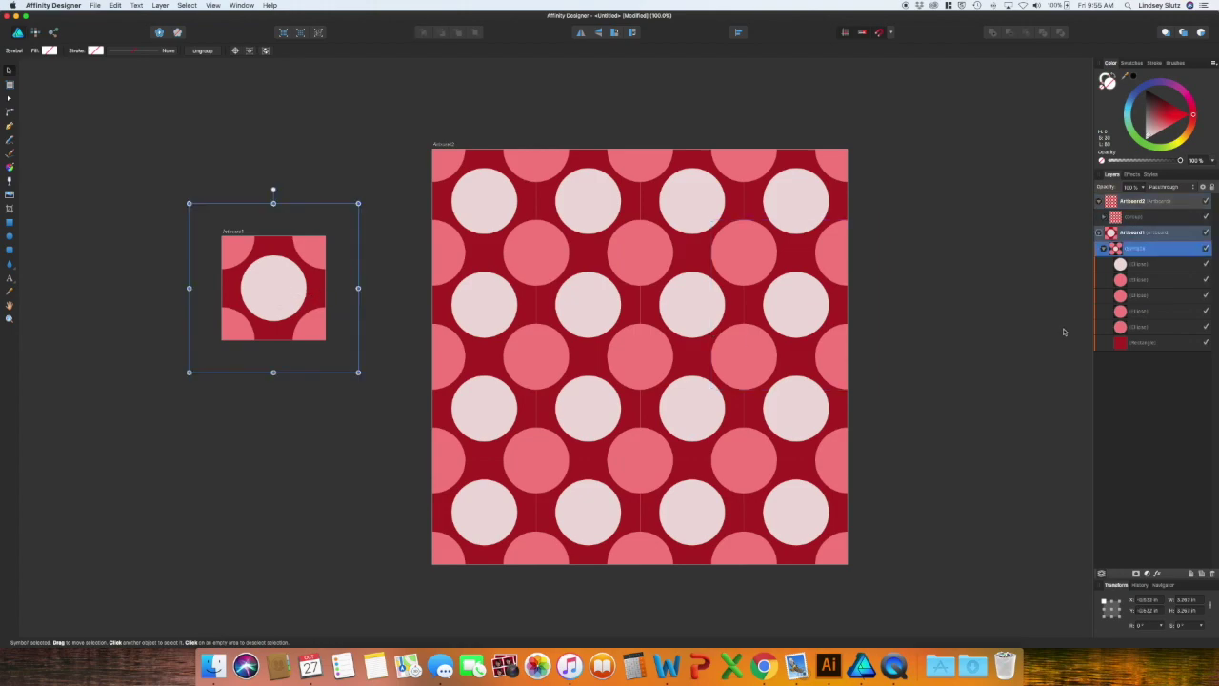
Duplicate the red square's Rectangle layer and set the copy's fill and stroke to None.
click(1168, 344)
drag(1167, 344, 1192, 575)
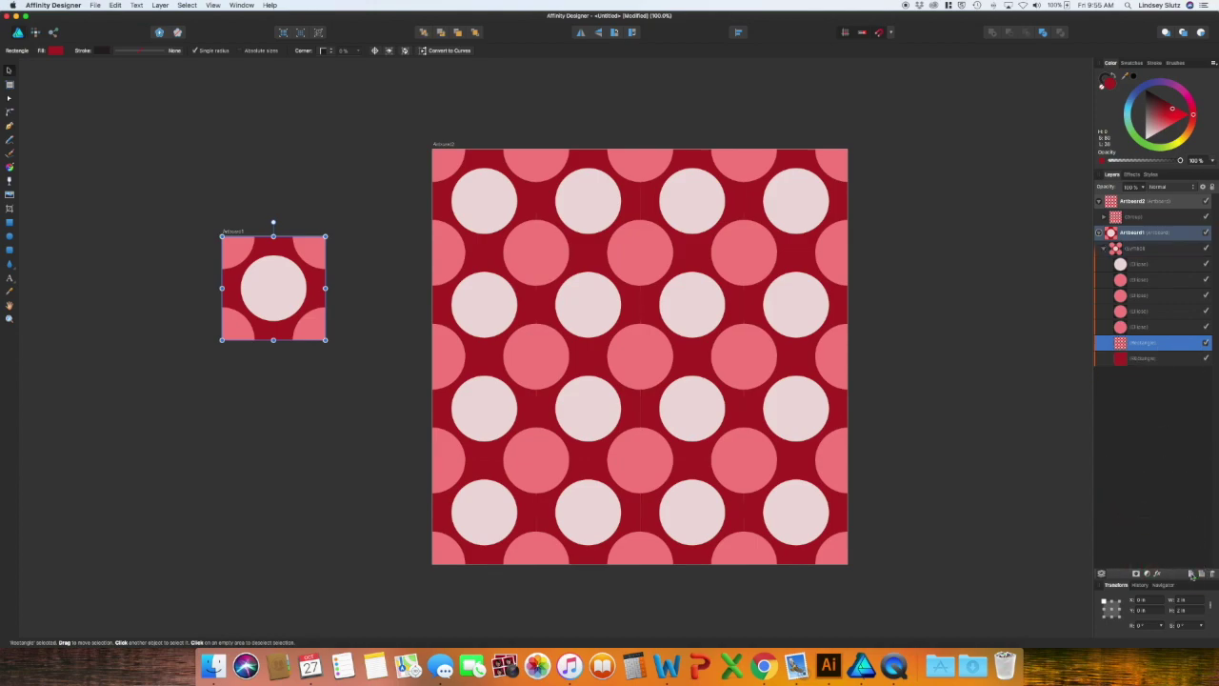
click(1103, 84)
click(1113, 76)
click(1103, 85)
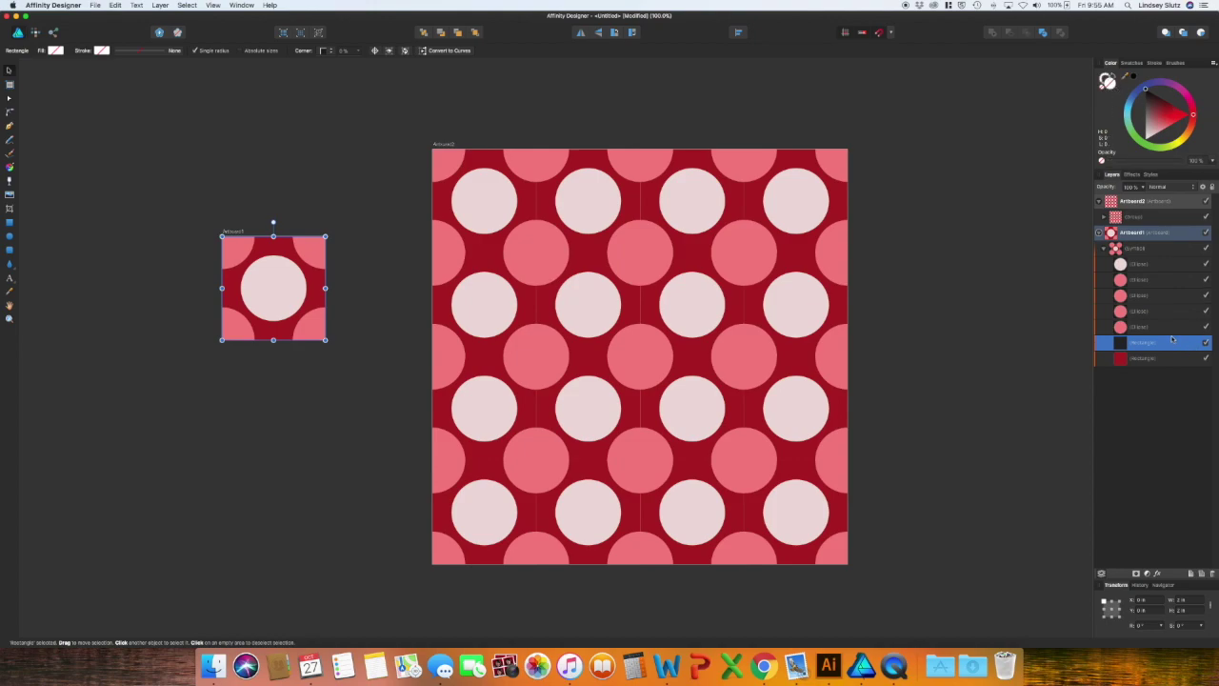
Nest the five Ellipse layers inside the clear square, then test-move a tile and undo.
click(1172, 329)
shift+click(1162, 271)
drag(1162, 270, 1159, 349)
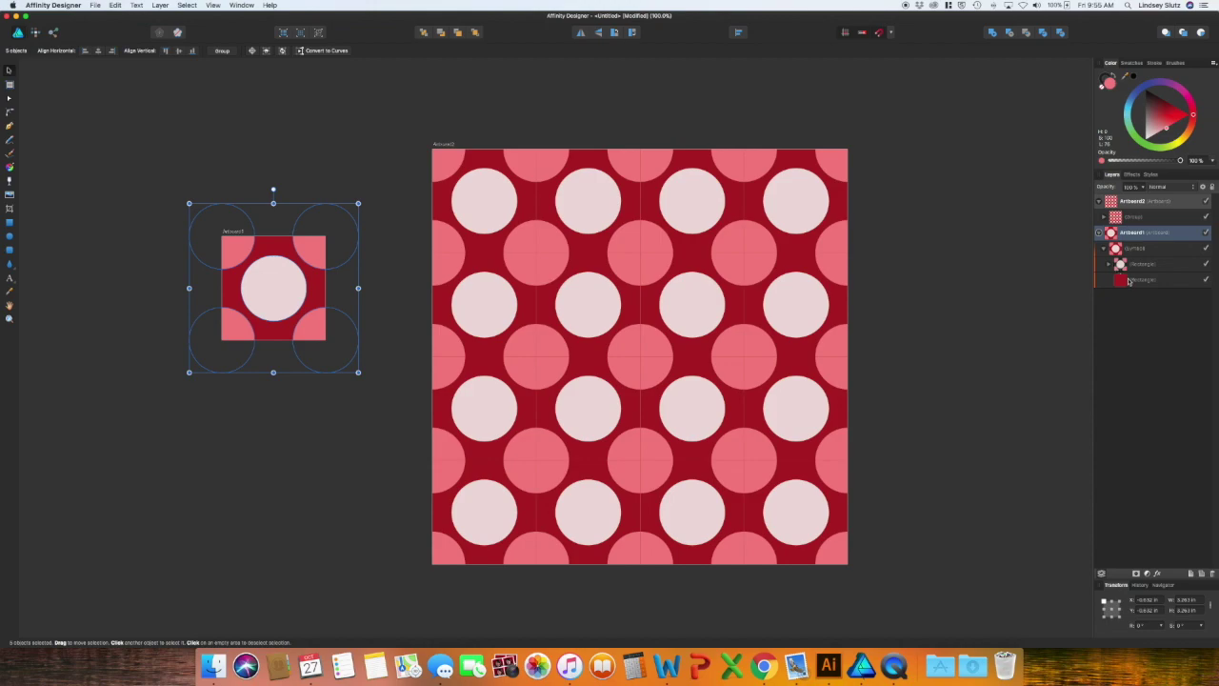
click(803, 301)
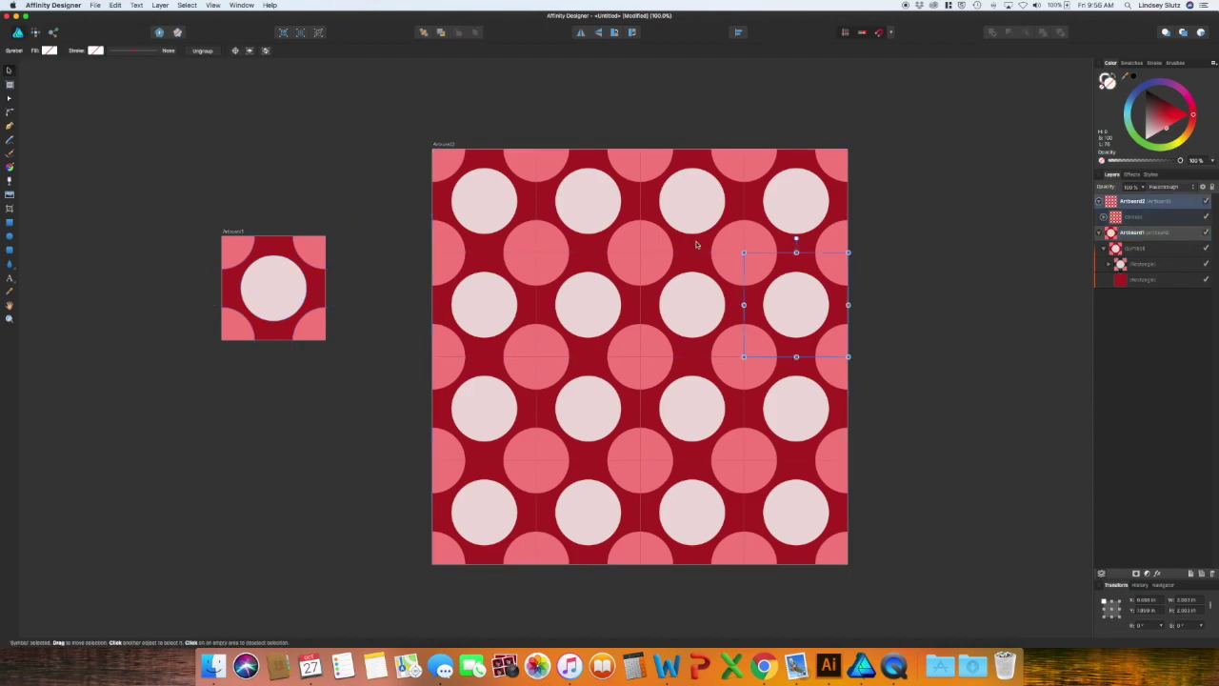
drag(788, 303, 827, 304)
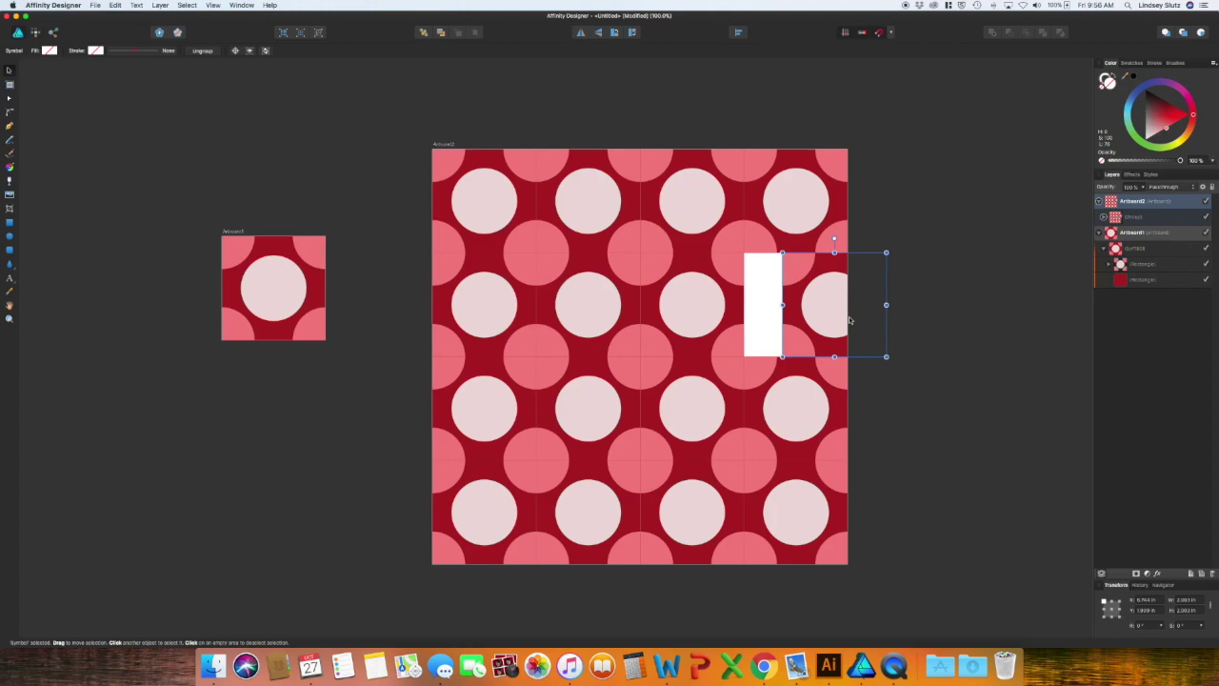
key(super+z)
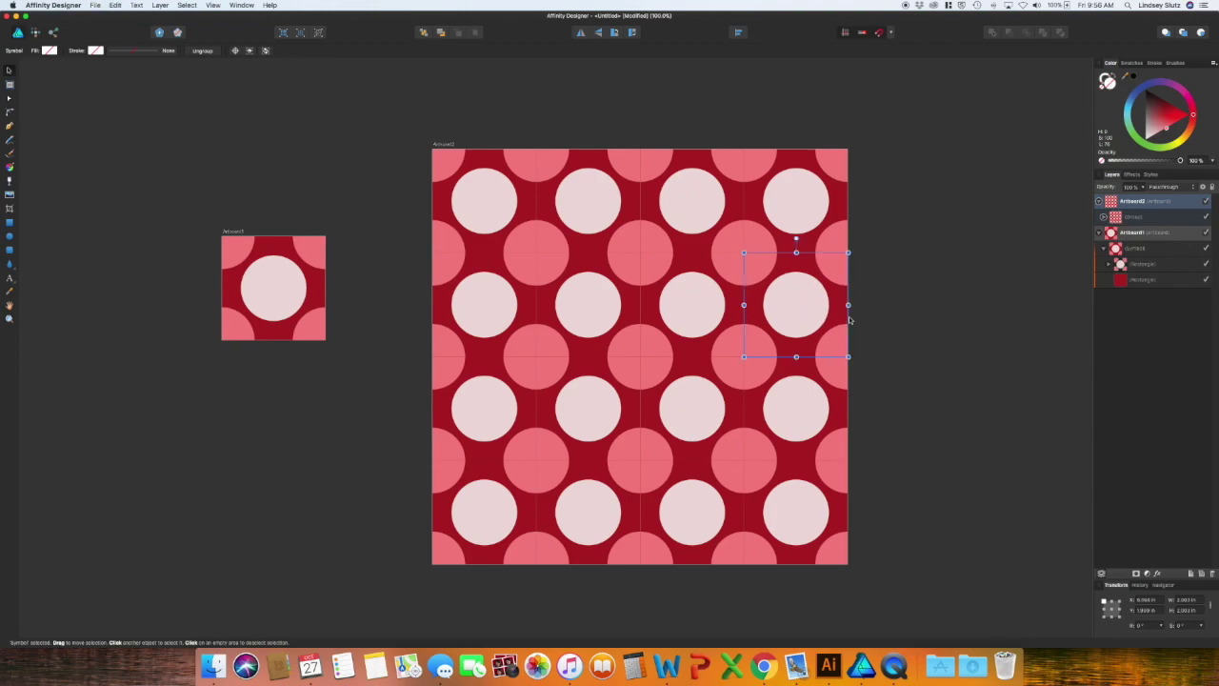
Select the tile's centre circle and colour it deep green.
click(281, 297)
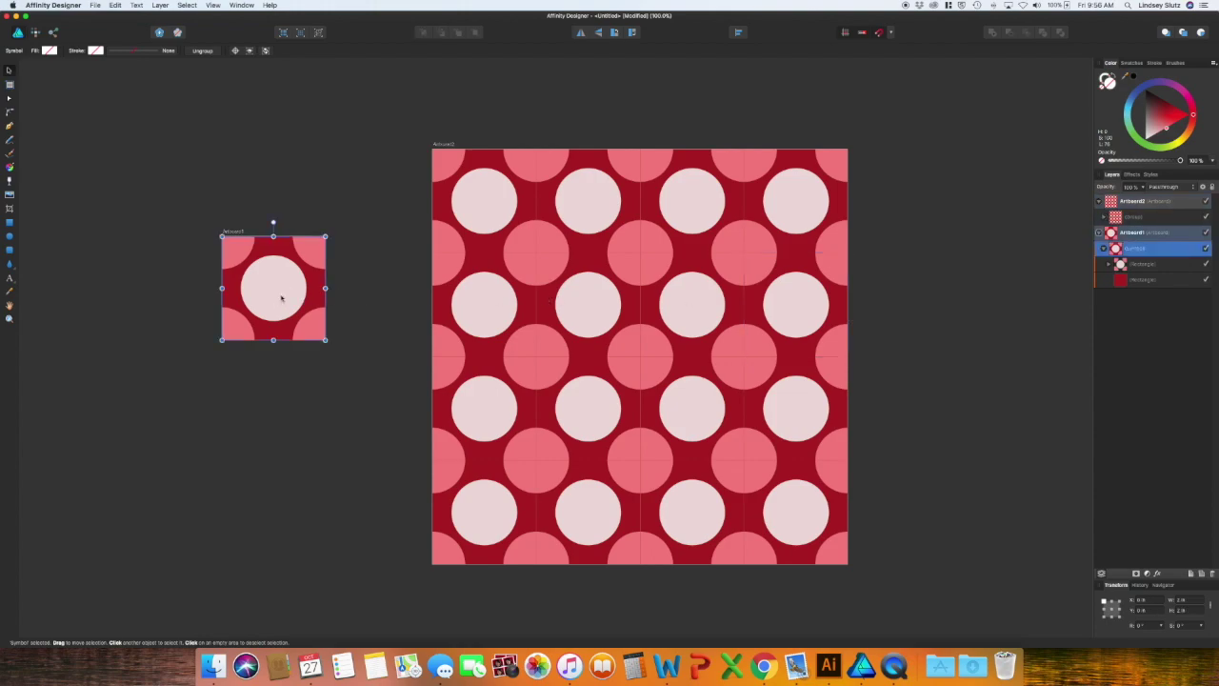
click(281, 297)
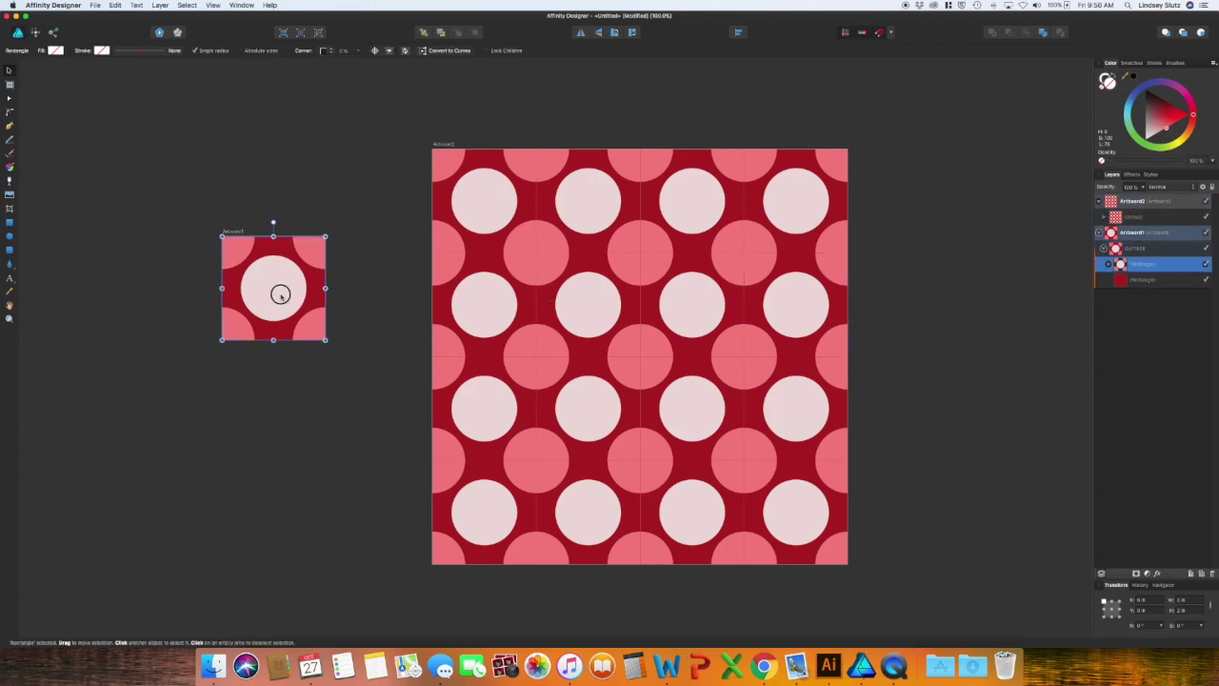
click(281, 297)
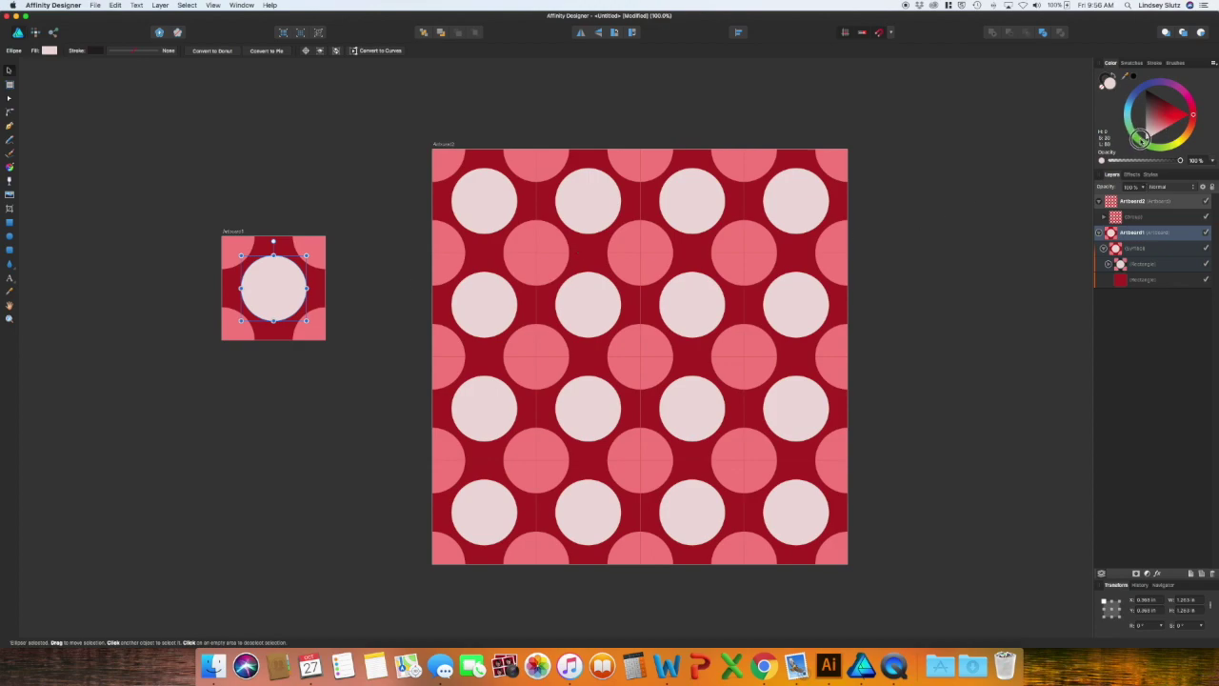
click(1140, 143)
drag(1160, 121, 1164, 118)
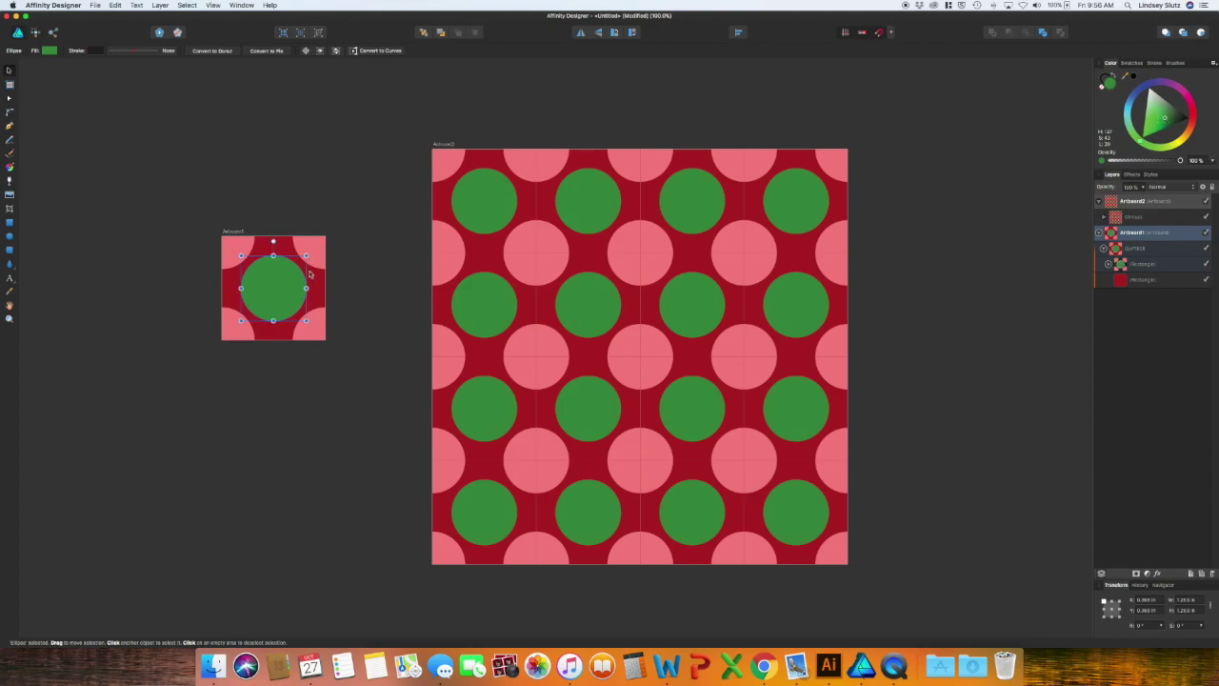
Select all four corner circles and set their fill to white.
click(321, 252)
shift+click(314, 331)
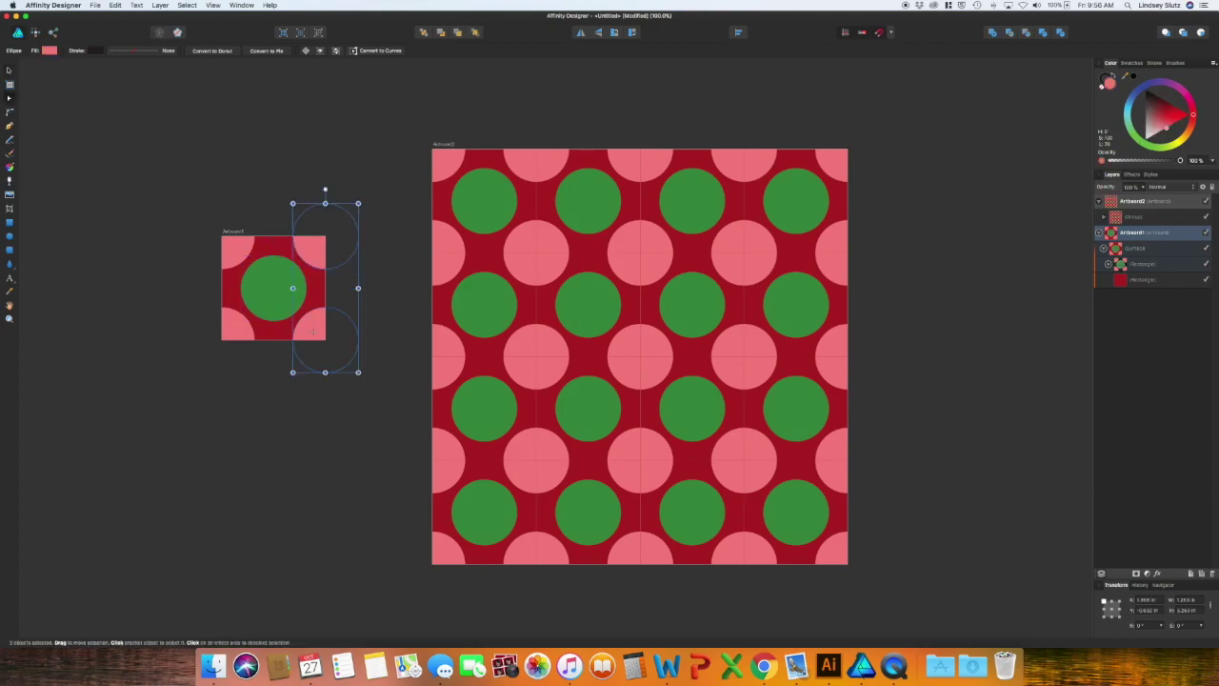
shift+click(236, 326)
shift+click(231, 248)
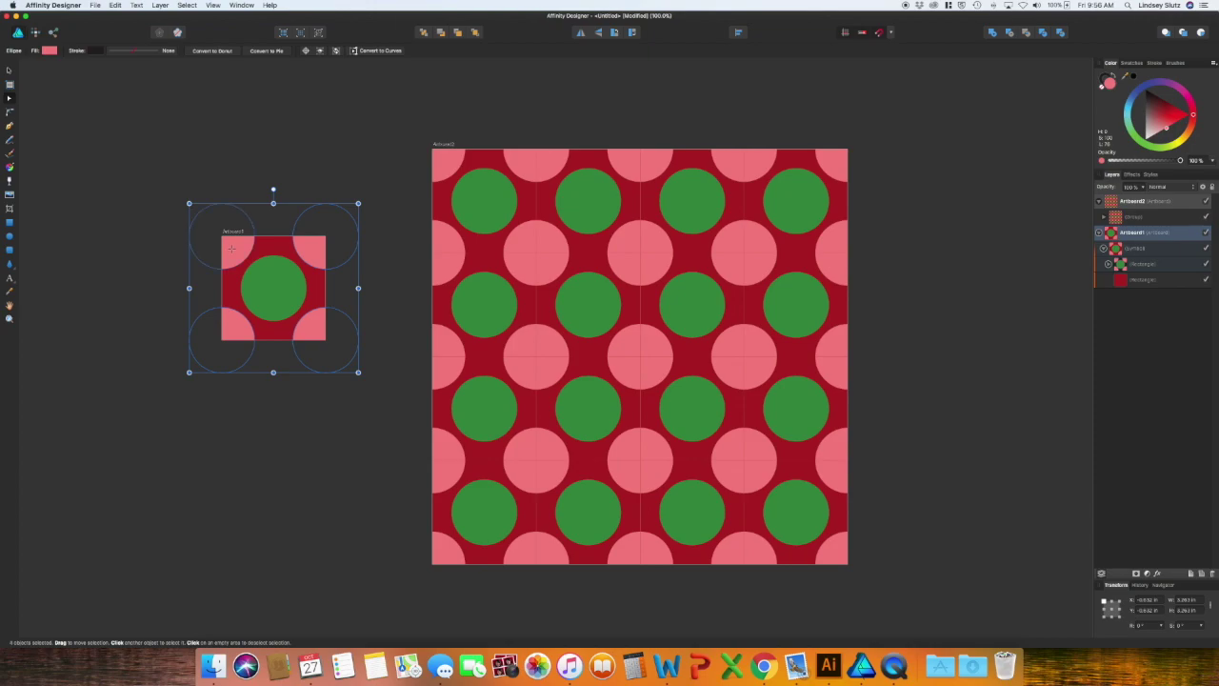
mouse_move(1141, 141)
mouse_down()
mouse_move(1149, 113)
mouse_move(1182, 96)
mouse_up()
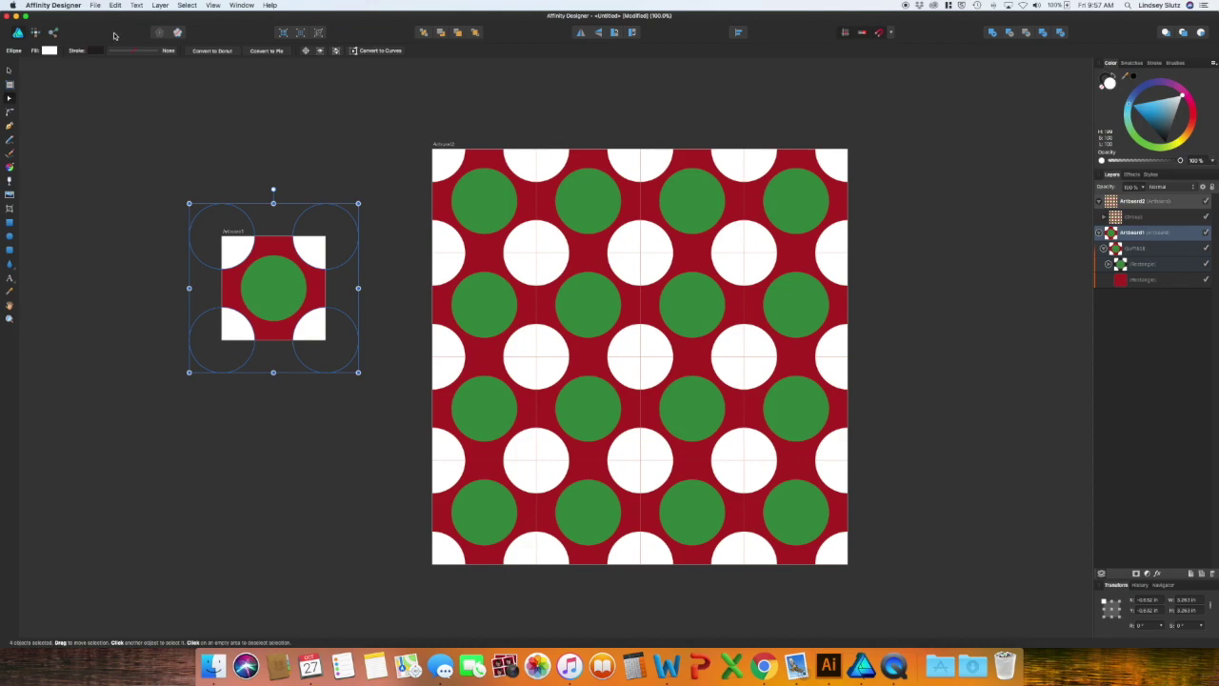
Export the selected tile as JPEG, area Selection with background, saved as Christmas.jpg.
click(9, 71)
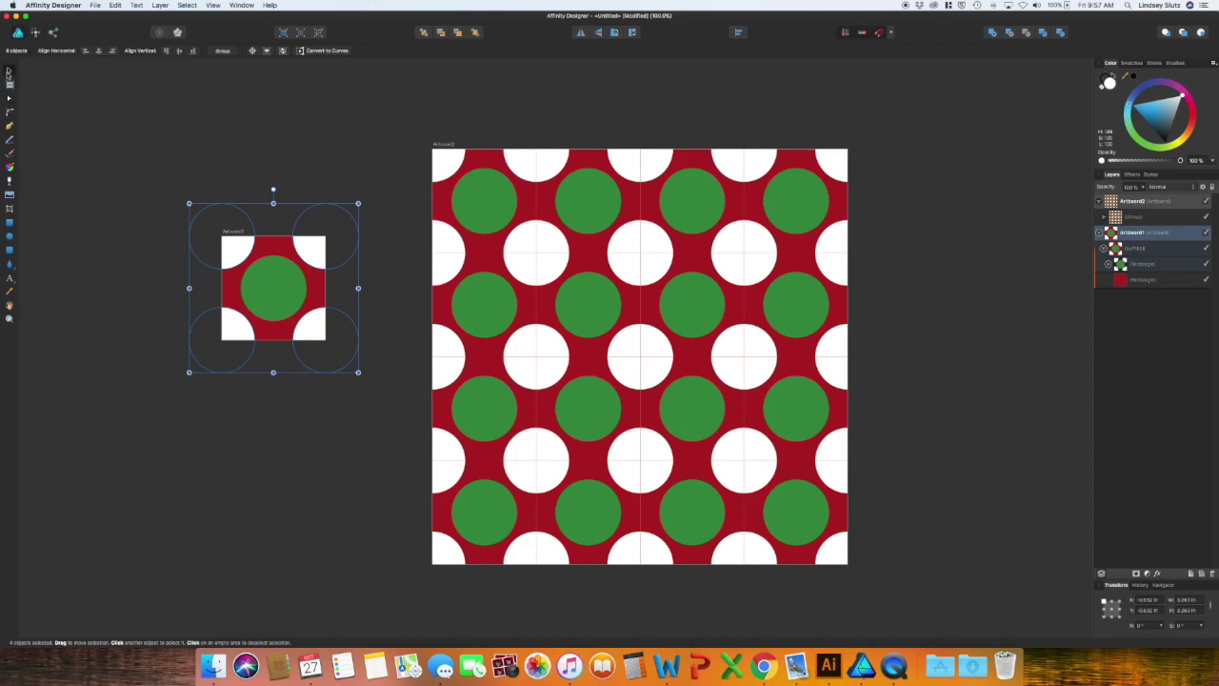
click(376, 184)
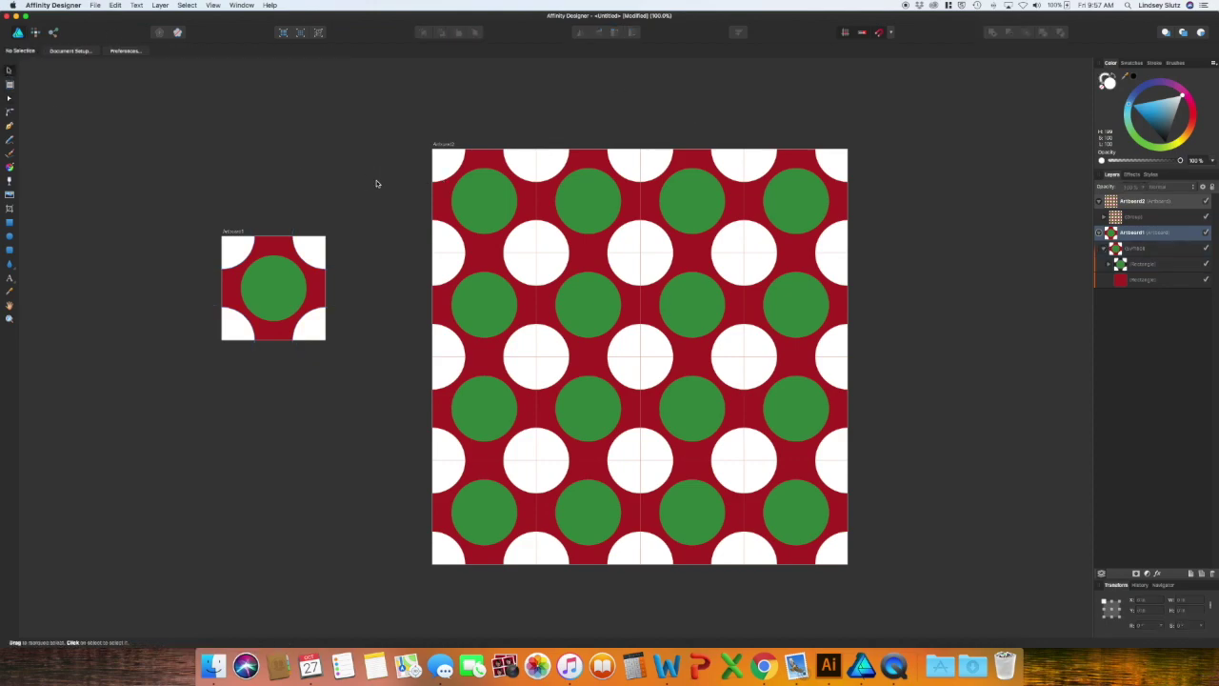
click(264, 275)
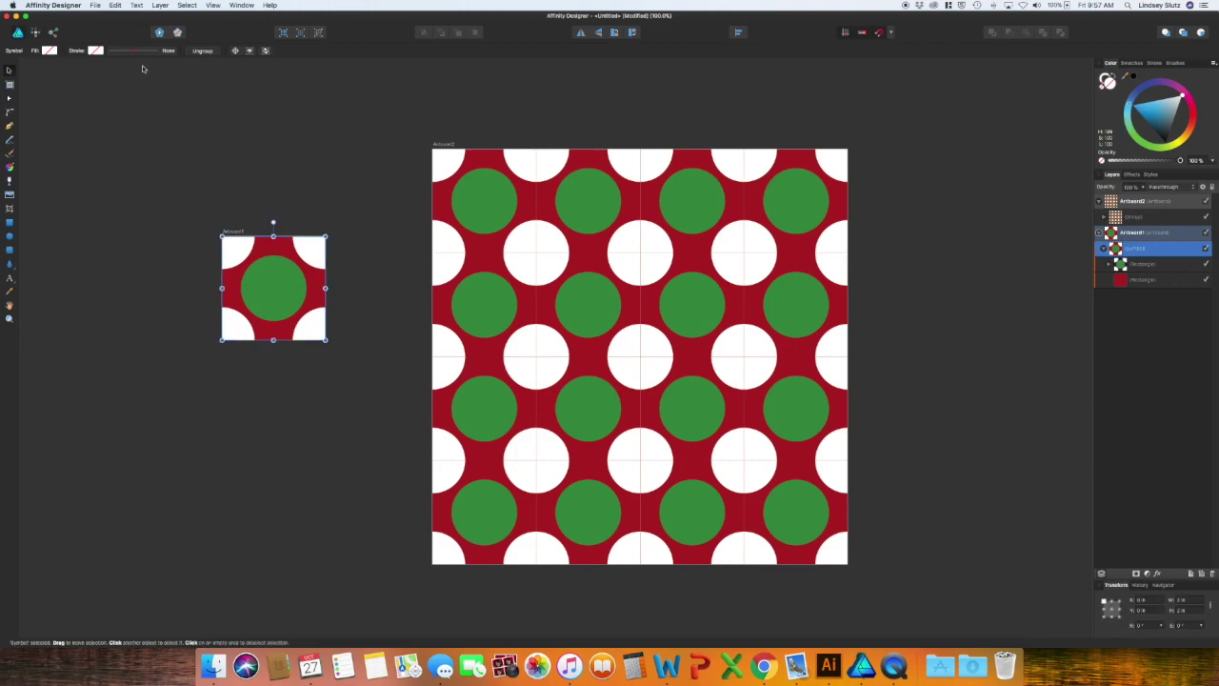
click(96, 5)
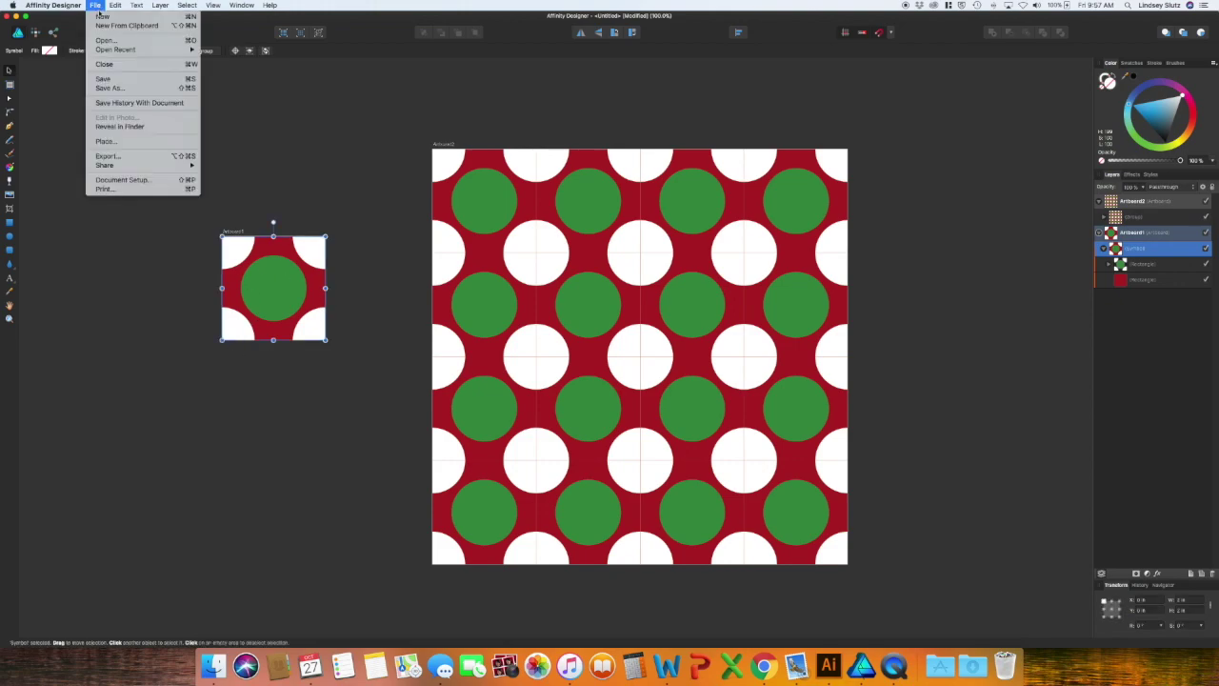
click(133, 156)
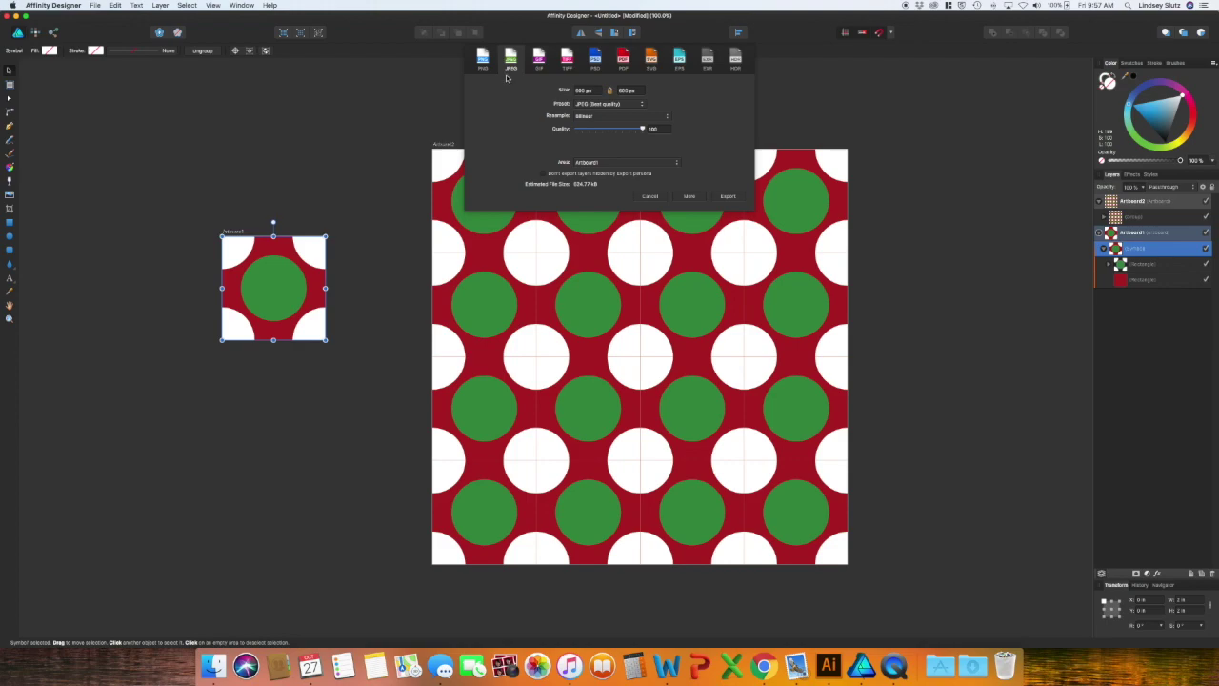
click(617, 92)
click(585, 165)
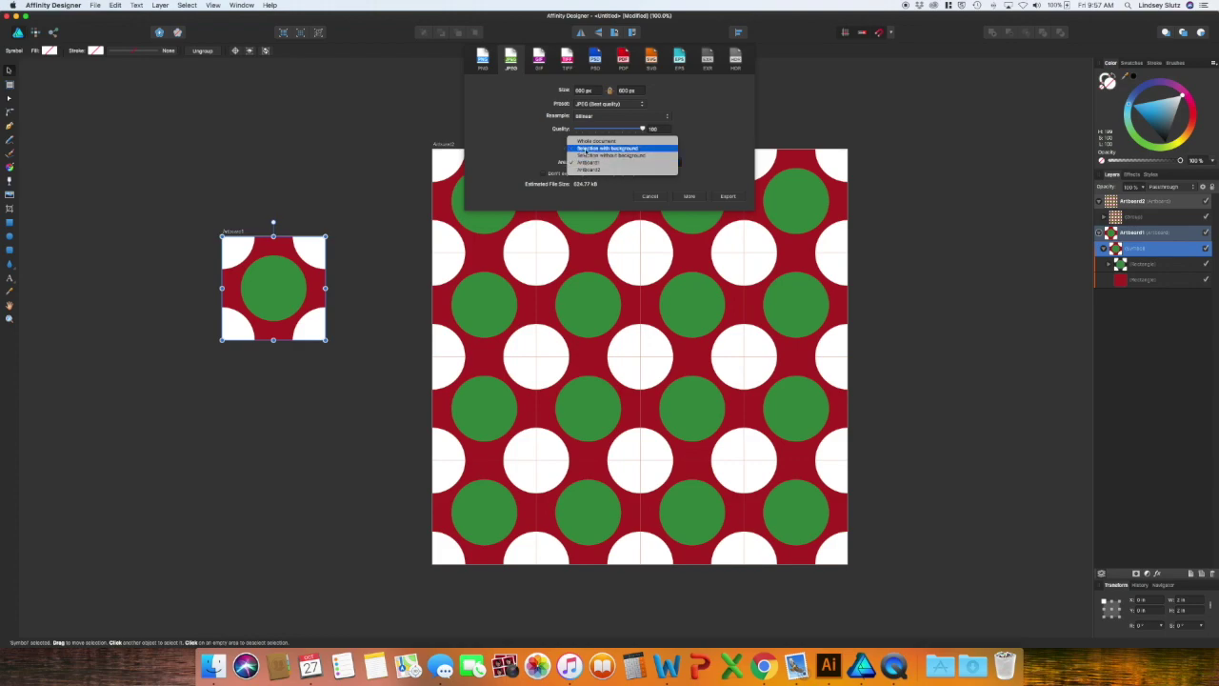
click(586, 150)
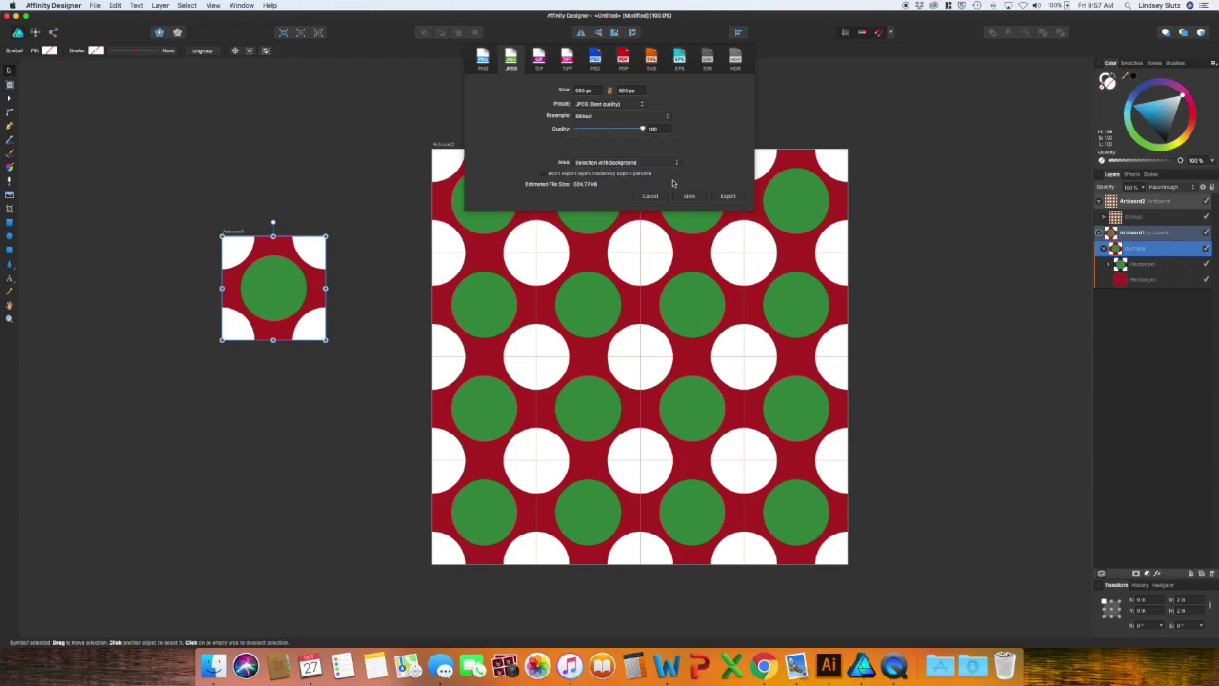
click(727, 196)
key(Return)
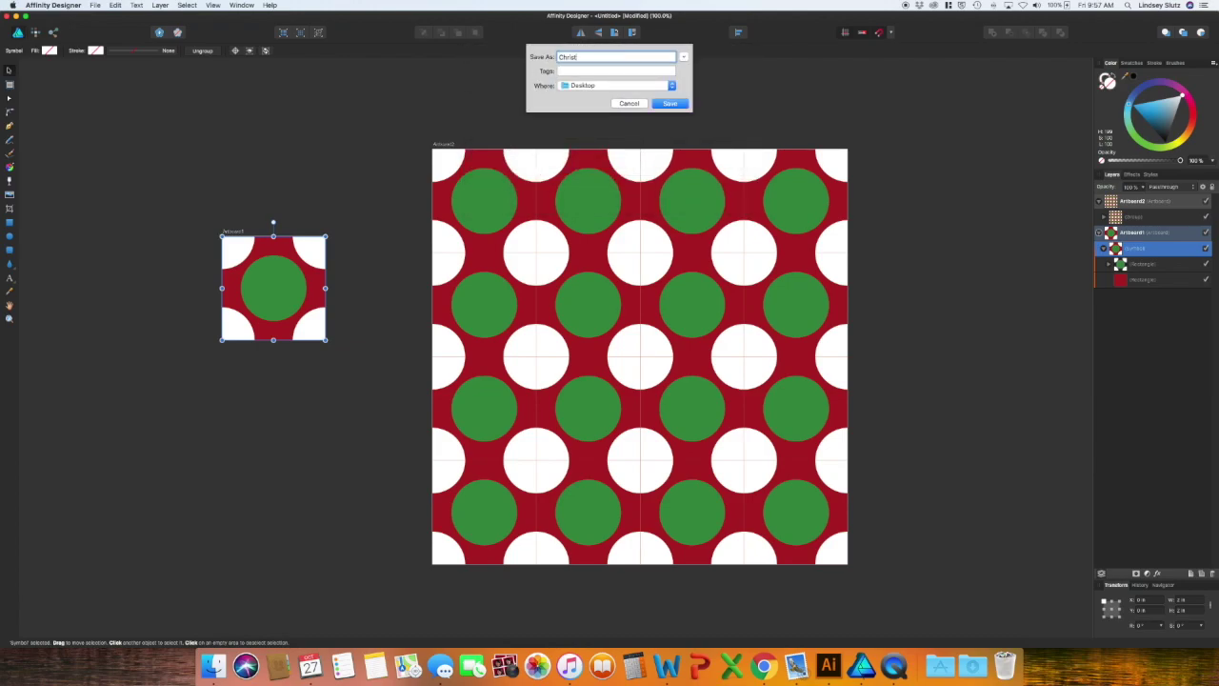
Export the large patterned artboard as christmas2.jpg.
click(444, 143)
click(95, 5)
click(124, 186)
key(Return)
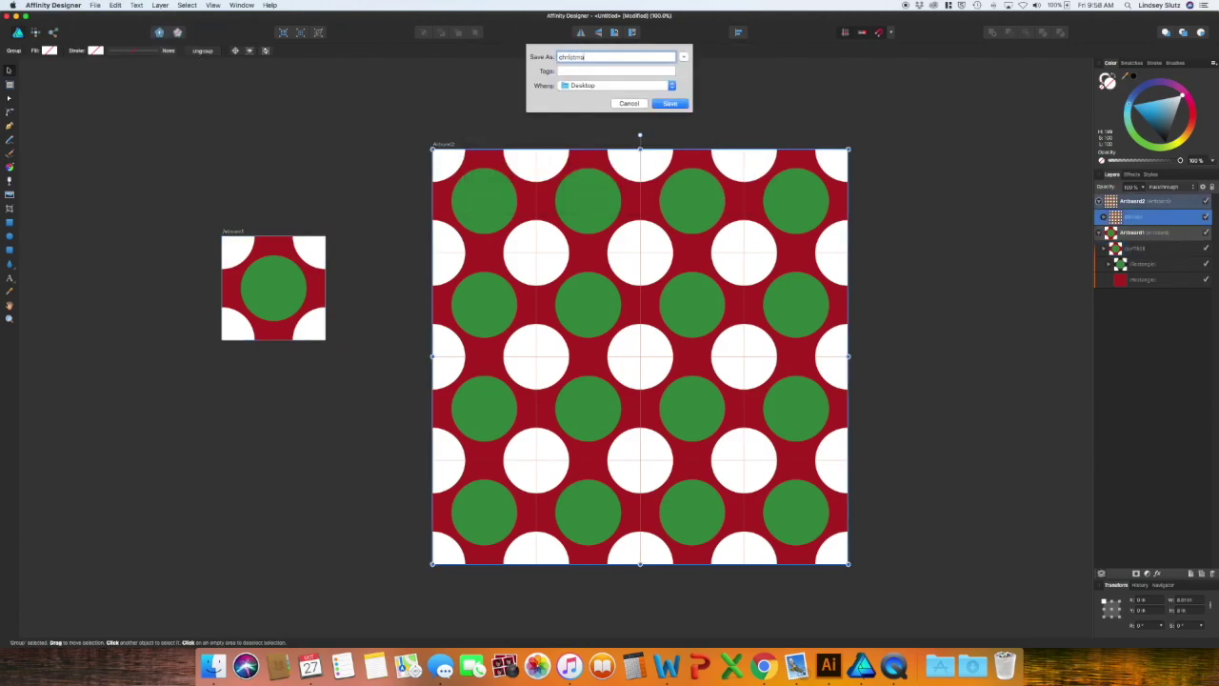
key(Return)
key(F11)
Quick Look Christmas.jpg and christmas2.jpg on the Desktop, then return to Affinity Designer.
click(1188, 190)
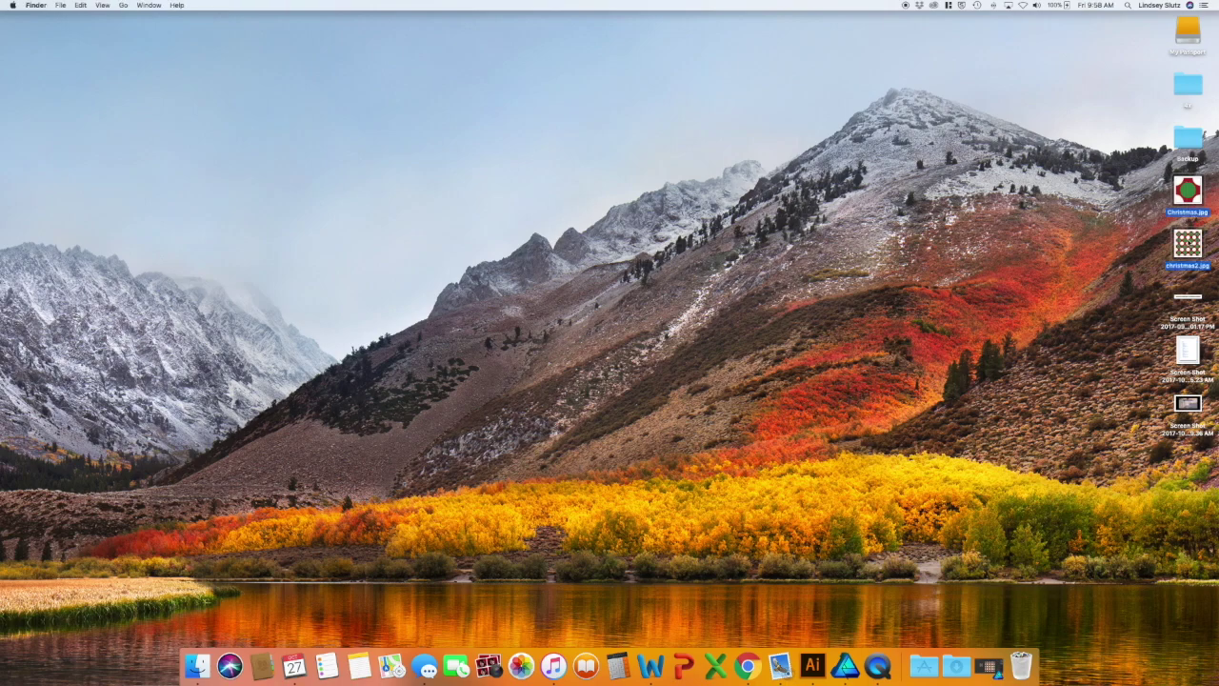
key(space)
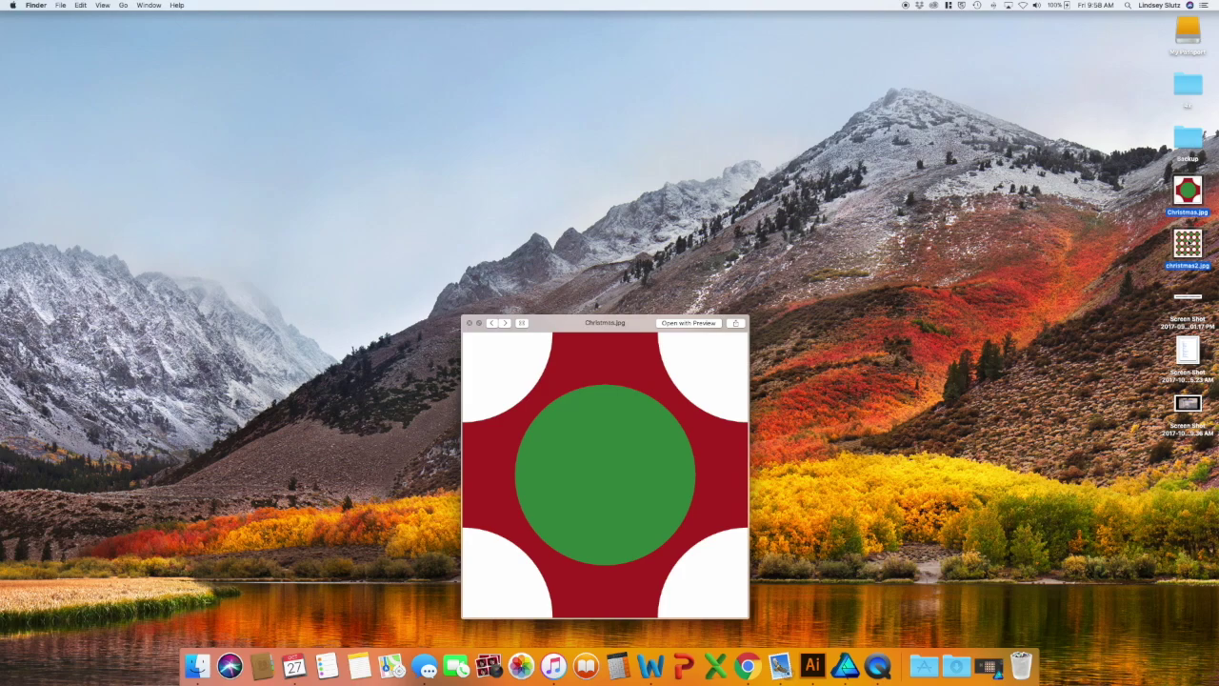
key(Right)
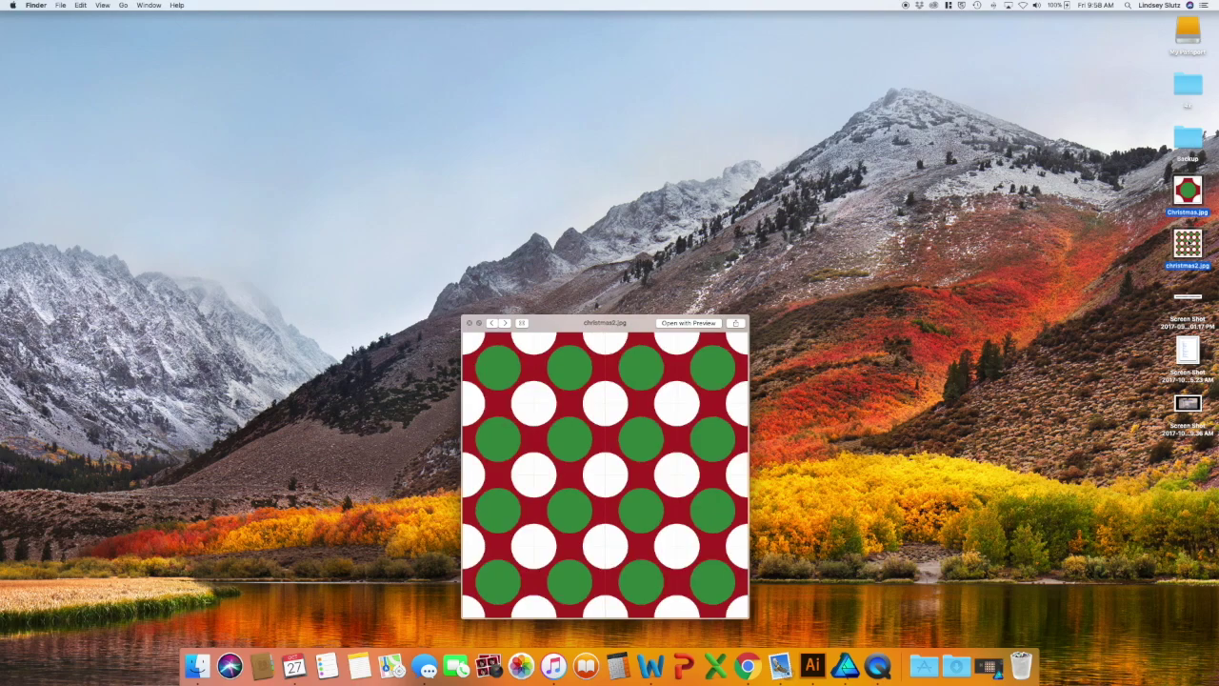
key(super+Tab)
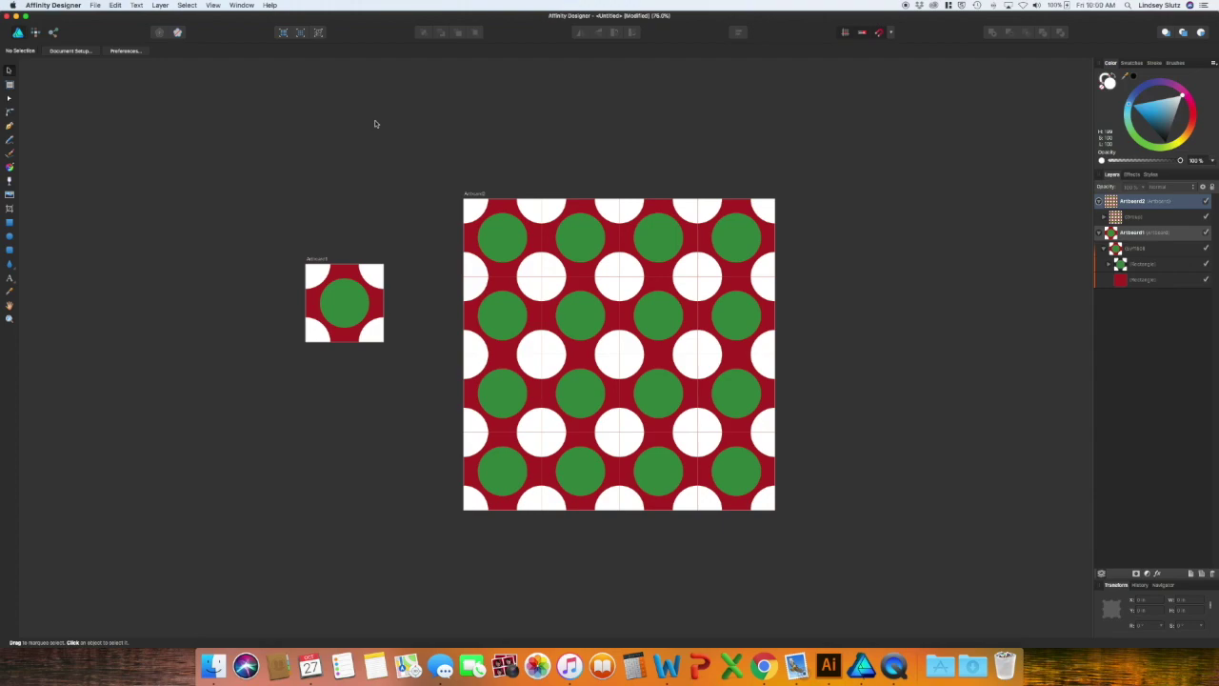